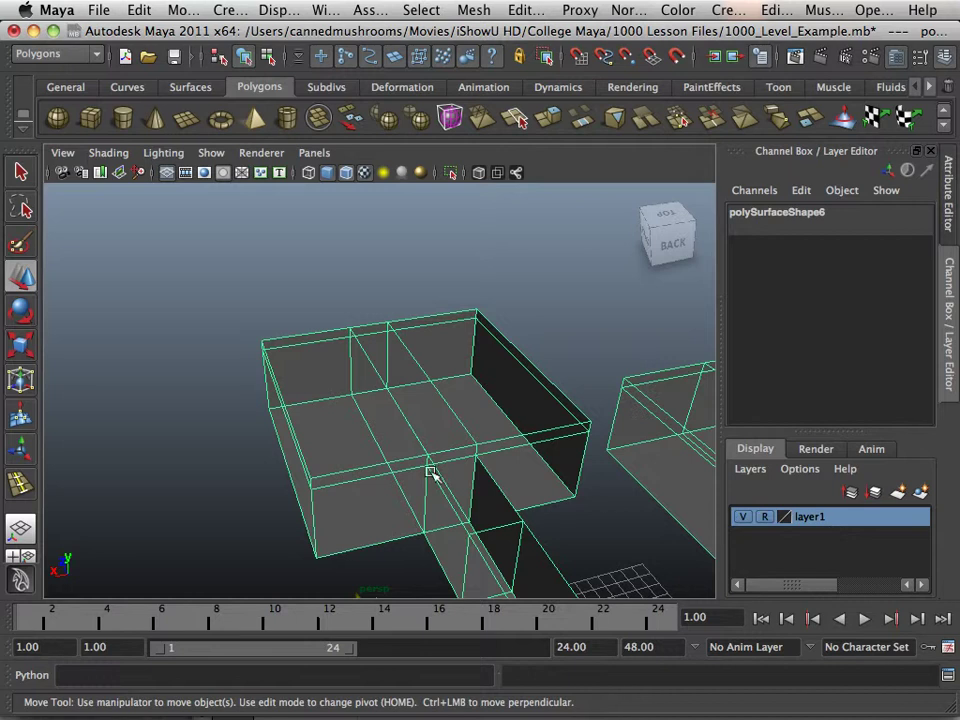
Toggle the visibility of layer1 to check which room geometry belongs to it.
left_click(594, 458)
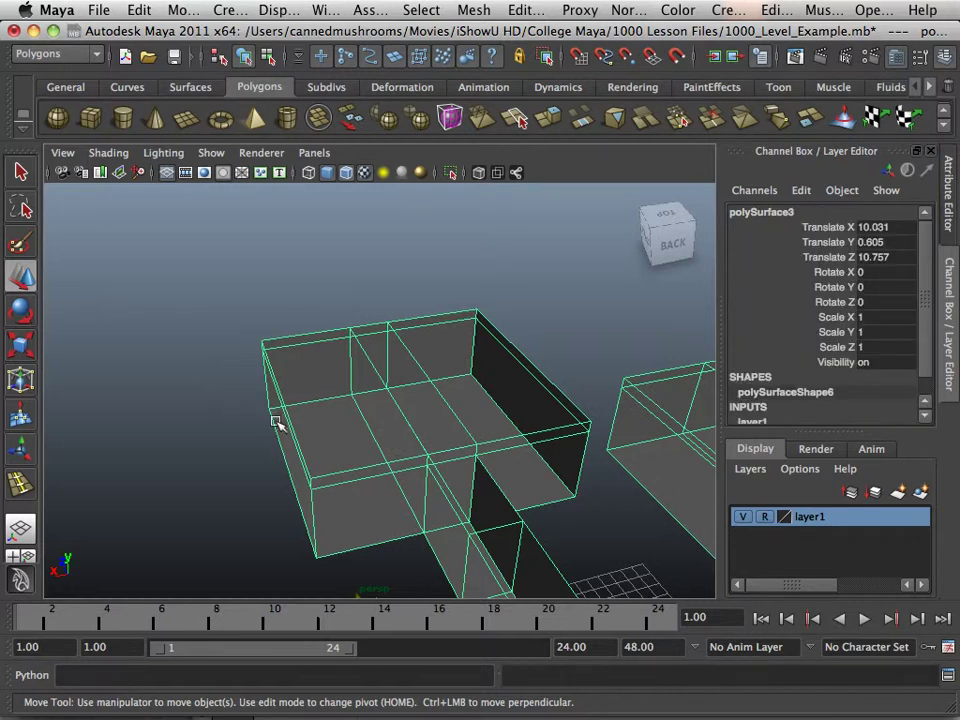
scroll(329, 439, "up", 6)
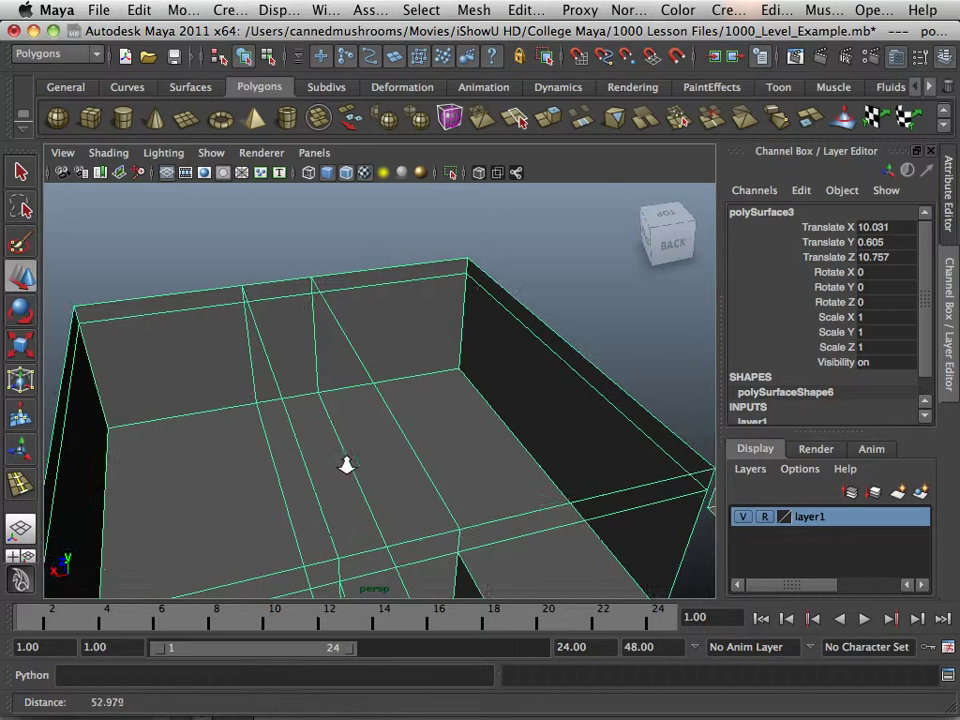
left_click_drag(233, 430, 255, 427, "alt")
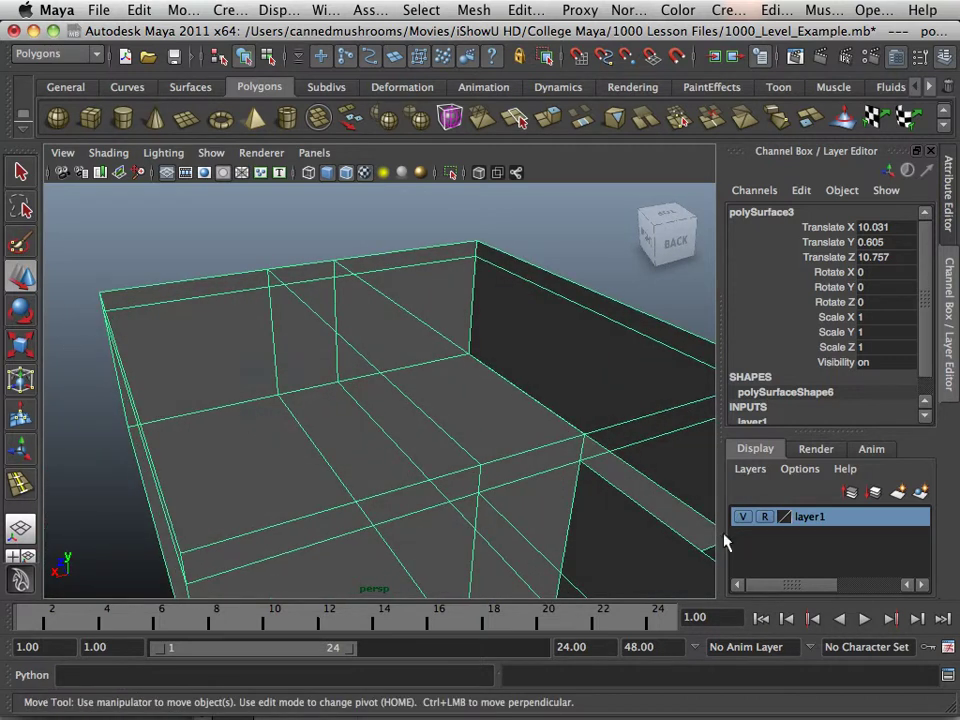
left_click(742, 518)
left_click(742, 518)
left_click(742, 518)
left_click(742, 518)
double_click(864, 519)
left_click(455, 316)
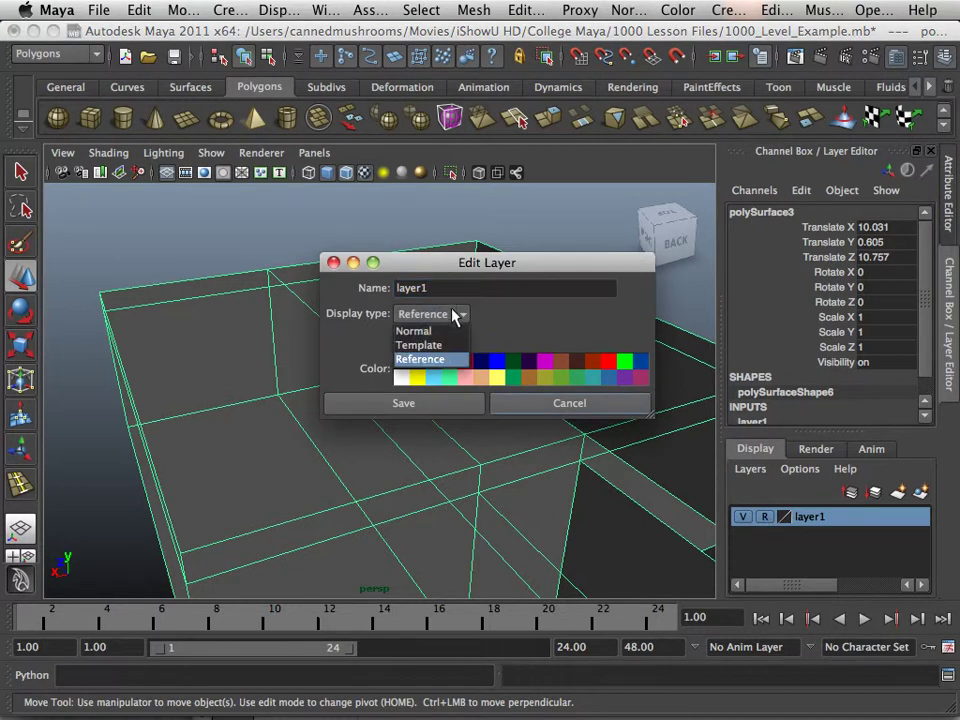
left_click(420, 345)
left_click(358, 487)
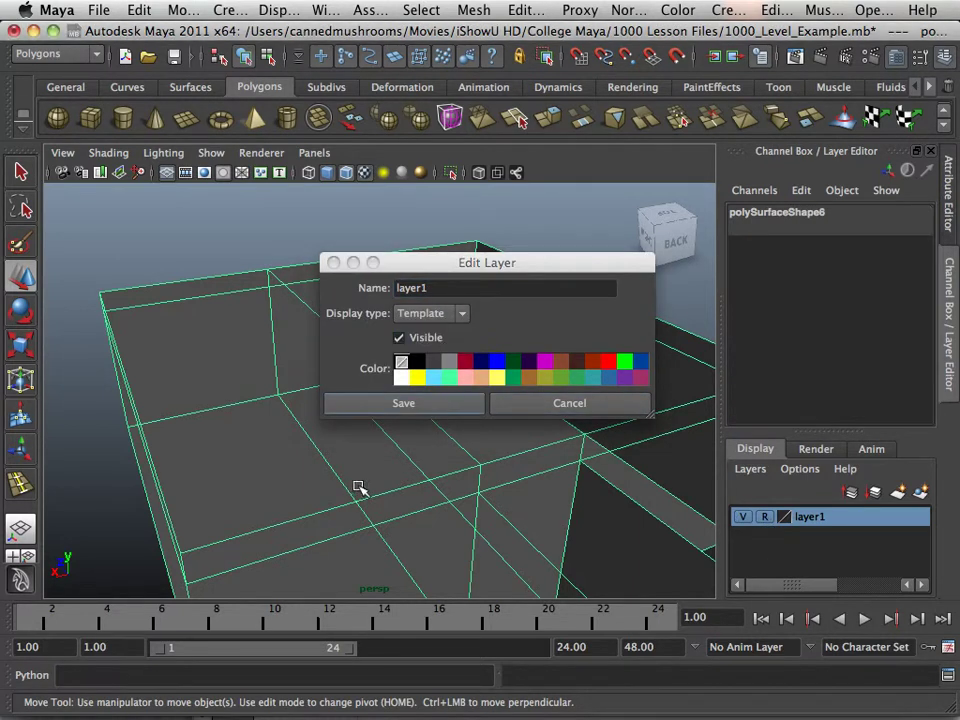
left_click(335, 263)
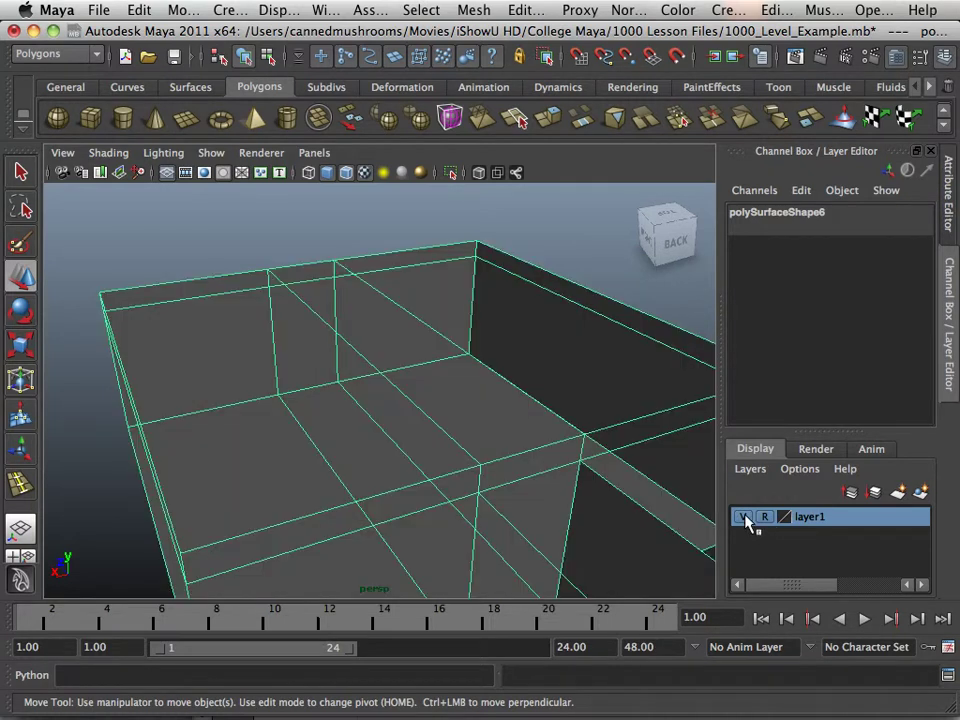
Hide layer1 and show it again to check the level geometry it controls.
left_click(743, 517)
left_click(743, 517)
left_click(743, 517)
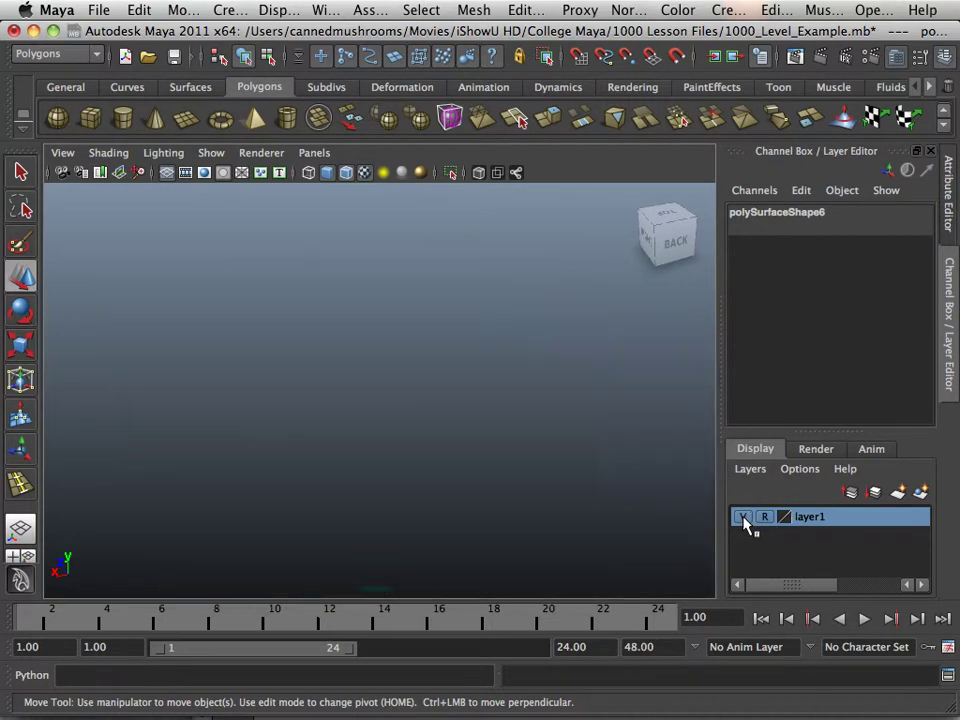
left_click(743, 517)
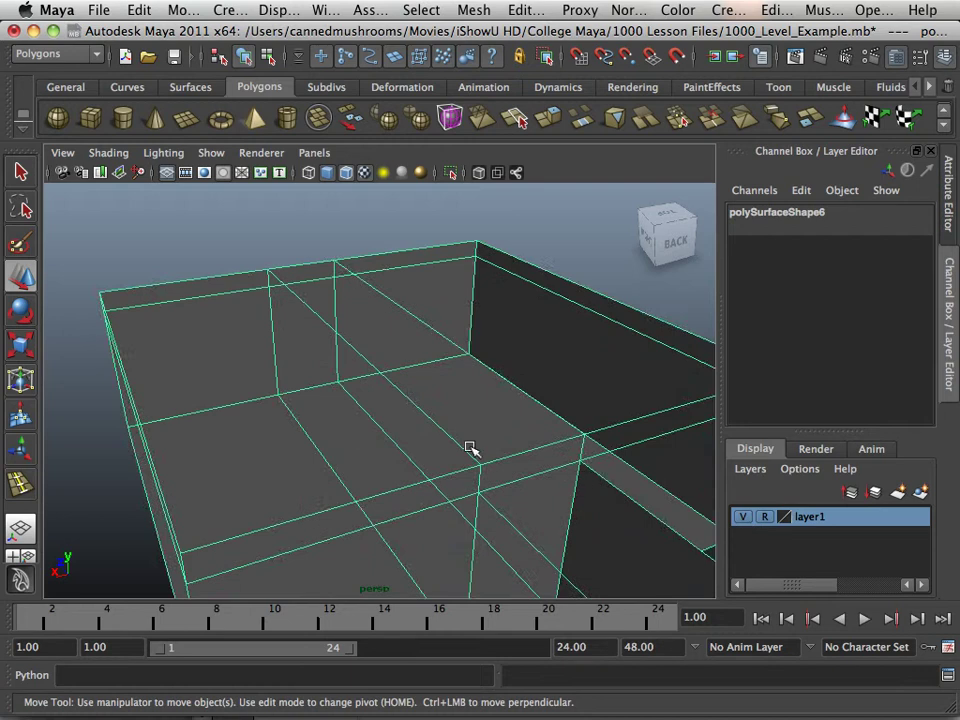
Examine the end room's inner walls and floor corners from several angles.
middle_click_drag(468, 446, 316, 414, "alt")
left_click_drag(316, 414, 388, 432, "alt")
right_click_drag(388, 432, 199, 386, "alt")
left_click_drag(199, 386, 261, 401, "alt")
right_click_drag(261, 401, 400, 441, "alt")
middle_click_drag(256, 427, 388, 343, "alt")
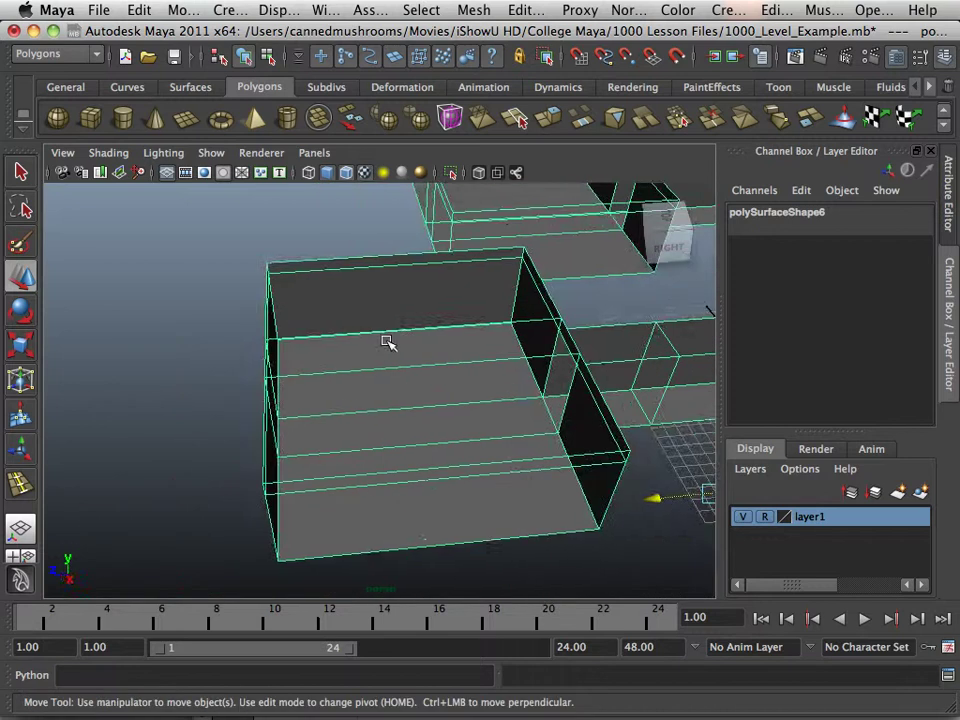
left_click_drag(384, 345, 305, 344, "alt")
scroll(300, 343, "up", 3)
scroll(274, 339, "up", 3)
right_click_drag(274, 339, 411, 411, "alt")
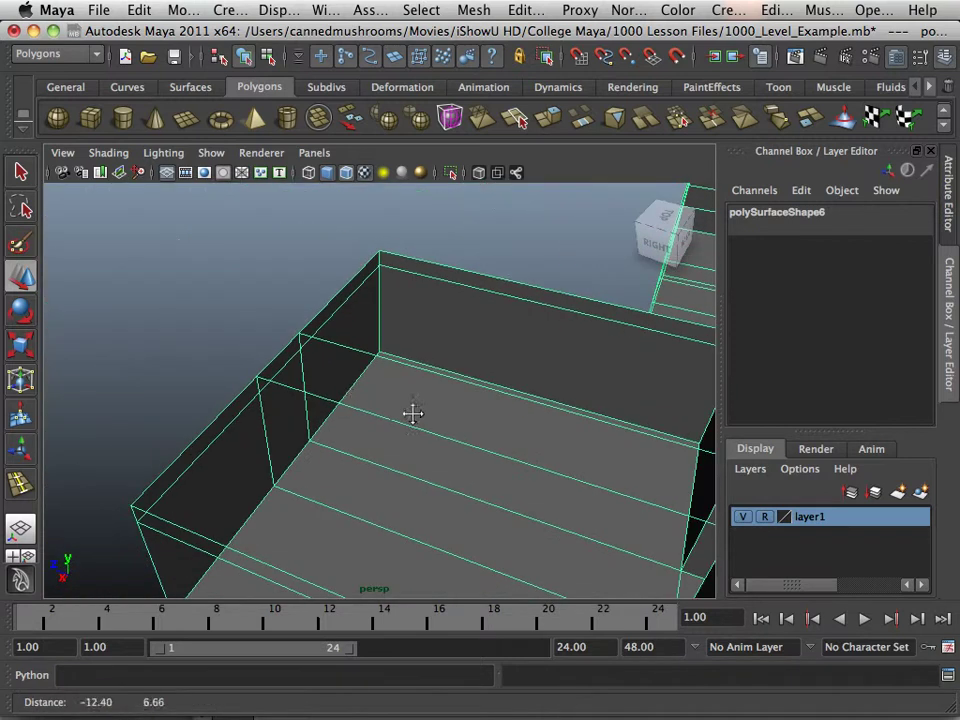
Create a polygon cube and move it along Z to about 41.4, at the end room's back wall.
left_click(90, 118)
scroll(265, 325, "down", 5)
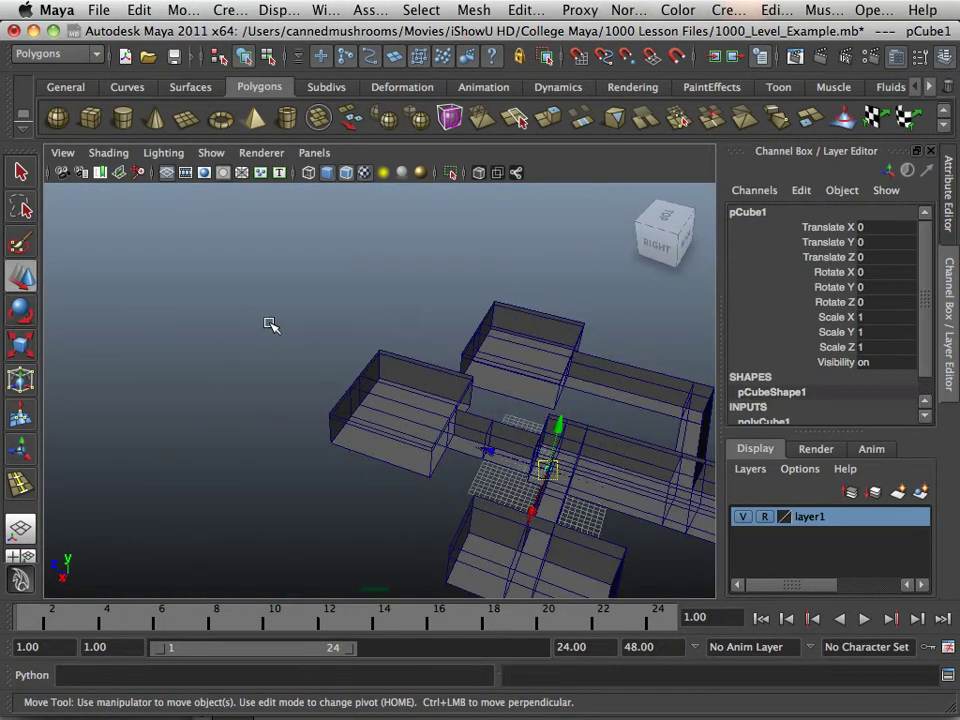
left_click_drag(490, 450, 307, 405)
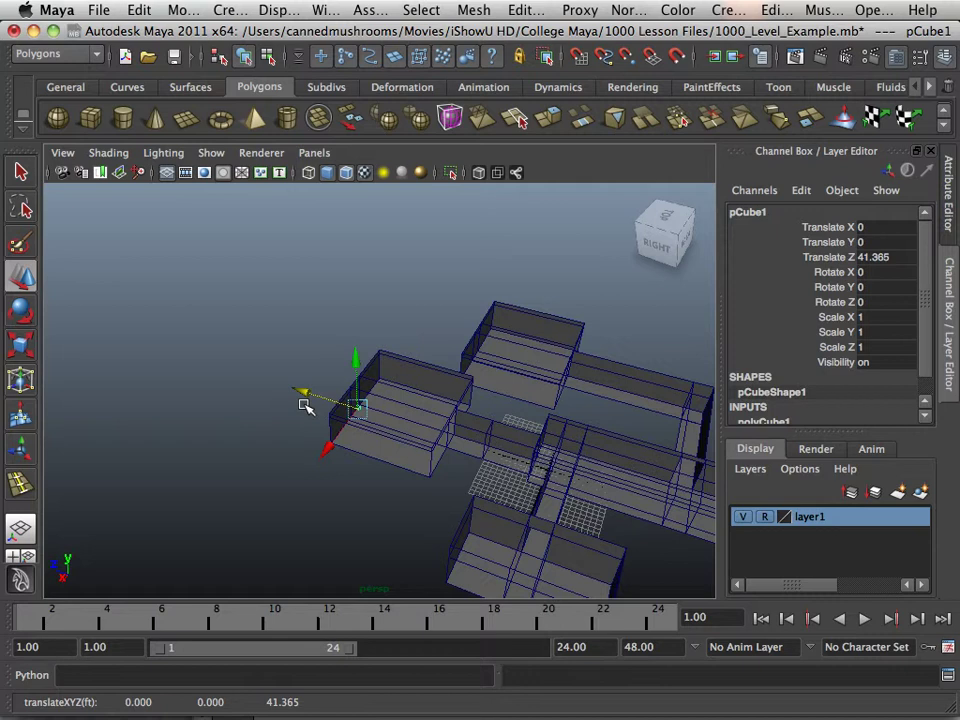
Position the cube on the floor against the back wall, at about Y 1.09 and Z 40.72.
scroll(229, 375, "up", 5)
middle_click_drag(229, 375, 380, 405, "alt")
right_click_drag(380, 405, 489, 414, "alt")
left_click_drag(489, 414, 343, 388, "alt")
middle_click_drag(343, 388, 371, 377, "alt")
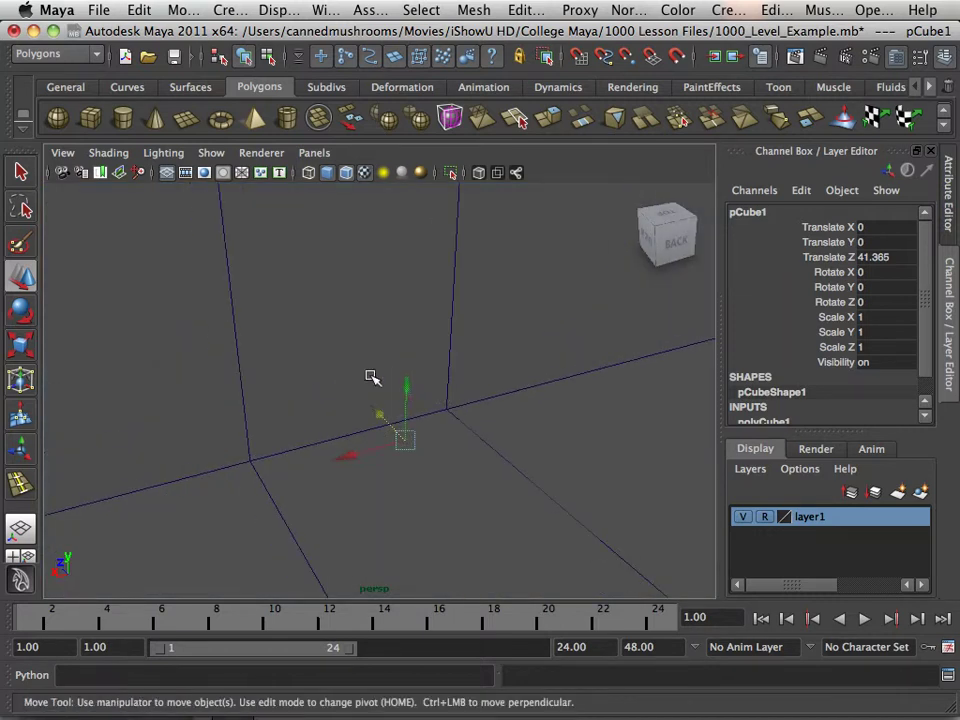
mouse_move(399, 386)
left_mouse_down()
mouse_move(409, 318)
mouse_move(390, 360)
mouse_move(379, 360)
mouse_move(398, 380)
left_mouse_up()
middle_click_drag(398, 380, 463, 373, "alt")
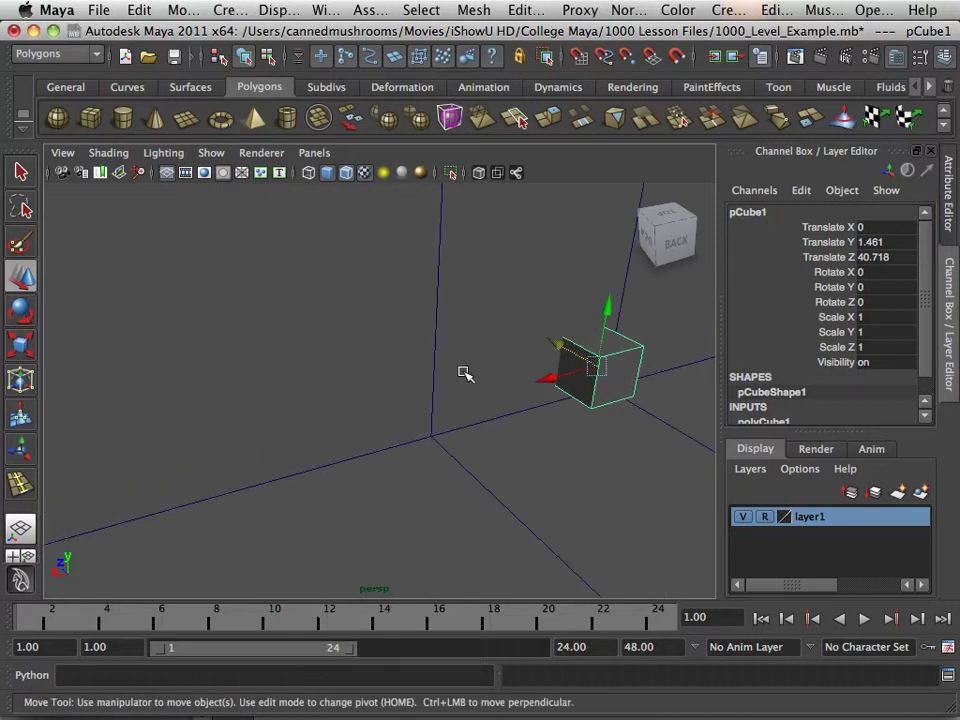
mouse_move(610, 310)
left_mouse_down()
mouse_move(606, 343)
mouse_move(605, 327)
left_mouse_up()
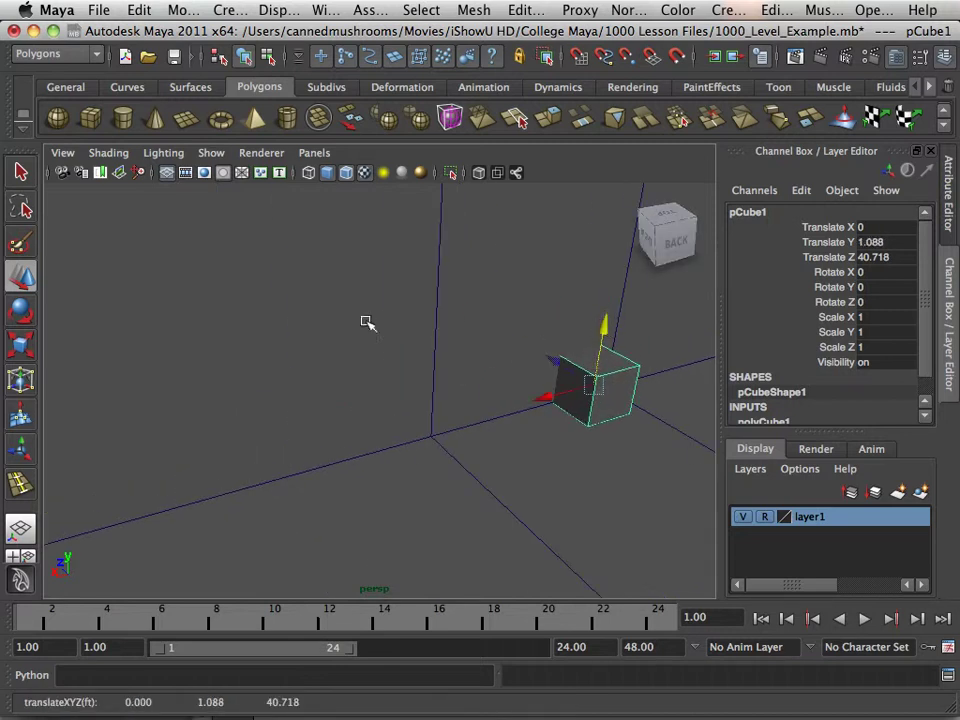
Scale the cube along X to about 23.58, stretching it into a bar across the back wall.
left_click(20, 343)
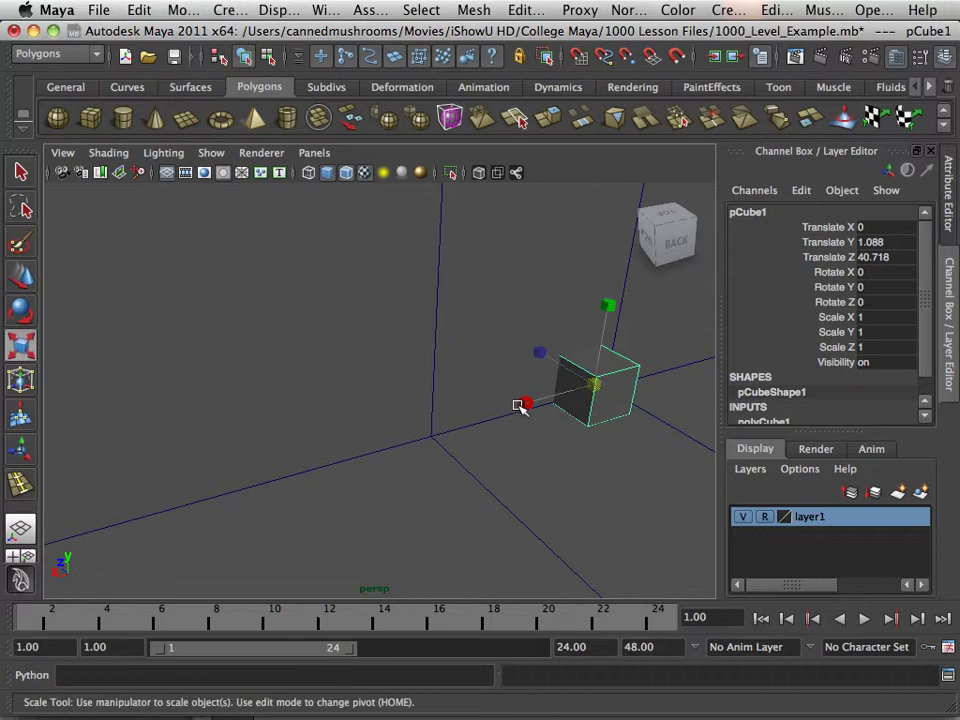
left_click_drag(527, 406, 236, 414)
middle_click_drag(533, 418, 445, 428, "alt")
right_click_drag(445, 428, 215, 388, "alt")
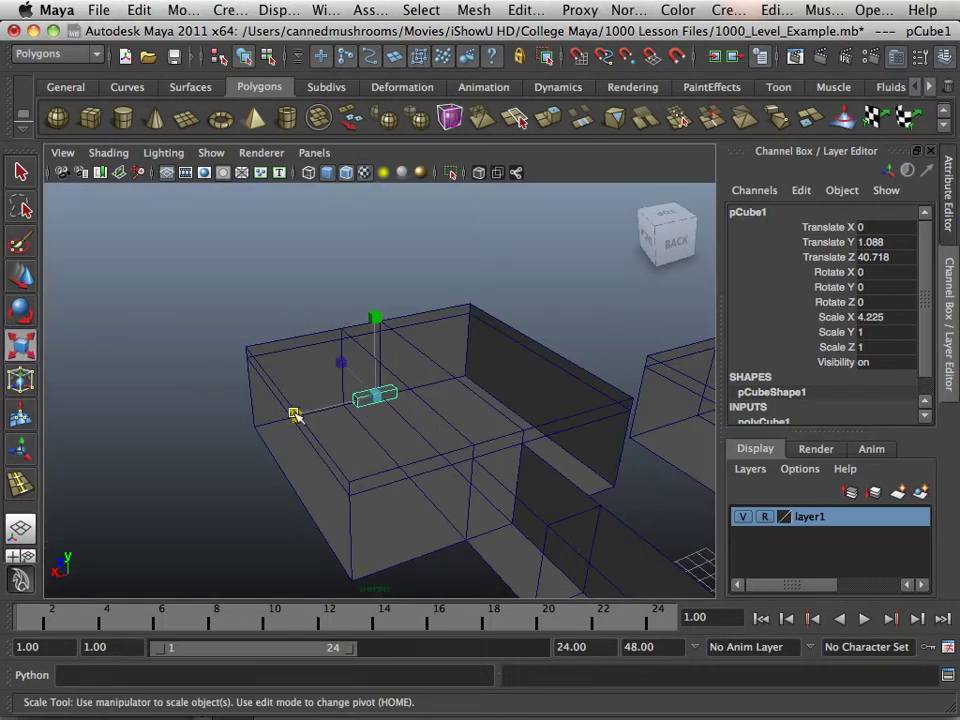
left_click_drag(295, 414, 187, 413)
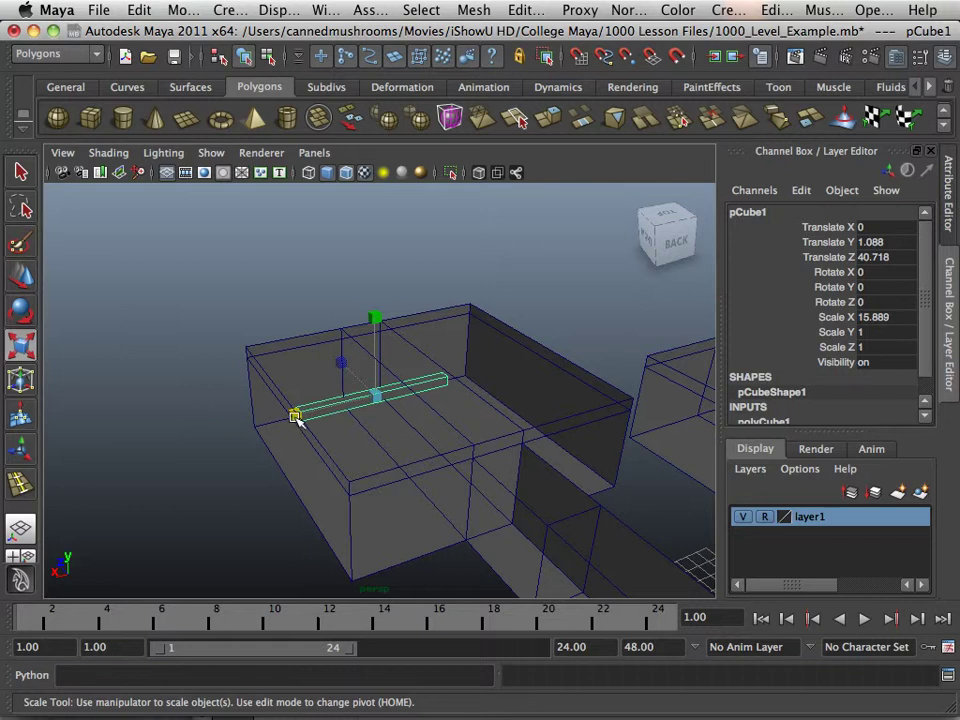
left_click_drag(297, 417, 260, 419)
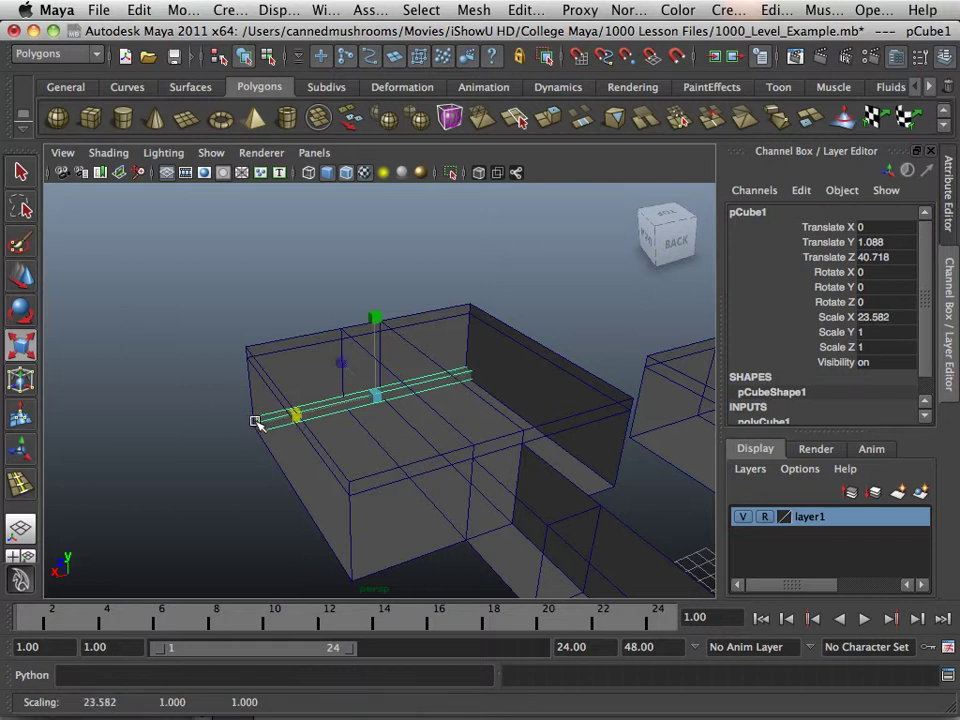
Fine-tune the bar's X scale to about 23.69 while checking its end at the room corner.
right_click_drag(276, 419, 465, 461, "alt")
left_click_drag(407, 444, 334, 433, "alt")
middle_click_drag(330, 433, 434, 421, "alt")
left_click_drag(434, 421, 384, 461)
middle_click_drag(316, 442, 437, 438, "alt")
scroll(434, 437, "down", 2)
left_click_drag(560, 435, 556, 441)
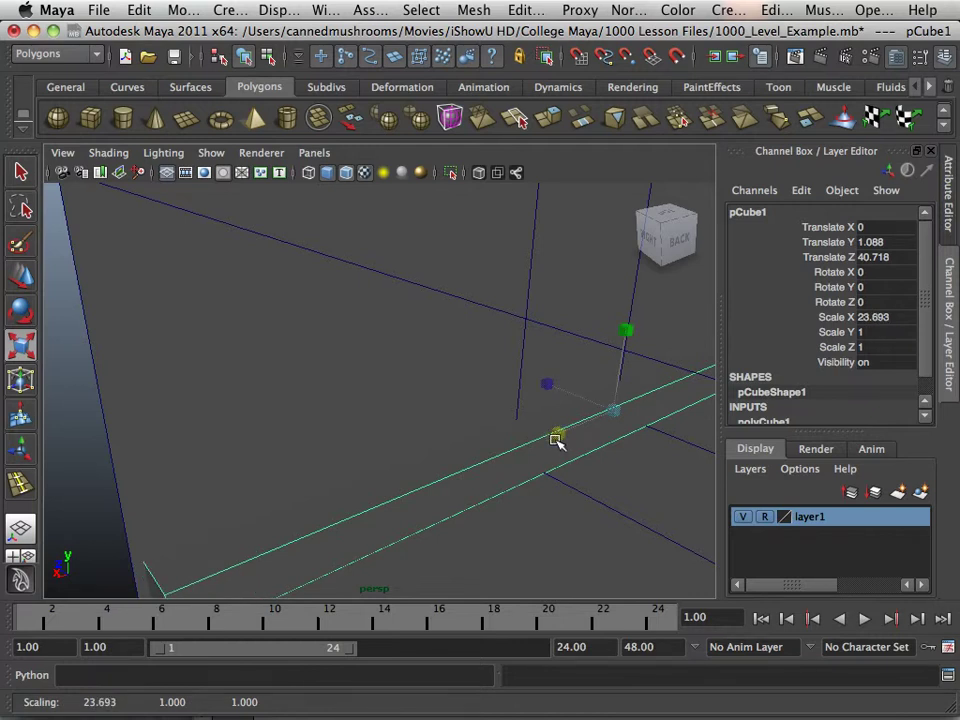
Move the bar to about X 0.22 and Z 40.68 to line it up with the room corner and back wall.
left_click(20, 275)
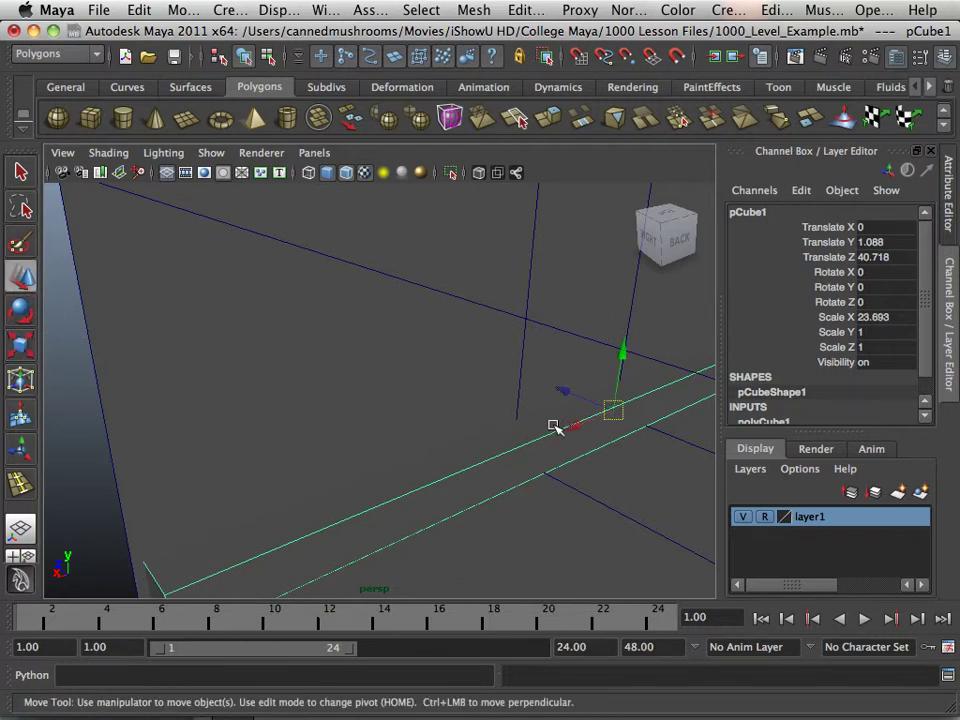
left_click_drag(576, 424, 574, 427)
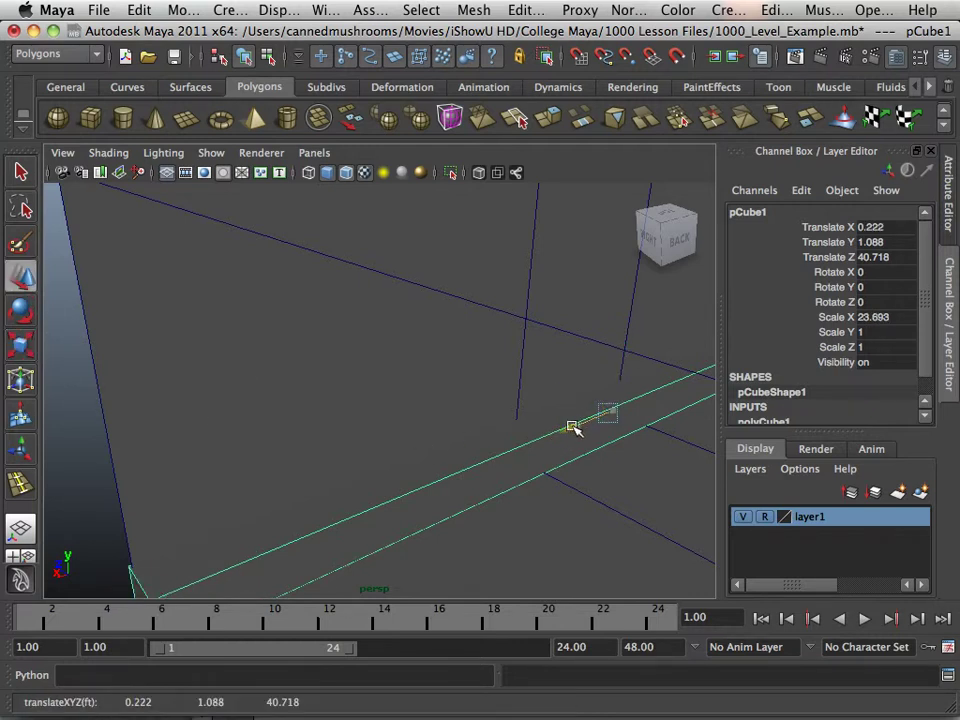
right_click_drag(603, 445, 549, 446, "alt")
left_click_drag(528, 441, 572, 436, "alt")
middle_click_drag(575, 437, 420, 467, "alt")
left_click_drag(420, 467, 491, 471, "alt")
left_click_drag(523, 404, 302, 502)
middle_click_drag(302, 502, 338, 500, "alt")
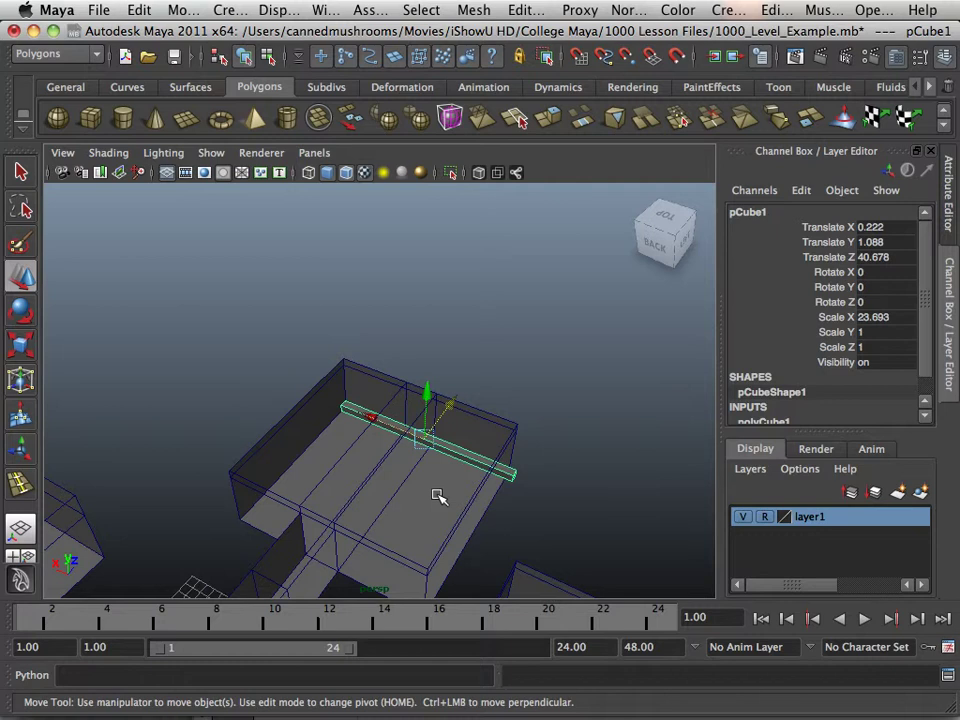
Select the vertices at the bar's protruding end and move them along X back to the side wall.
left_click_drag(438, 496, 450, 531, "alt")
scroll(450, 540, "up", 3)
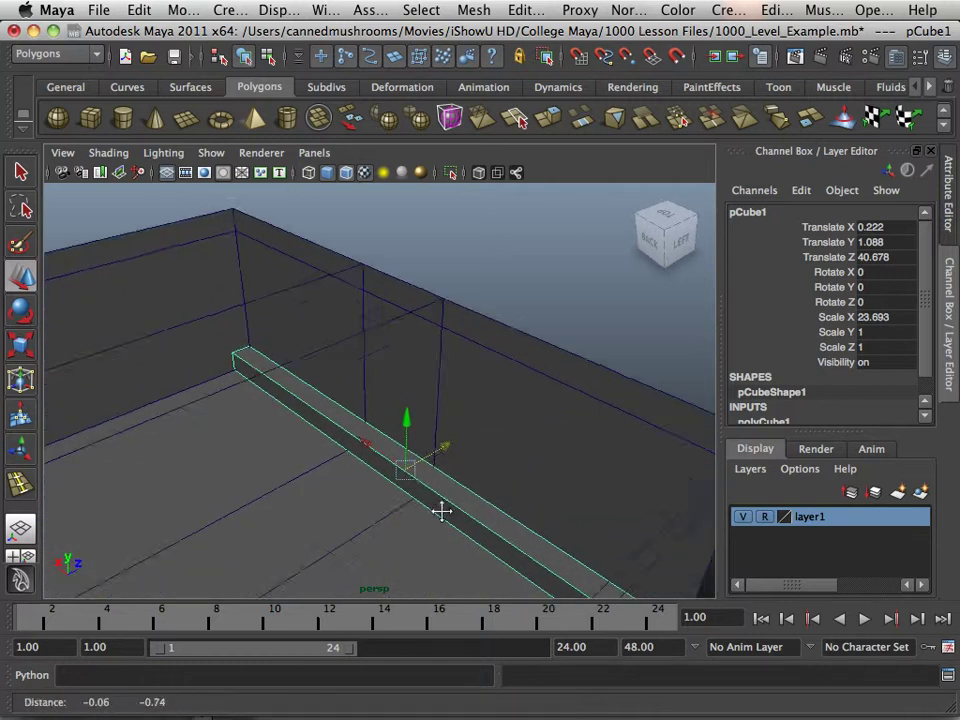
middle_click_drag(441, 511, 325, 486, "alt")
right_click_drag(435, 522, 352, 475, "alt")
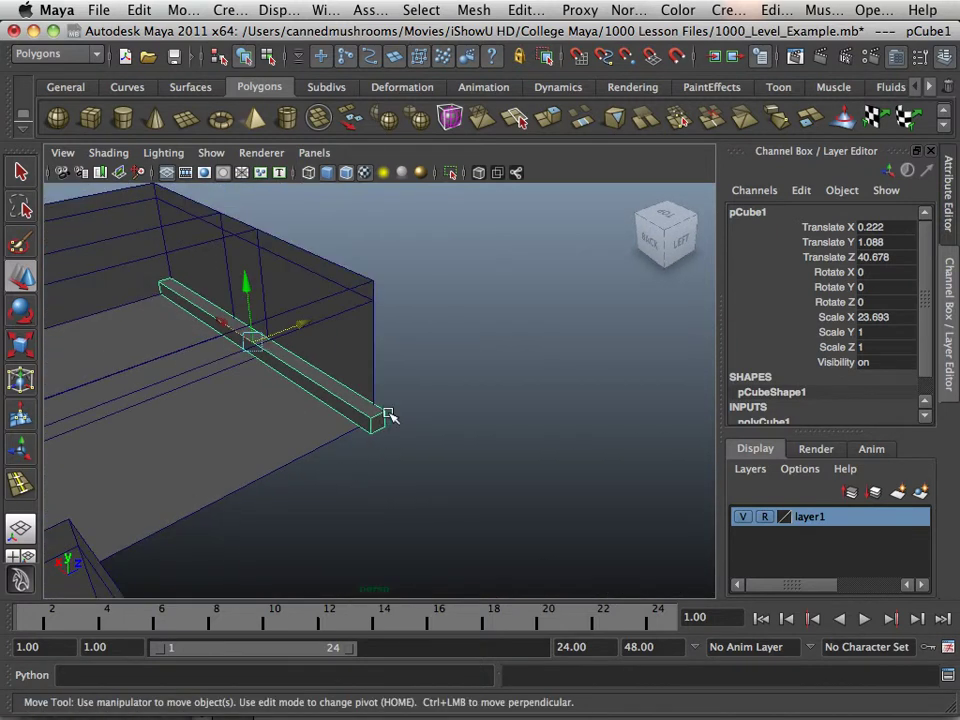
right_click_drag(390, 416, 298, 345)
left_click_drag(298, 345, 330, 364, "alt")
right_click_drag(330, 364, 450, 444, "alt")
left_click_drag(431, 439, 480, 557)
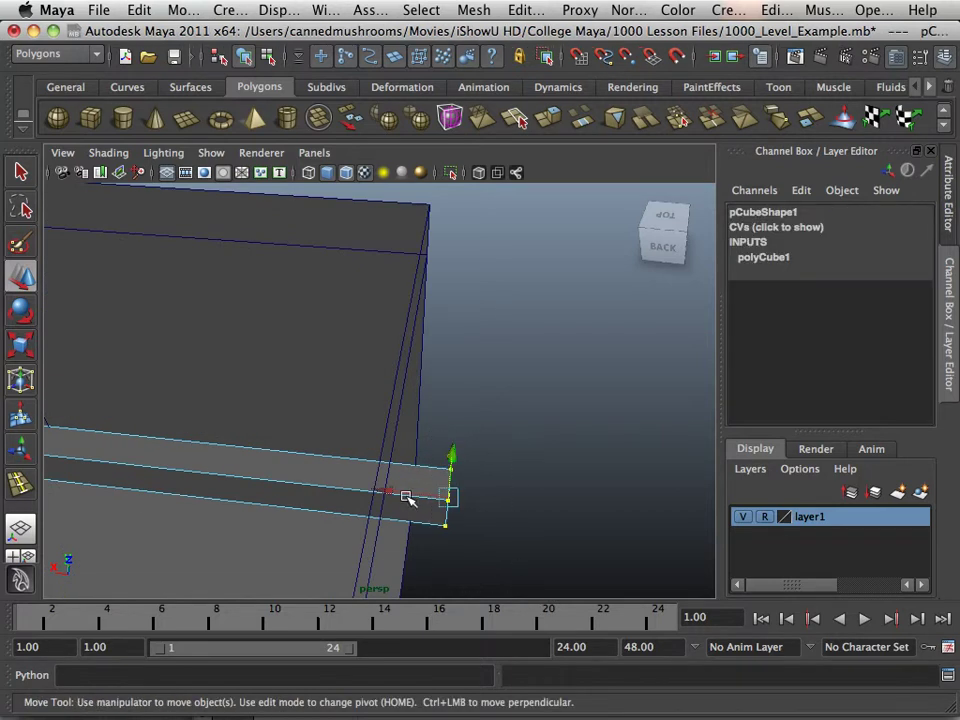
left_click_drag(408, 497, 375, 491)
Raise the bar's top vertices slightly to make the trim taller.
right_click_drag(375, 491, 300, 486, "alt")
left_click_drag(306, 480, 329, 532, "alt")
right_click_drag(329, 532, 279, 568, "alt")
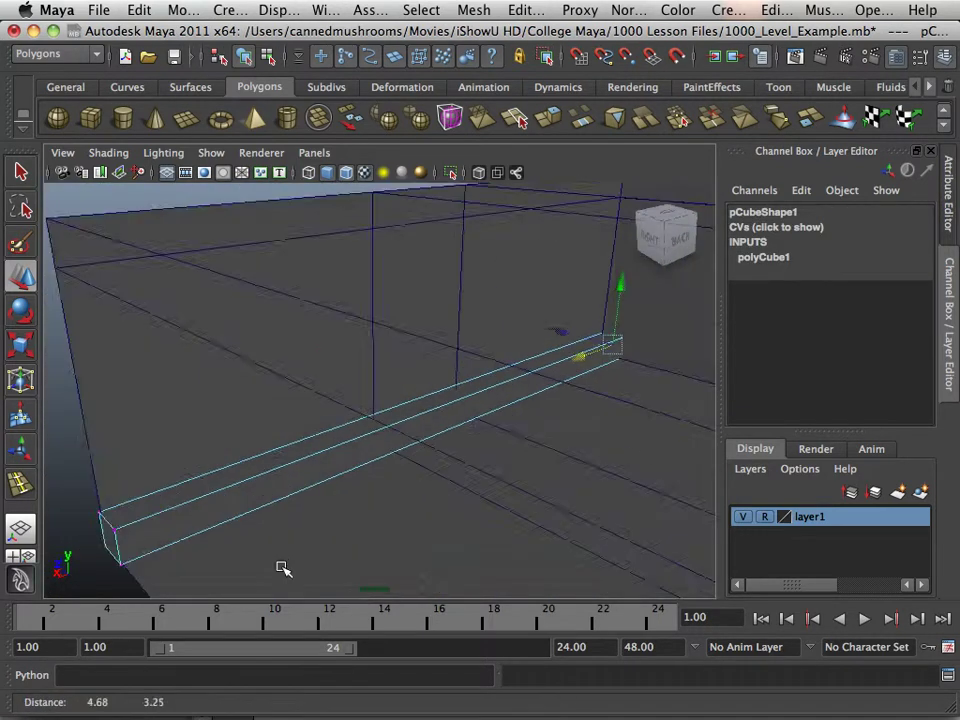
left_click_drag(279, 568, 345, 525, "alt")
right_click_drag(366, 541, 400, 560, "alt")
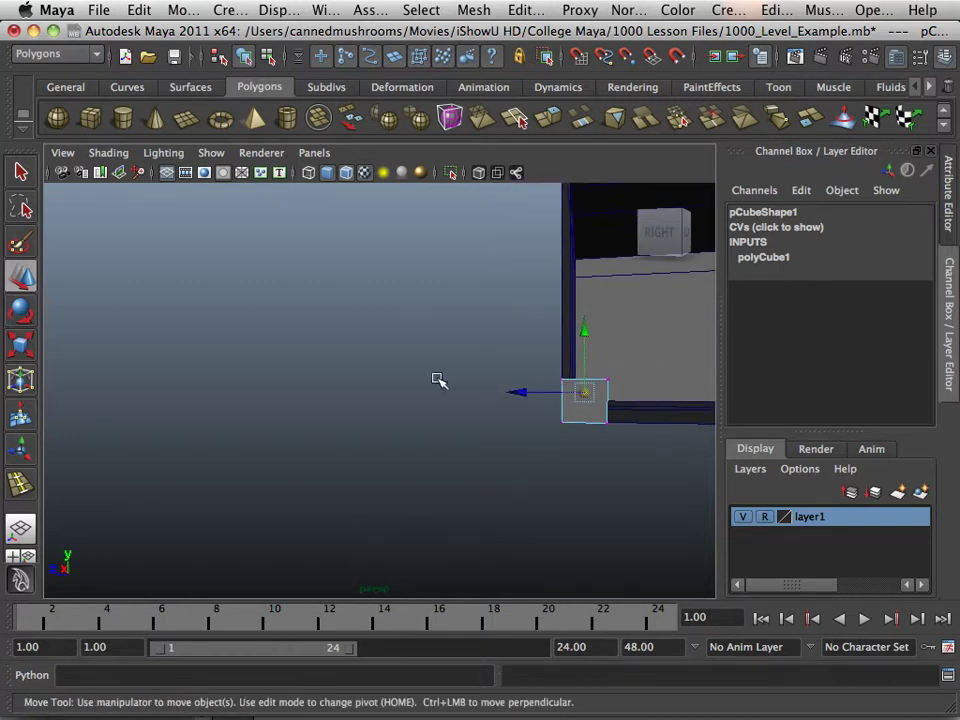
left_click_drag(583, 336, 493, 478)
Insert three lengthwise edge loops at different heights around the bar with the Insert Edge Loop Tool.
right_click_drag(493, 478, 506, 484, "alt")
middle_click_drag(506, 484, 617, 452, "alt")
left_click(513, 9)
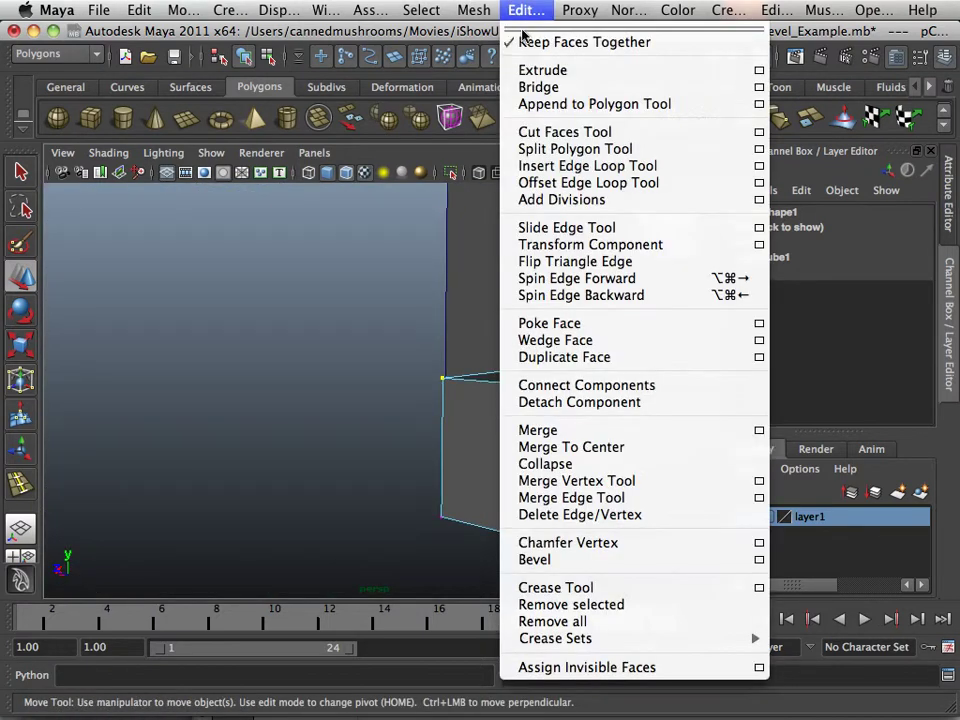
left_click(579, 165)
left_click_drag(524, 462, 521, 491)
left_click(521, 445)
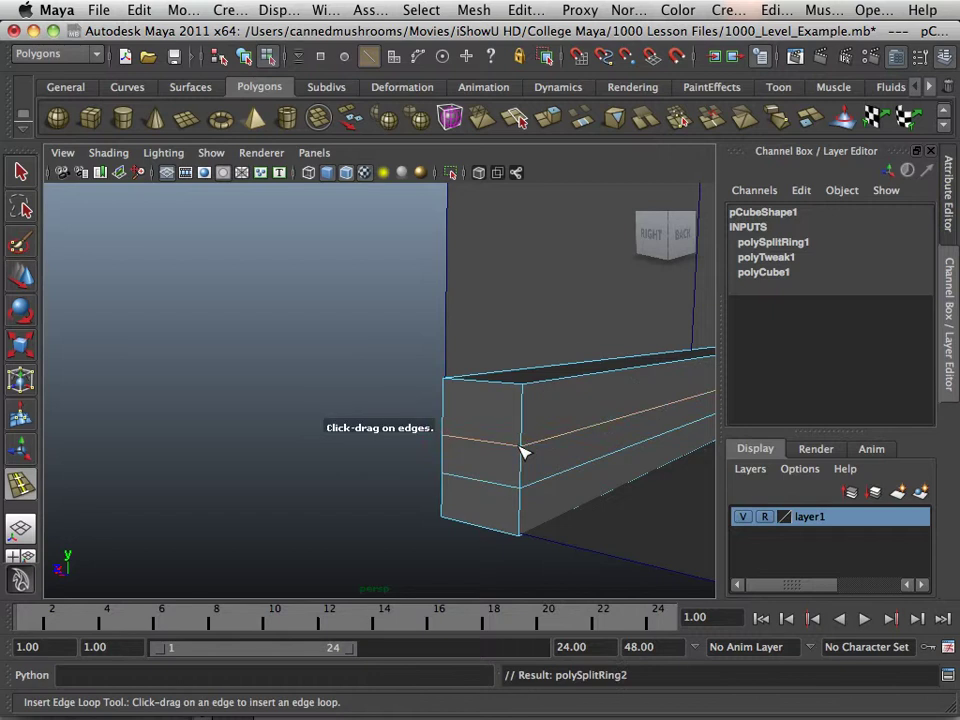
mouse_move(522, 419)
left_mouse_down()
mouse_move(521, 411)
mouse_move(528, 418)
left_mouse_up()
Move the bar's top front edge back toward the wall to start the trim profile.
left_click_drag(528, 418, 499, 433, "alt")
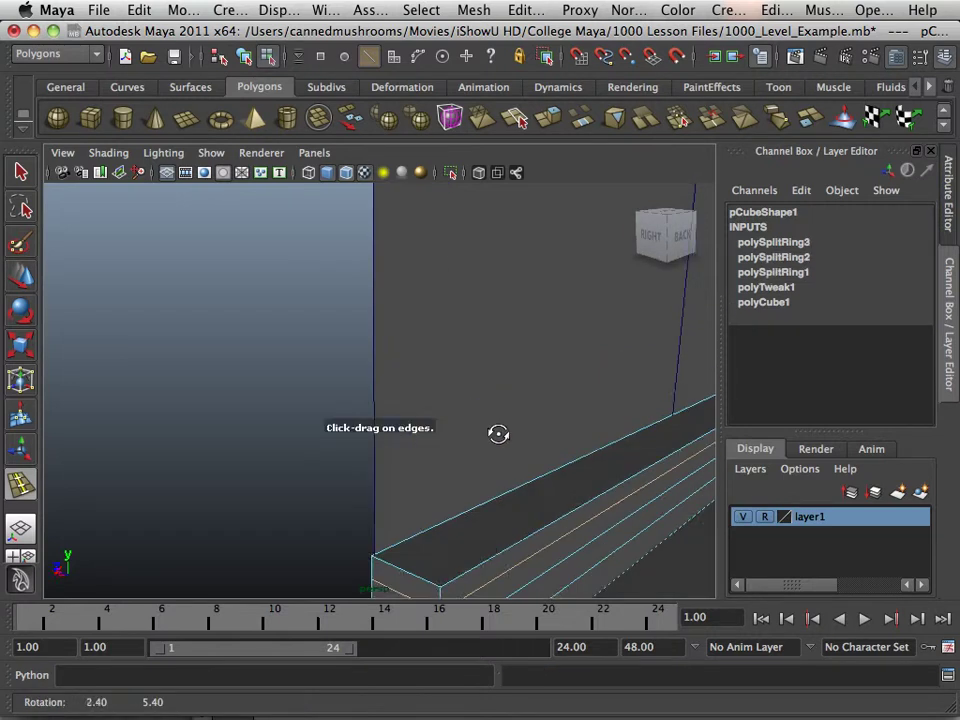
left_click_drag(193, 339, 472, 440, "alt")
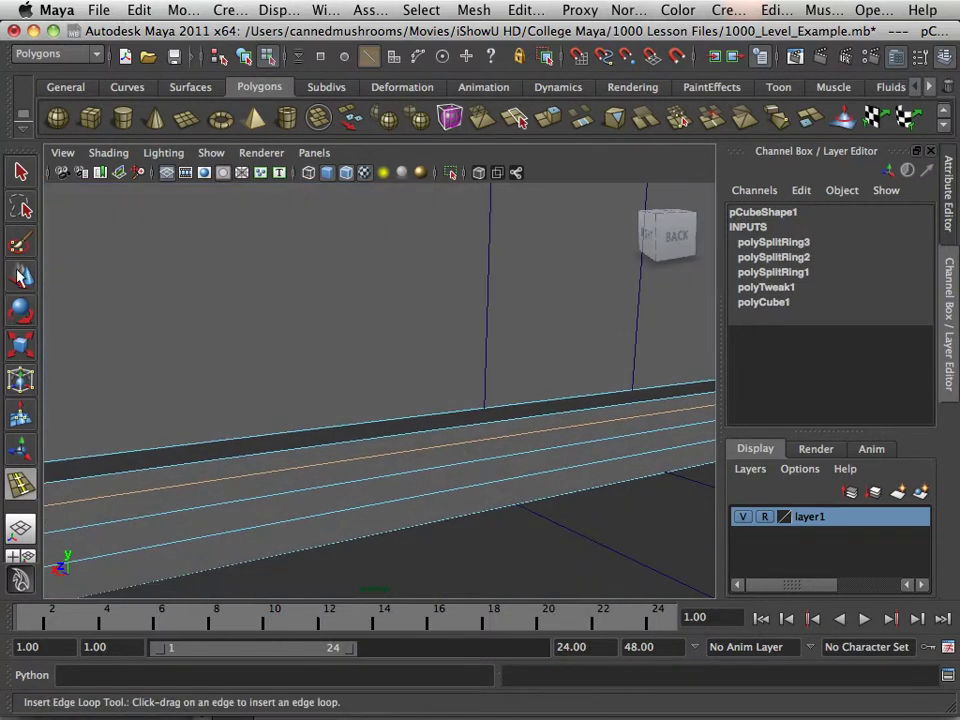
key("w")
left_click(286, 437)
right_click_drag(289, 349, 310, 378)
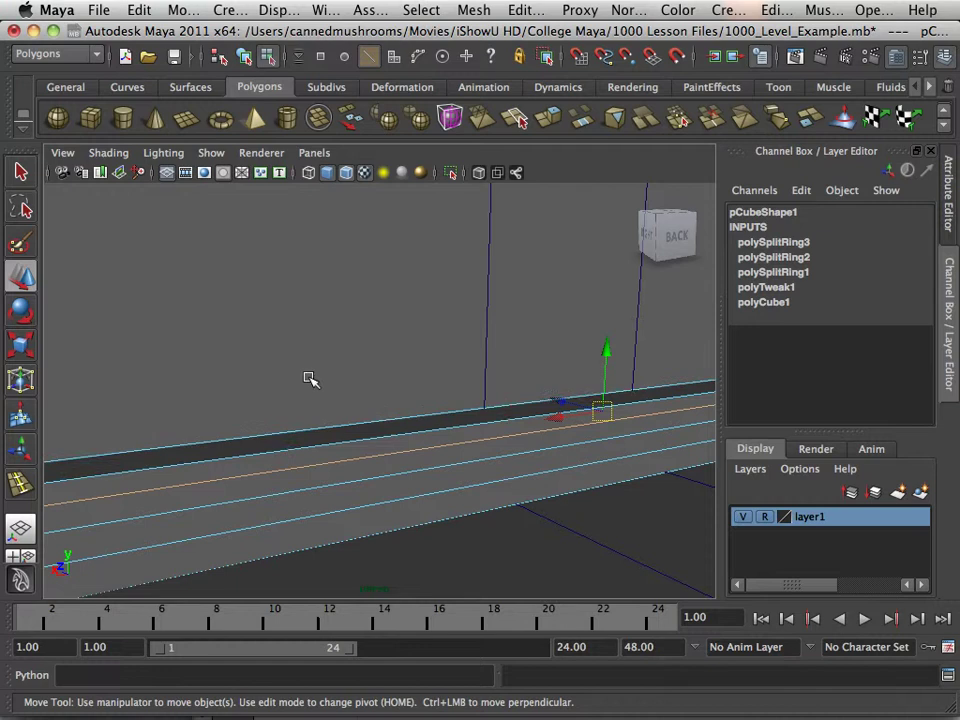
left_click(353, 448)
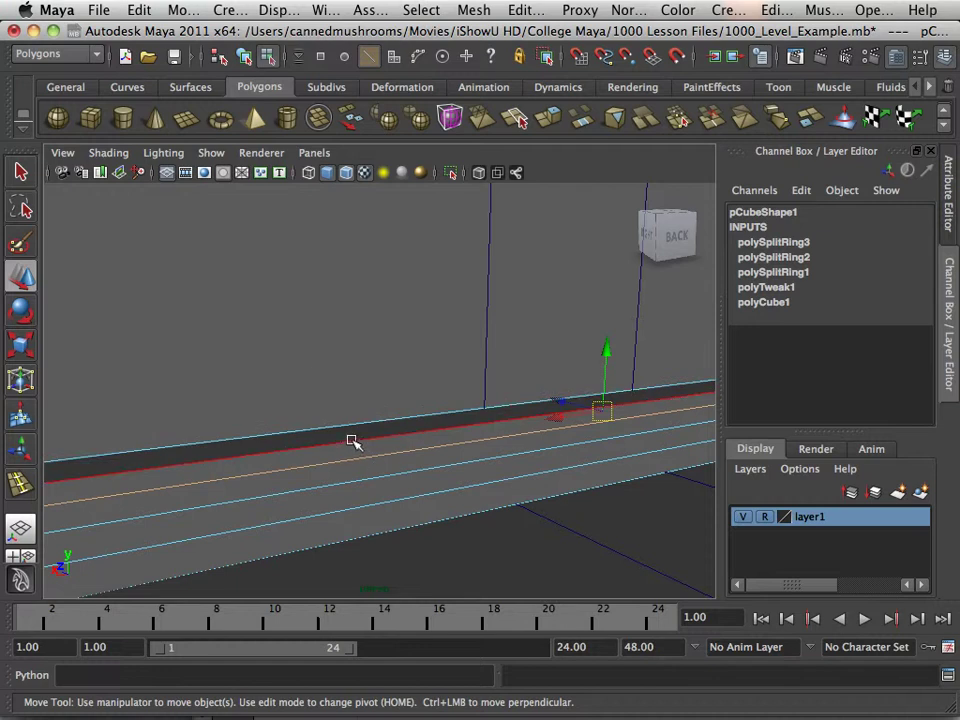
left_click_drag(588, 396, 583, 427)
Move the front edges of the upper two edge loops back toward the wall, to about Z 40.60 and Z 40.55.
left_click(563, 404)
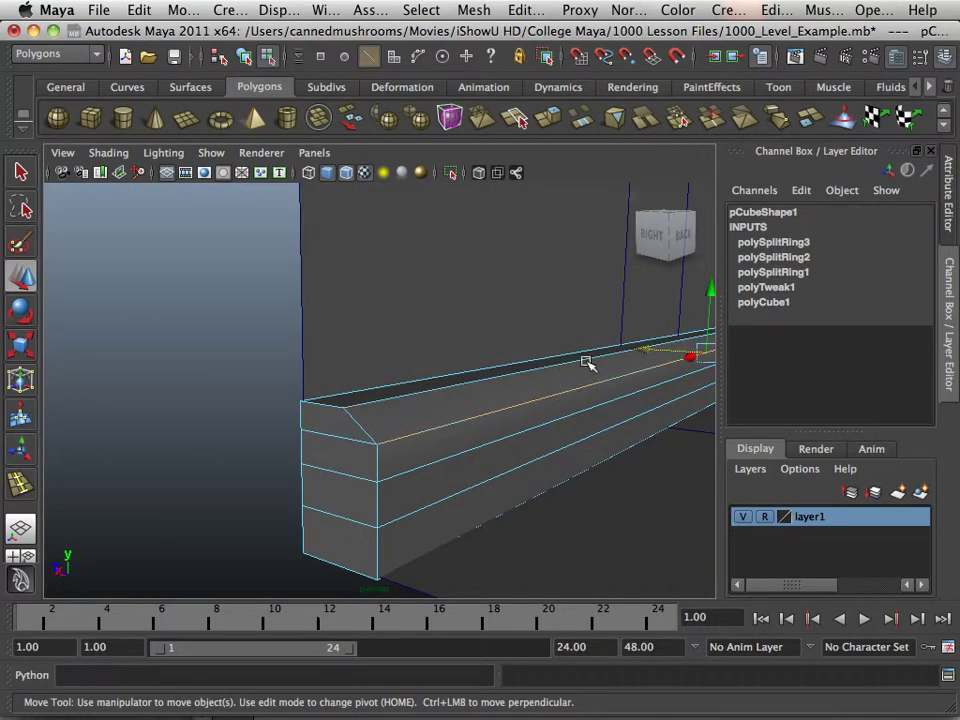
left_click_drag(643, 347, 628, 349)
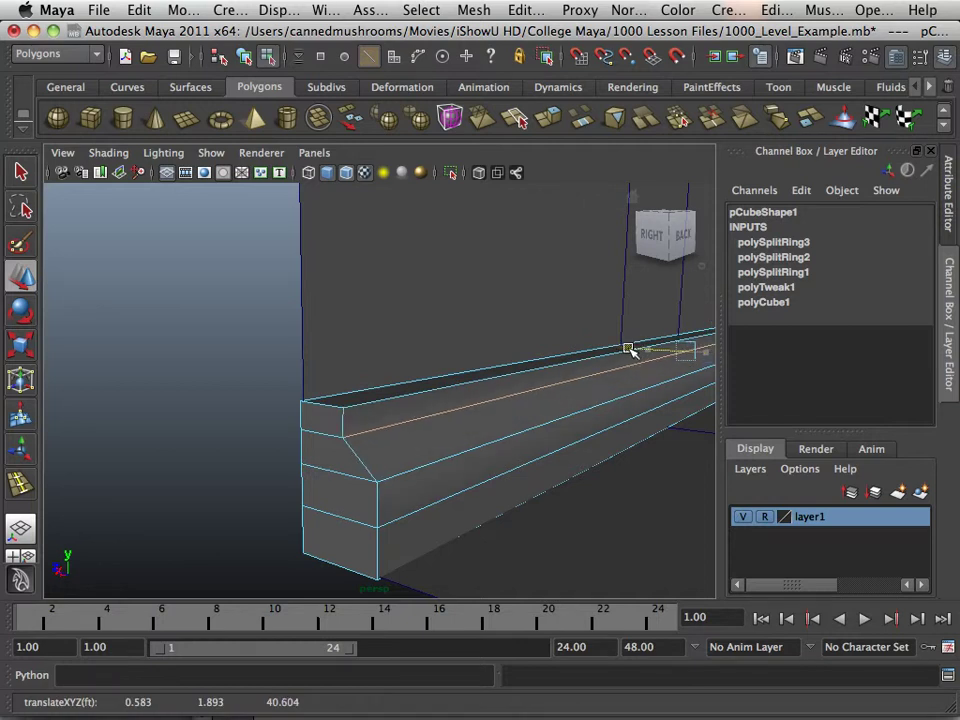
left_click(604, 404)
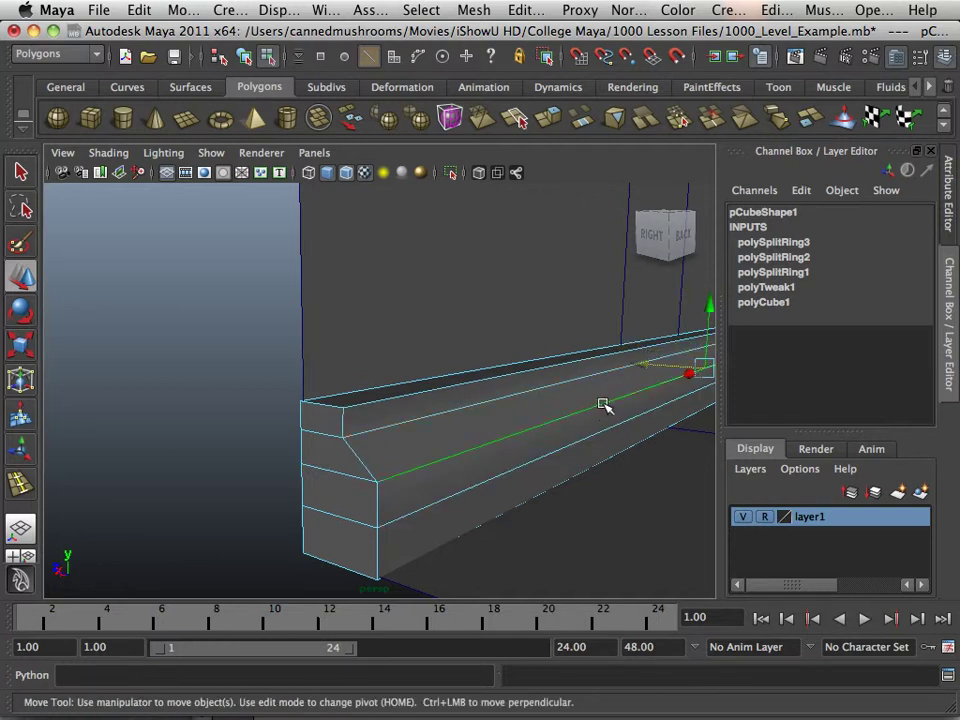
left_click_drag(640, 362, 632, 364)
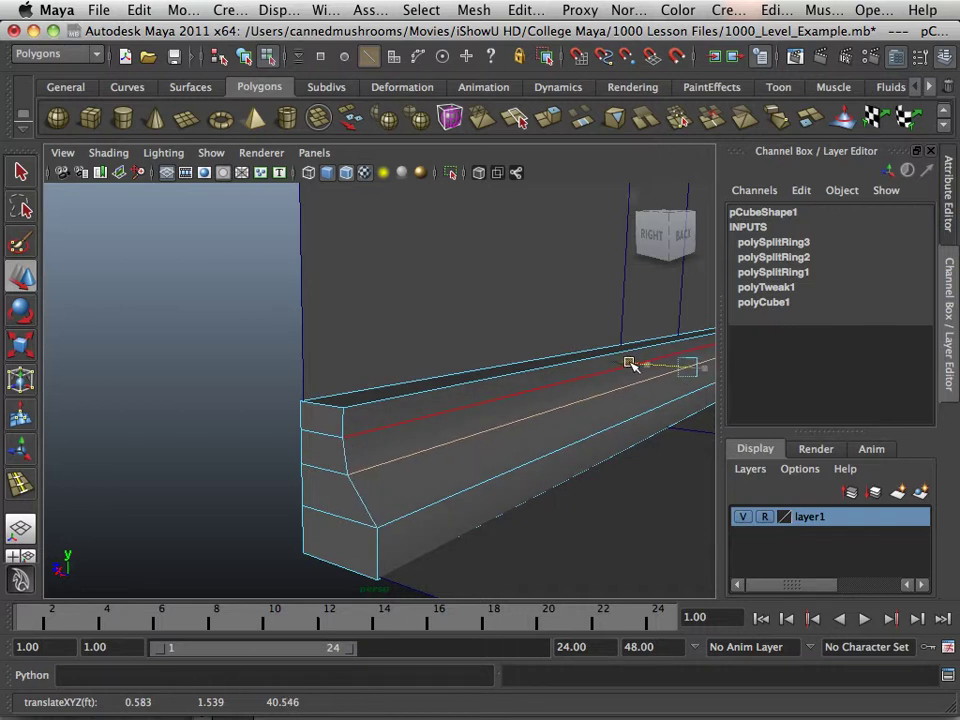
left_click(634, 426)
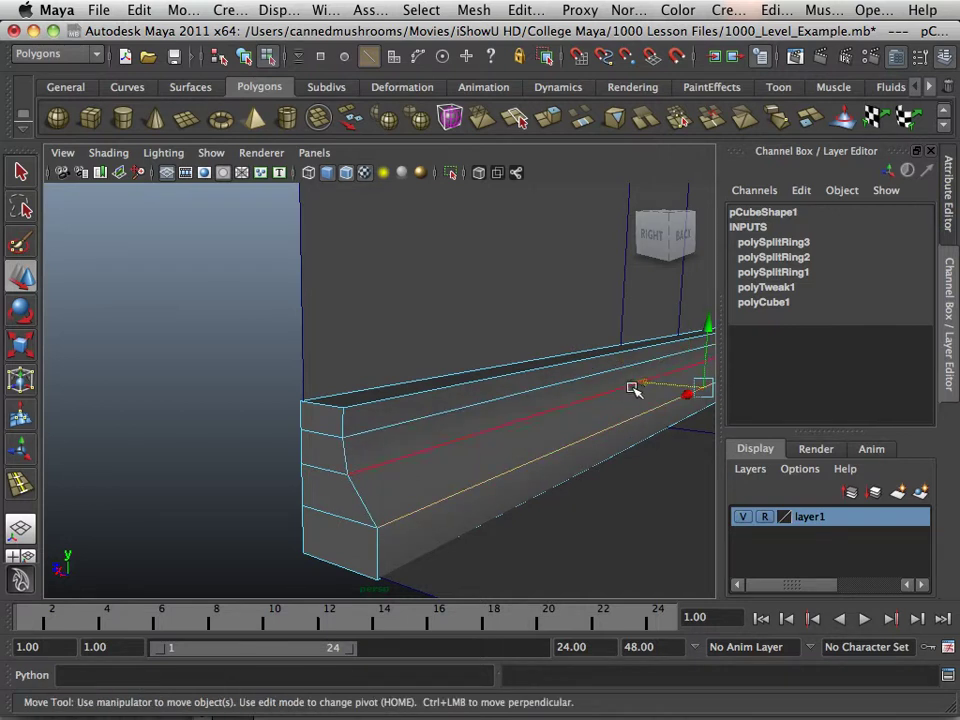
left_click(634, 388)
left_click(619, 426)
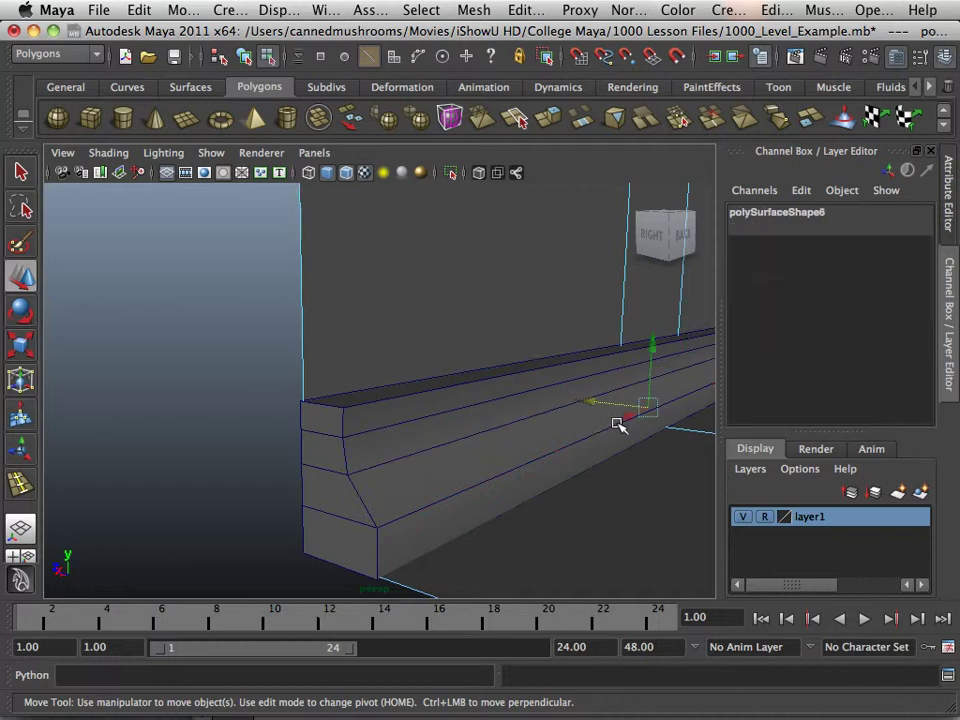
Undo the profile edge moves, the three edge loops and the raising of the bar's top vertices.
left_click_drag(598, 432, 499, 452, "alt")
middle_click_drag(499, 452, 454, 437, "alt")
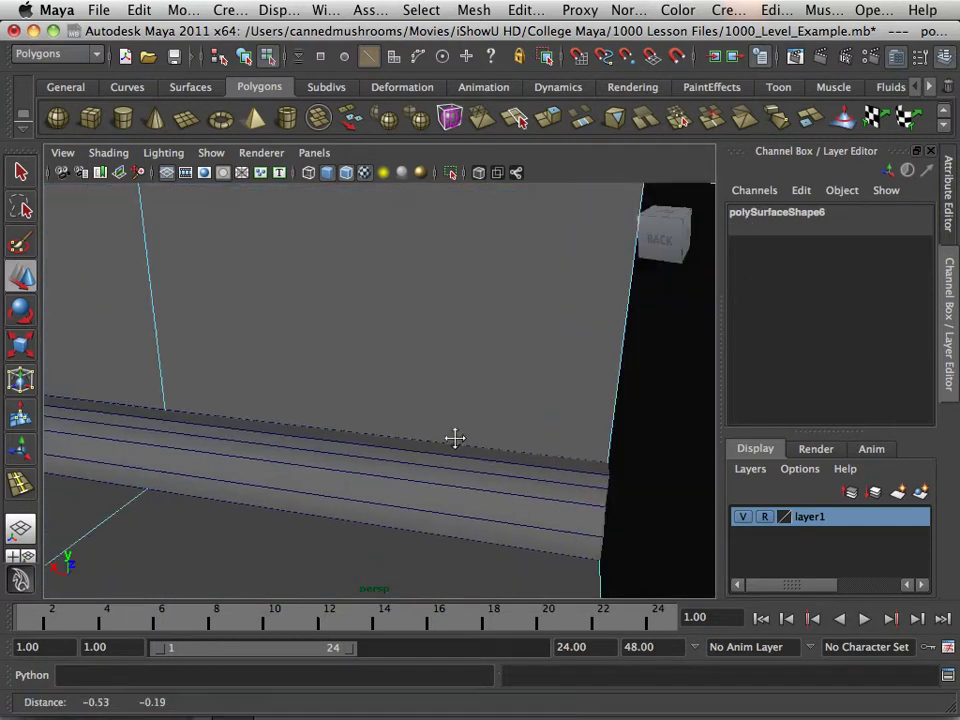
mouse_move(454, 437)
left_mouse_down("alt")
mouse_move(425, 432)
mouse_move(525, 399)
mouse_move(476, 429)
mouse_move(467, 422)
mouse_move(463, 433)
left_mouse_up("alt")
middle_click_drag(463, 433, 568, 431, "alt")
left_click_drag(568, 431, 531, 430, "alt")
key("z")
key("z")
key("z")
key("z")
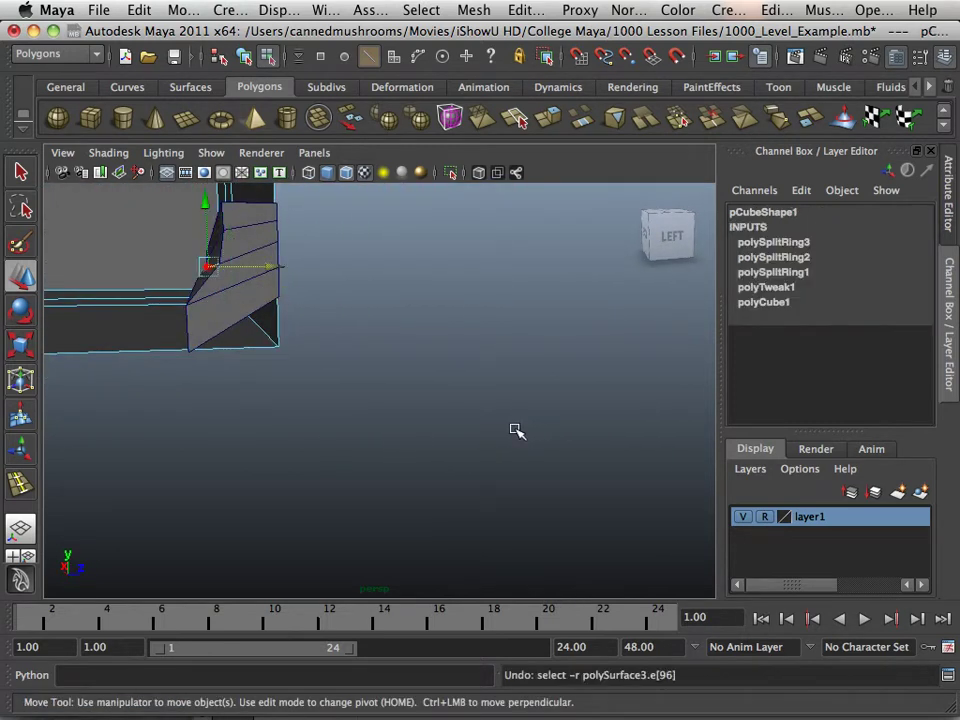
key("z")
key("z")
key("z")
key("z")
key("z")
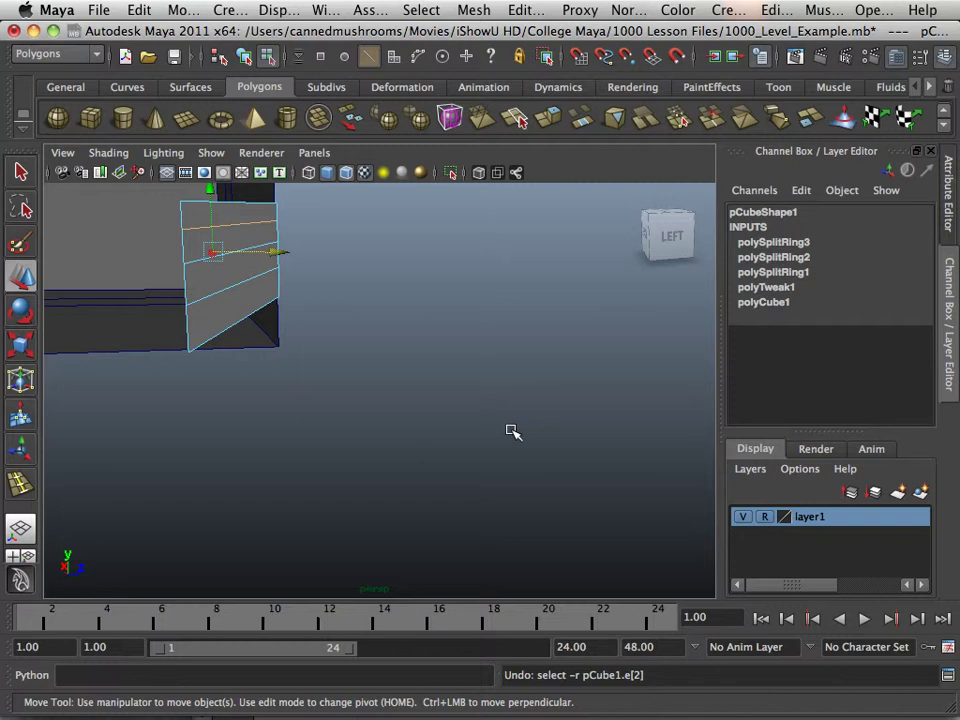
key("z")
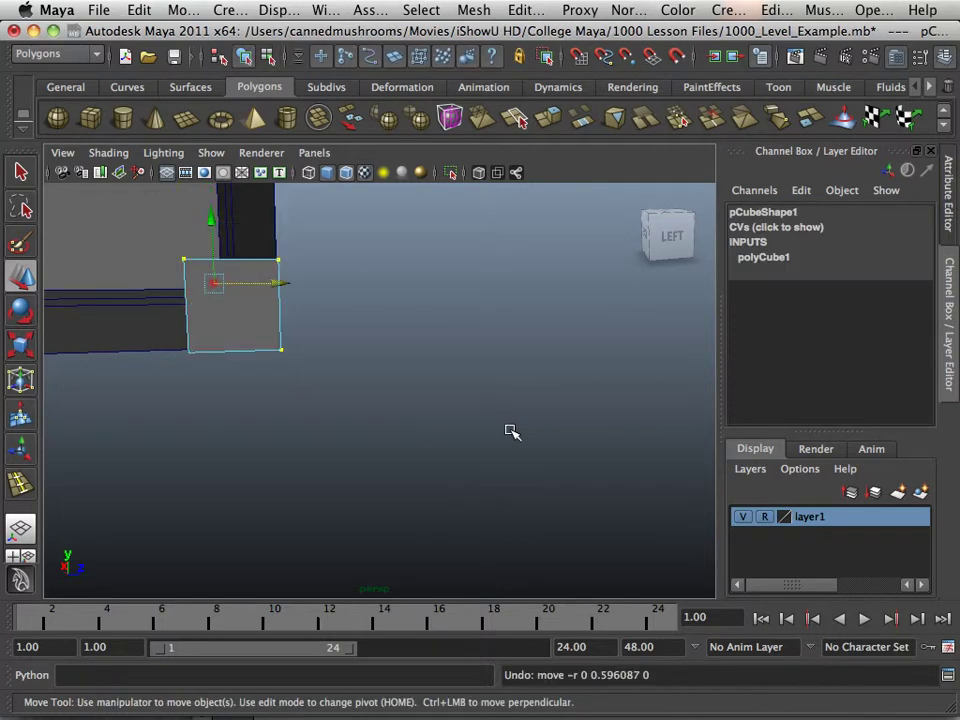
Select all the top vertices at both ends of the bar and raise them along Y to make the trim taller.
left_click_drag(497, 438, 380, 449, "alt")
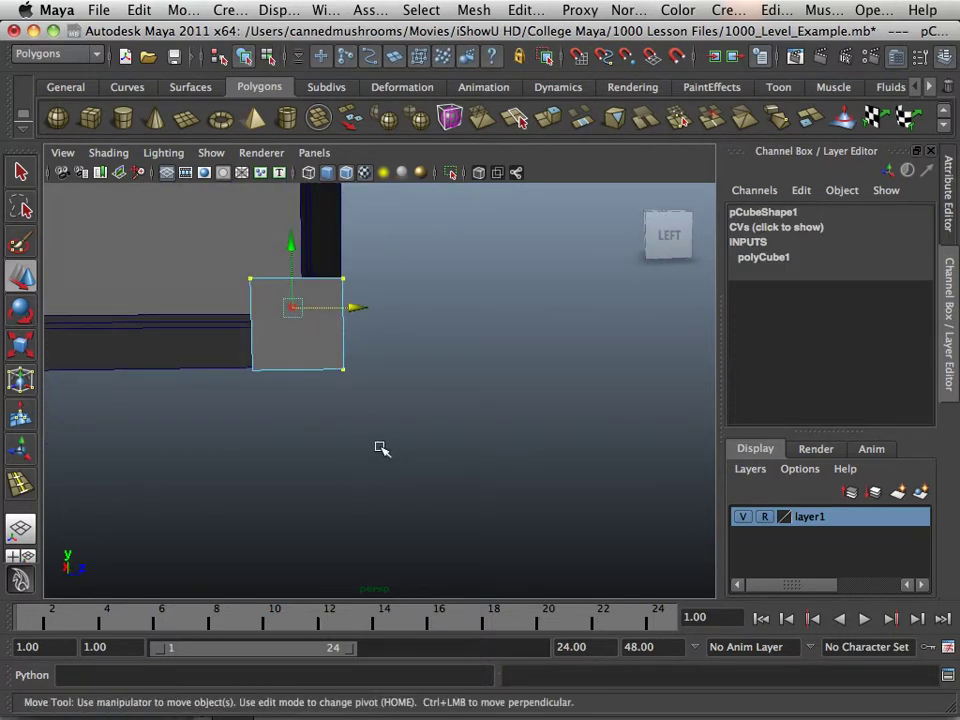
left_click(403, 309)
left_click(311, 313)
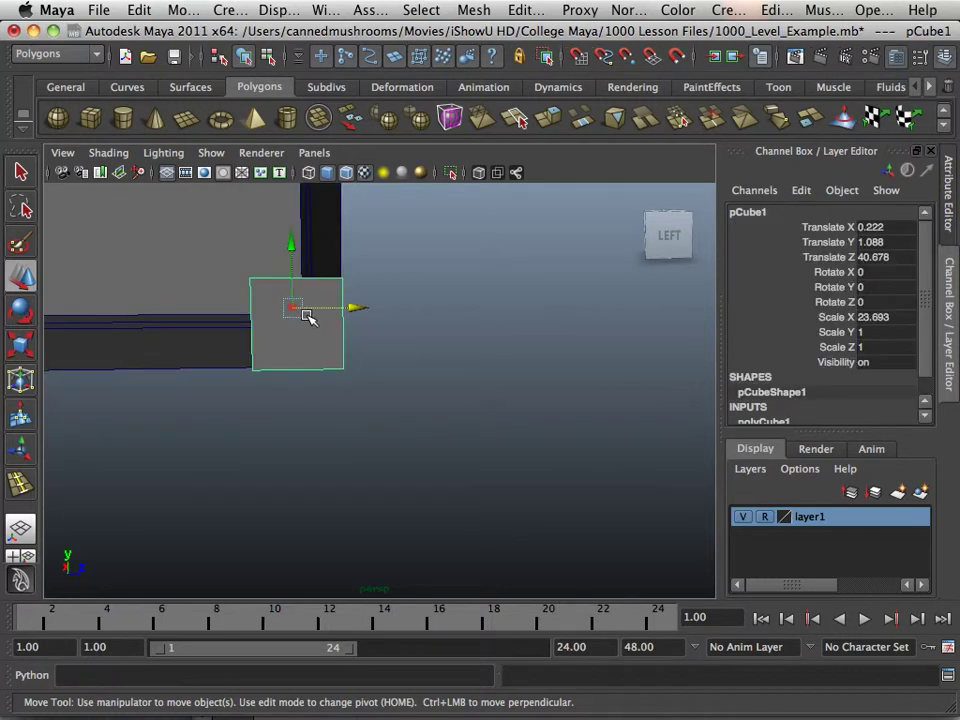
right_click(306, 318)
left_click(228, 316)
left_click(291, 281)
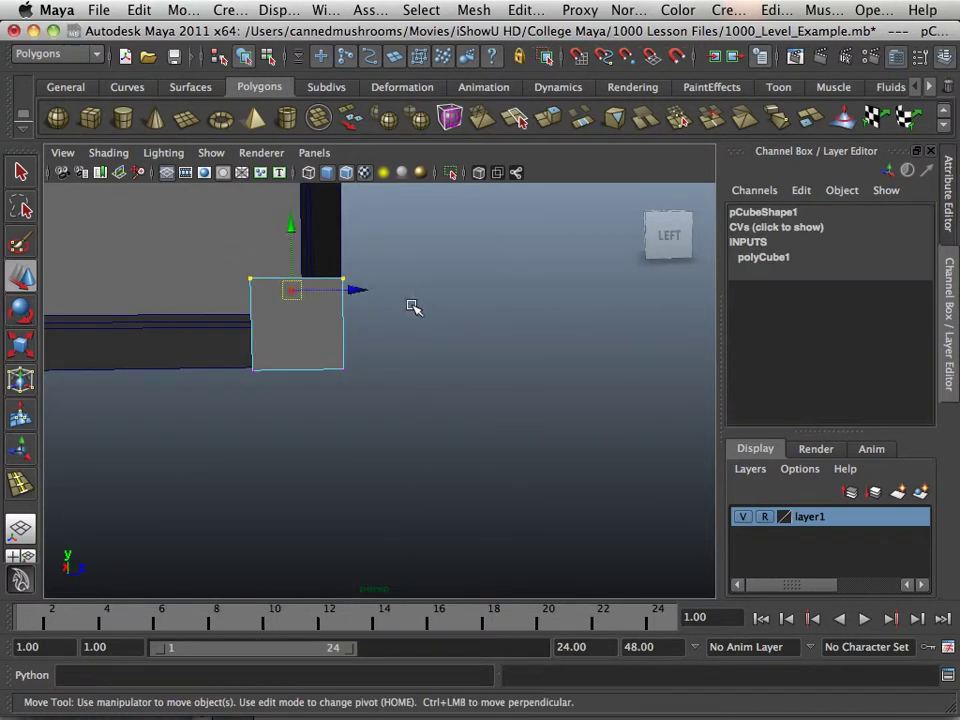
left_click_drag(414, 306, 418, 343, "alt")
left_click_drag(322, 290, 333, 262)
Insert three lengthwise edge loops at different heights around the raised bar with the Insert Edge Loop Tool.
left_click(473, 10)
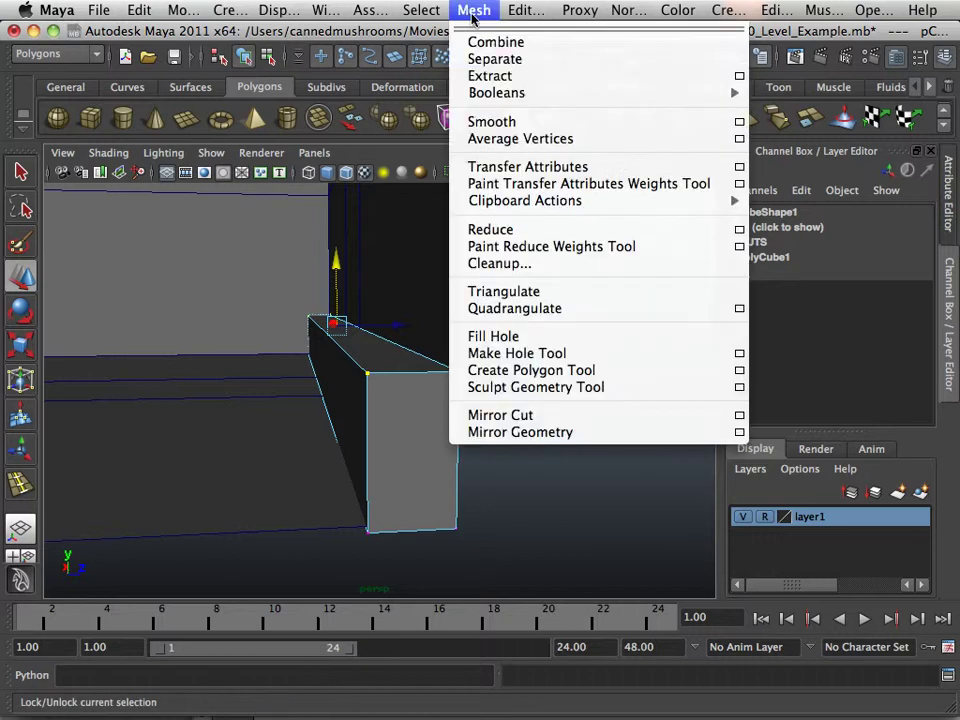
mouse_move(526, 10)
left_click(560, 165)
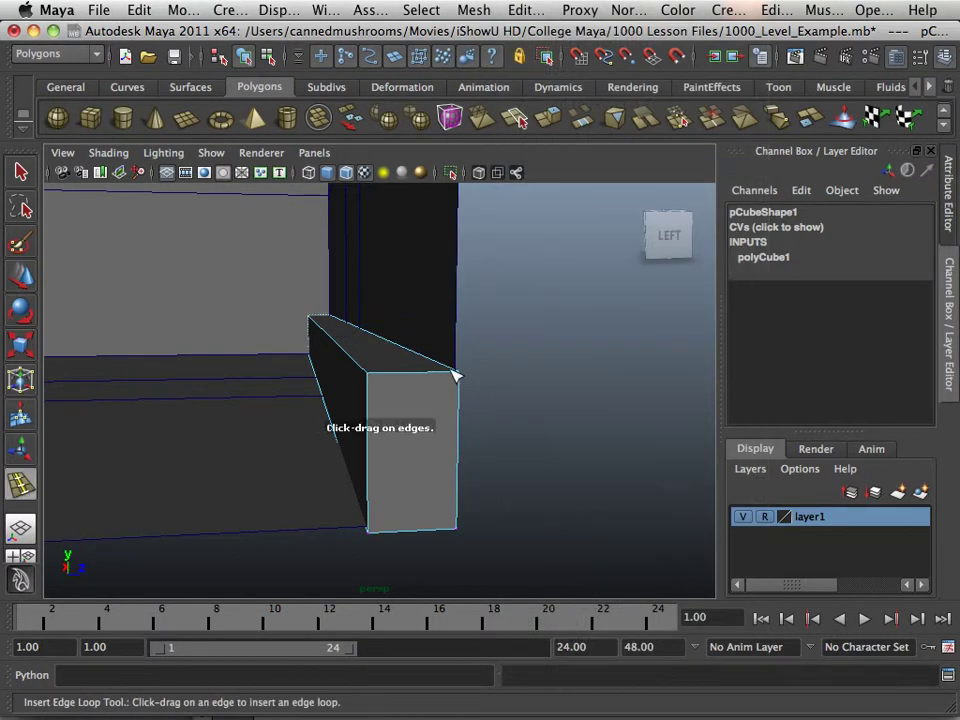
left_click_drag(368, 489, 371, 428)
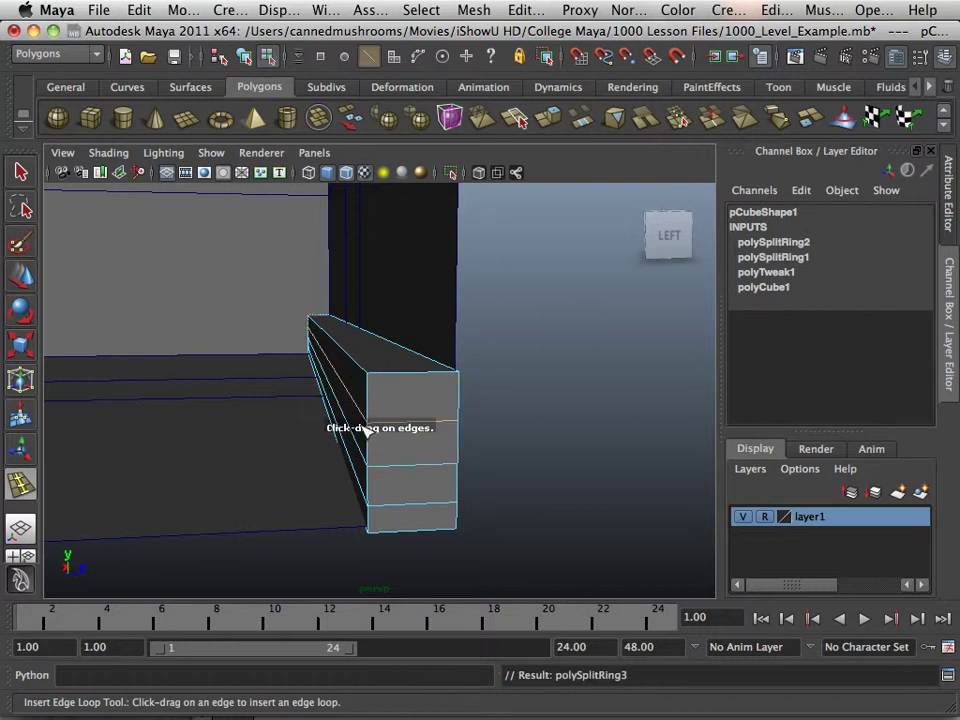
Move only the bar's top front edge along Z toward the wall, to about Z 40.77.
left_click(23, 280)
right_click_drag(343, 356, 338, 287)
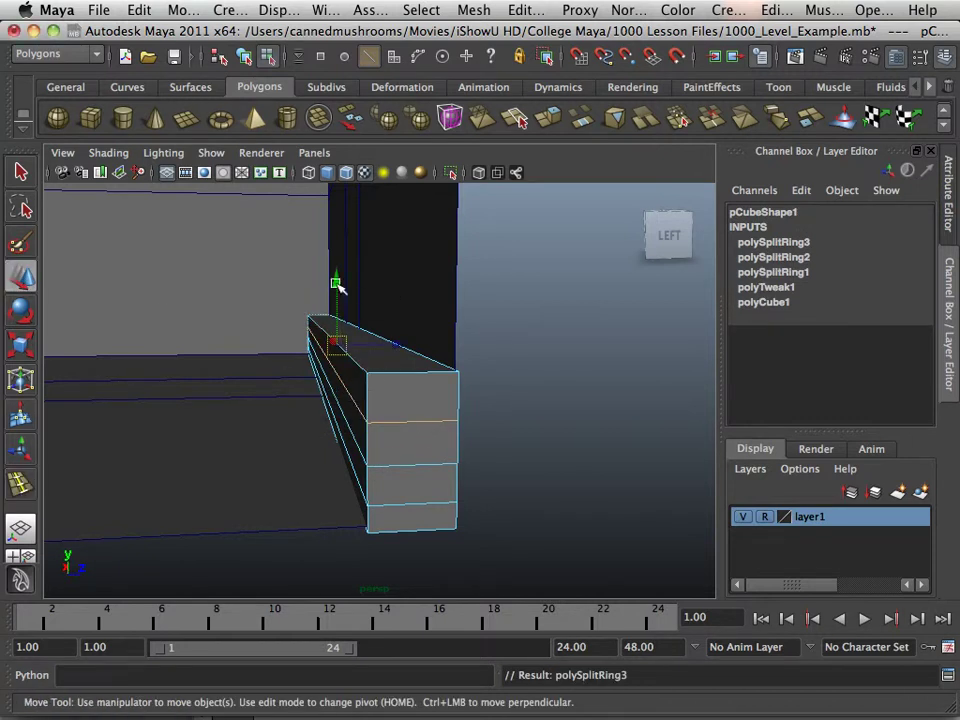
left_click_drag(347, 357, 410, 343)
key("z")
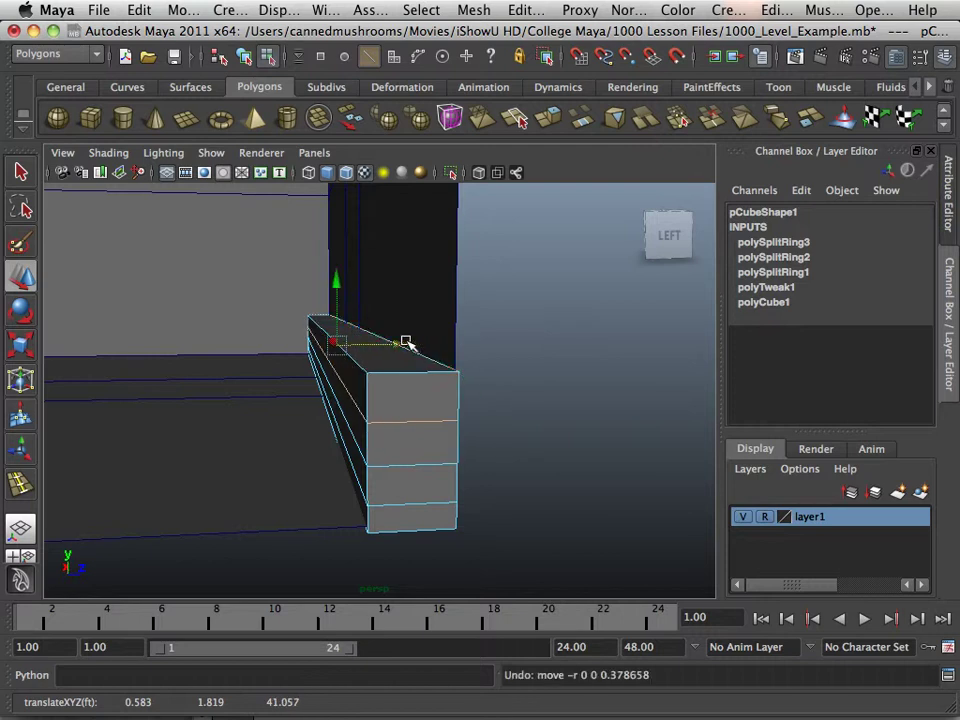
left_click(385, 327)
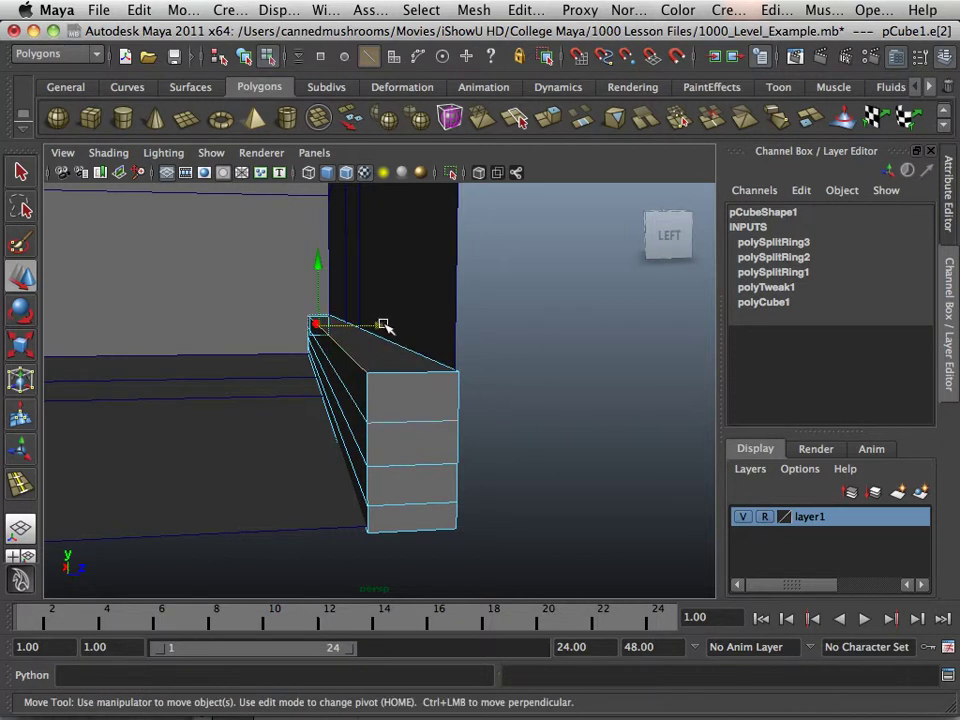
left_click_drag(385, 327, 405, 327)
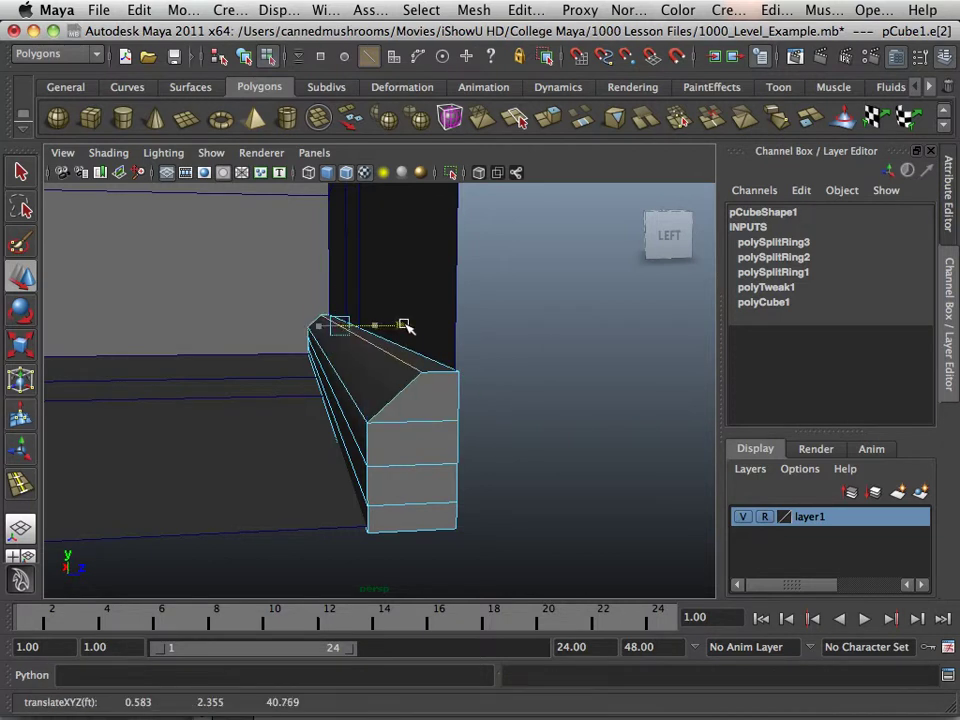
Move the uppermost loop's front edge back to about Z 40.77 and pull the lowest loop's front edge outward into the room.
left_click(351, 400)
left_click_drag(388, 347, 408, 347)
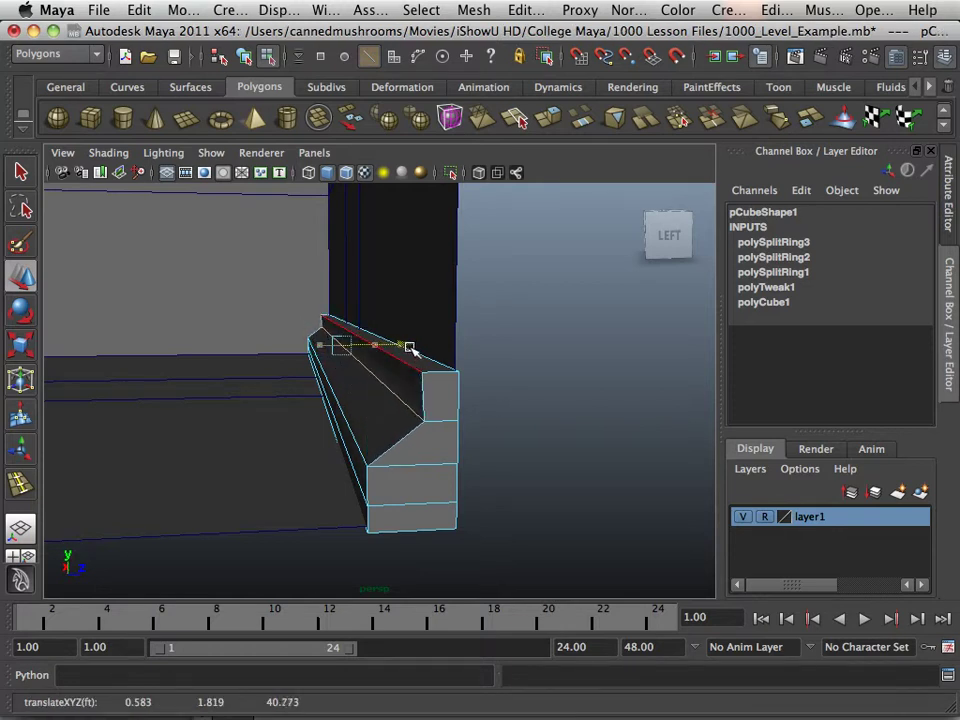
left_click(357, 480)
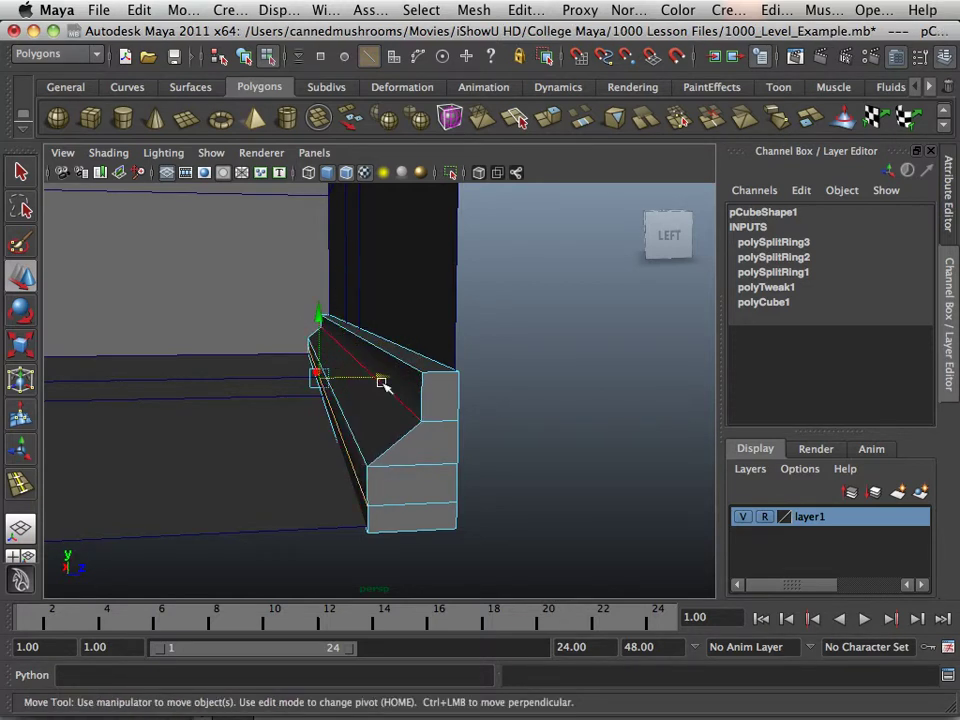
left_click_drag(383, 380, 392, 482)
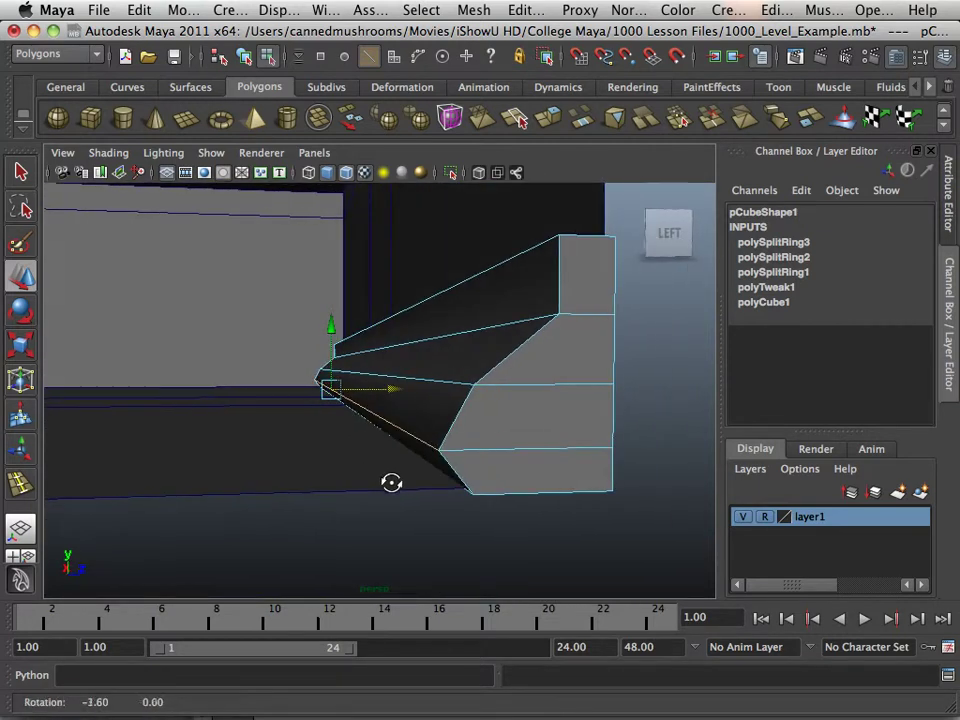
Bevel the lowest loop's front edge and its adjoining end edge with a width of 0.5 and 3 segments.
left_click(475, 12)
mouse_move(505, 9)
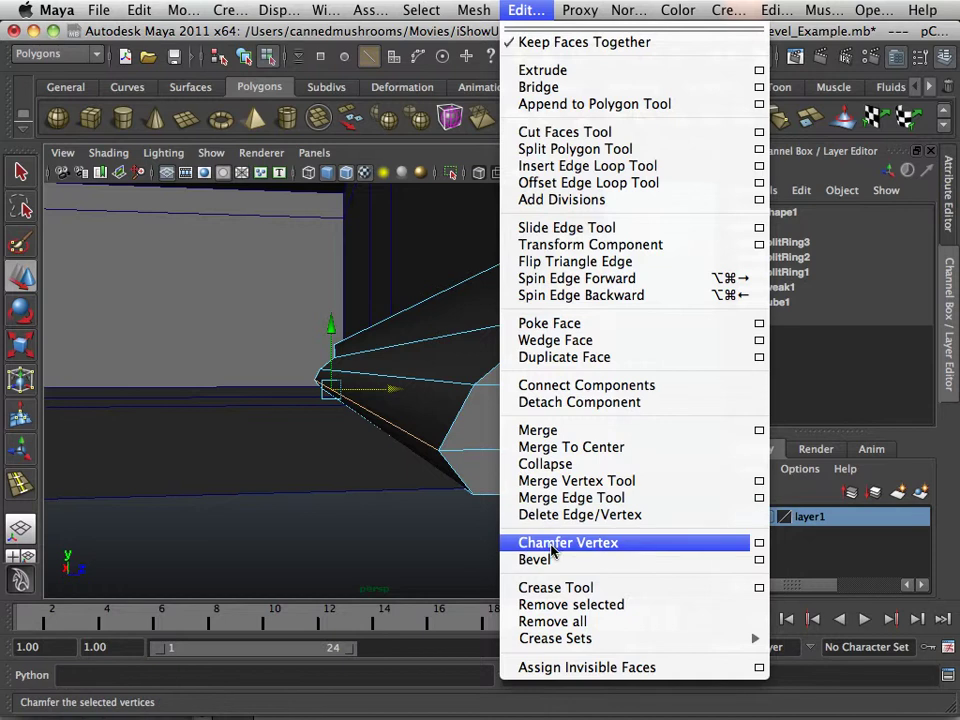
left_click(466, 452)
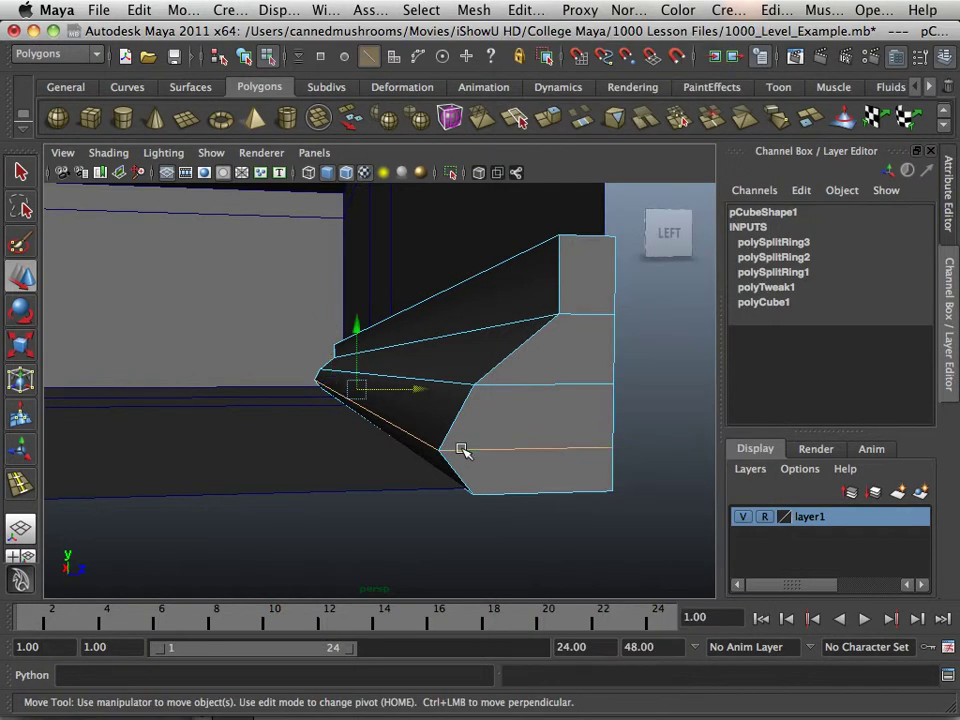
left_click(522, 10)
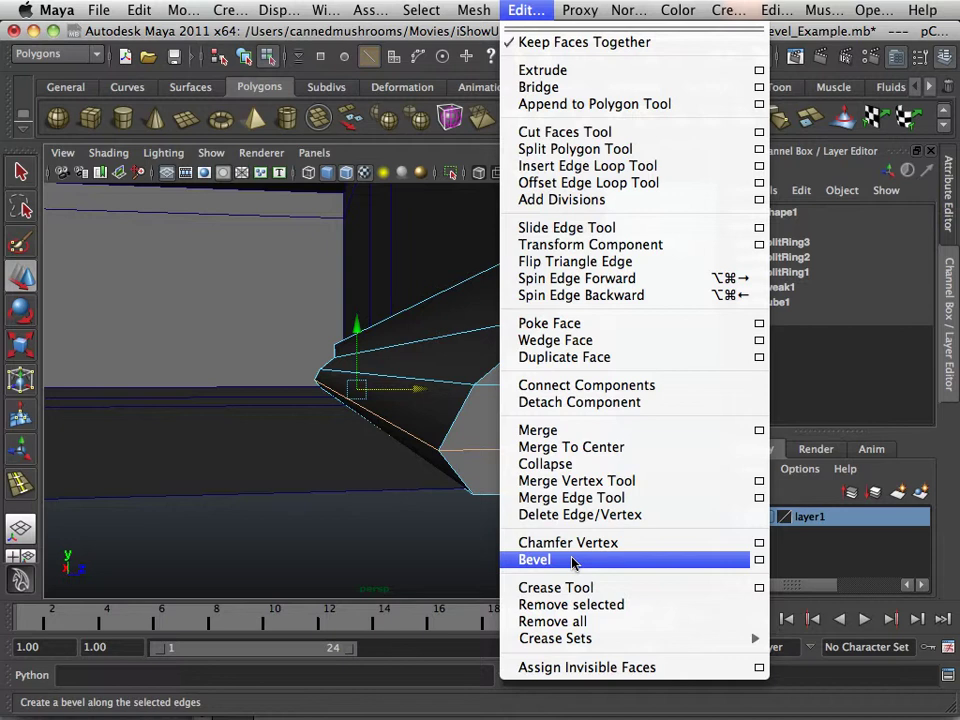
left_click(757, 562)
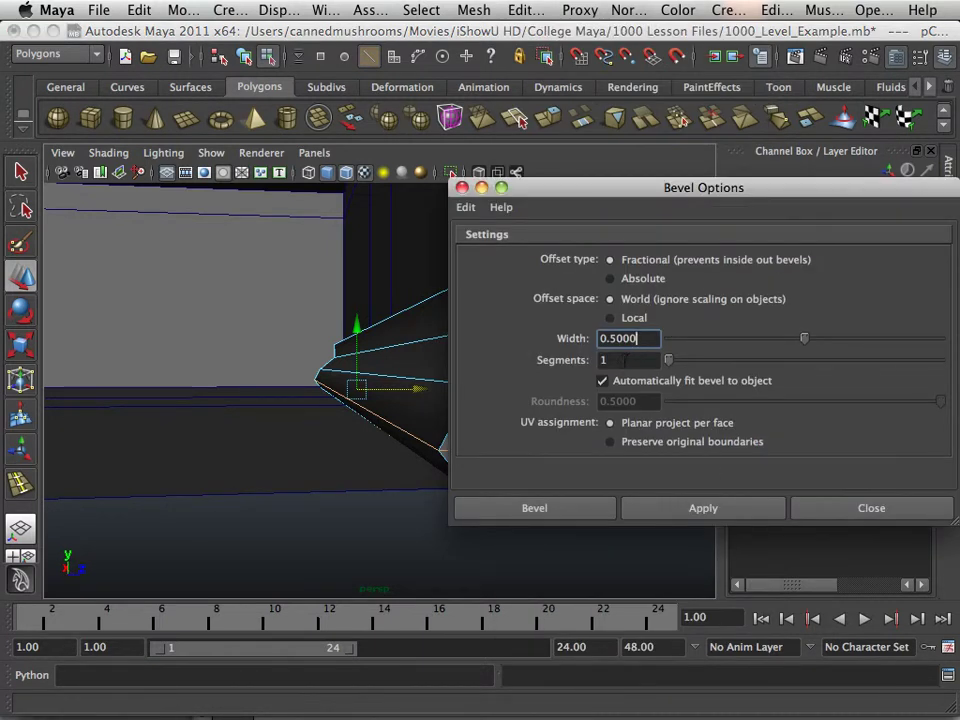
key("Tab")
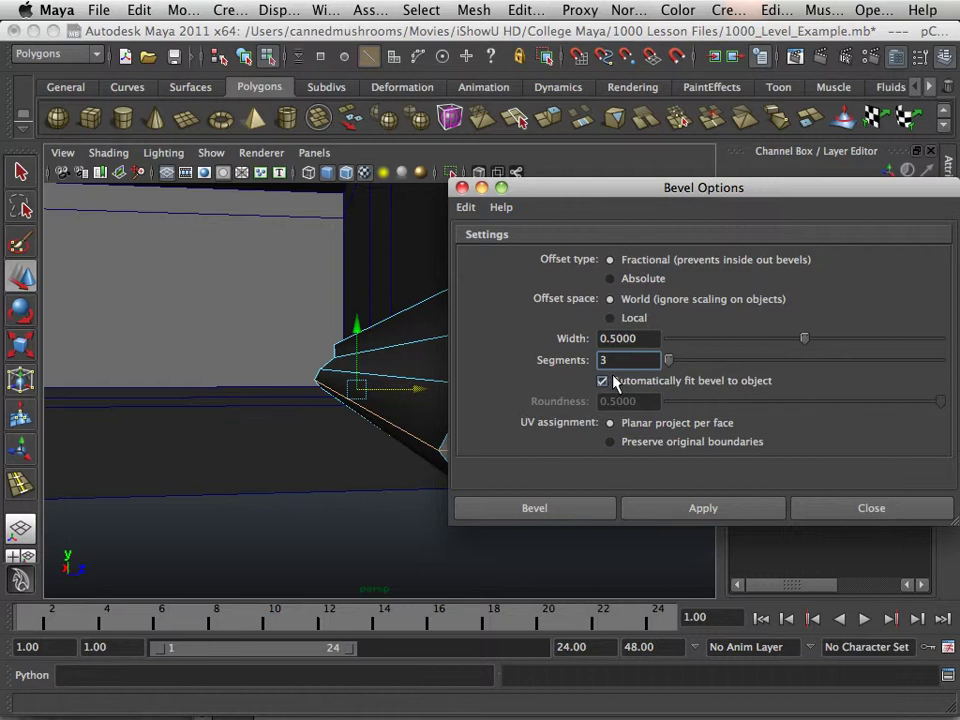
left_click(650, 509)
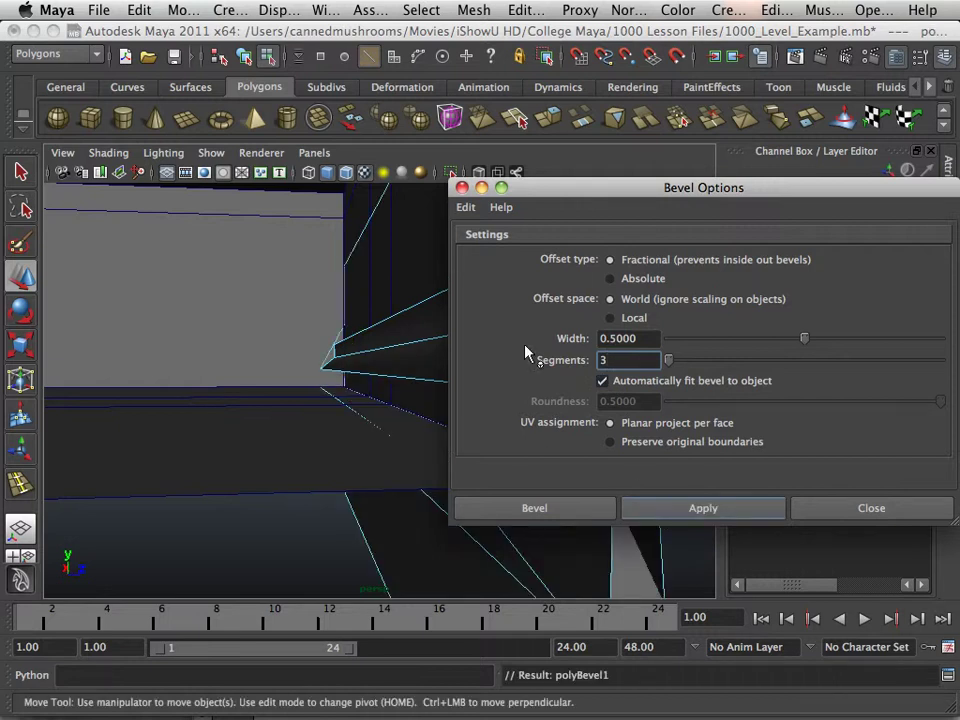
left_click_drag(535, 187, 956, 379)
scroll(523, 354, "down", 10)
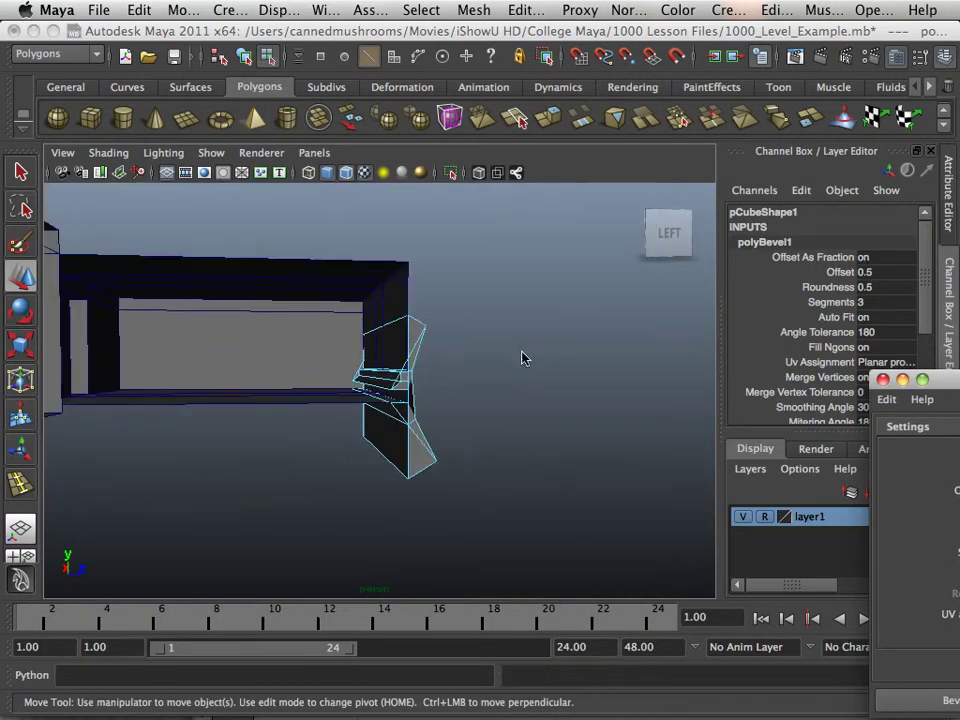
scroll(519, 354, "up", 5)
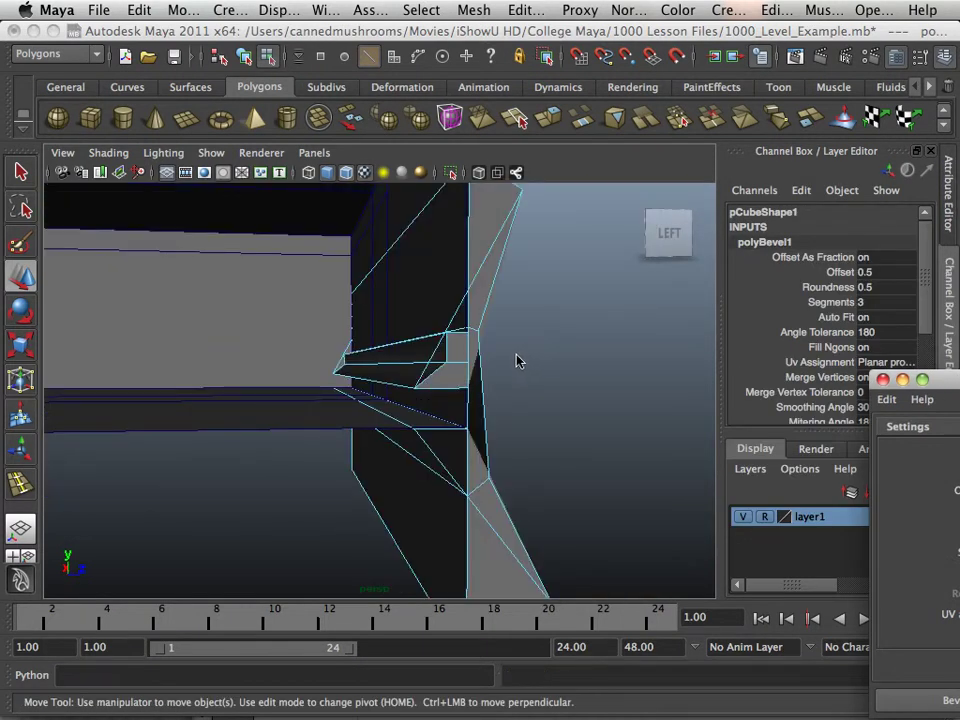
Undo the bevel on the trim's lowest loop and close the Bevel Options.
left_click(139, 10)
left_click(149, 45)
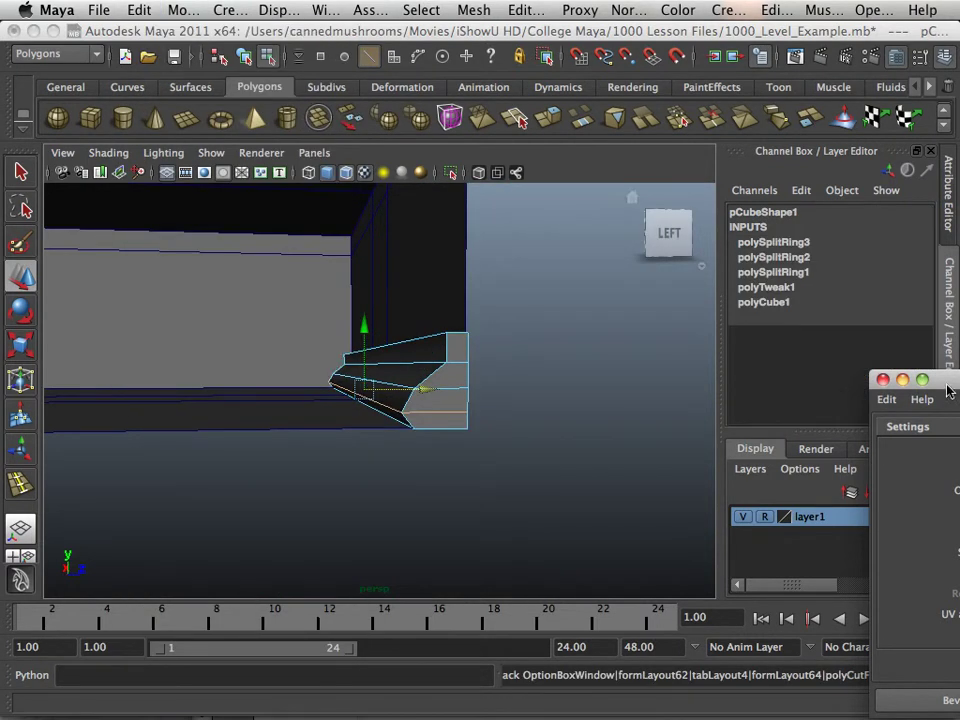
left_click_drag(920, 381, 562, 291)
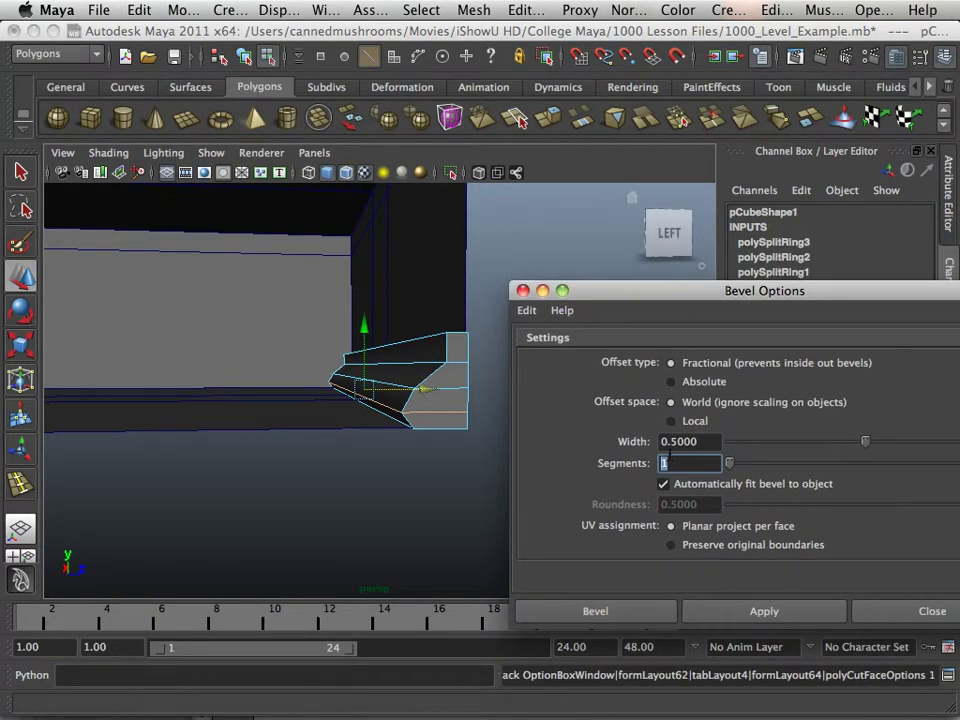
left_click(520, 291)
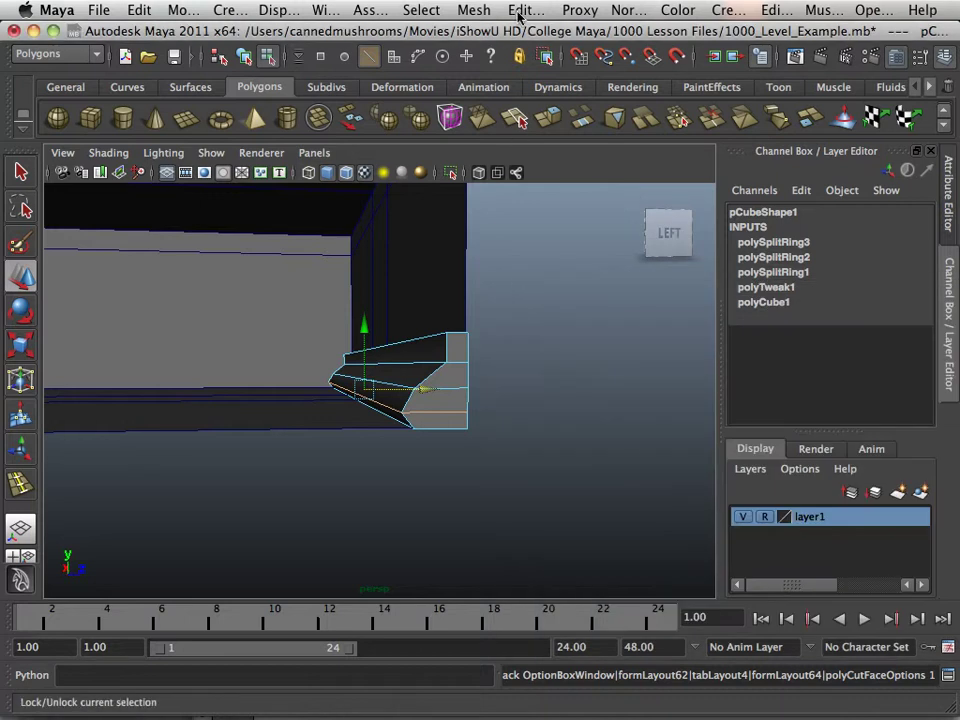
Insert two lengthwise edge loops on the trim, one just above and one just below the protruding lowest loop.
left_click(474, 10)
mouse_move(524, 10)
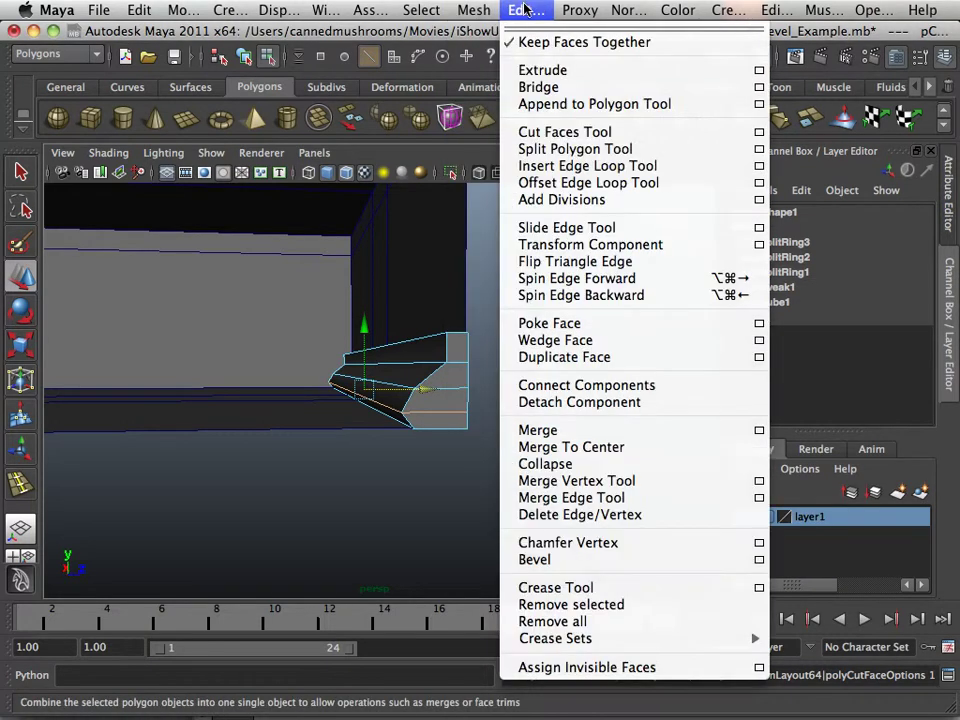
left_click(587, 166)
right_click_drag(519, 315, 517, 451, "alt")
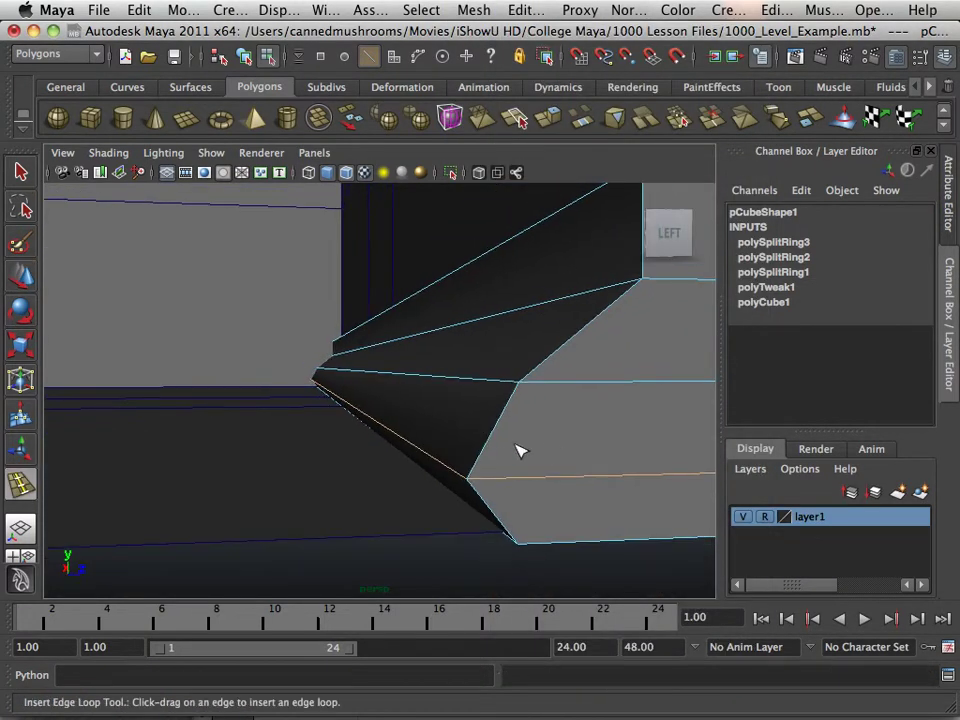
left_click_drag(487, 452, 486, 451)
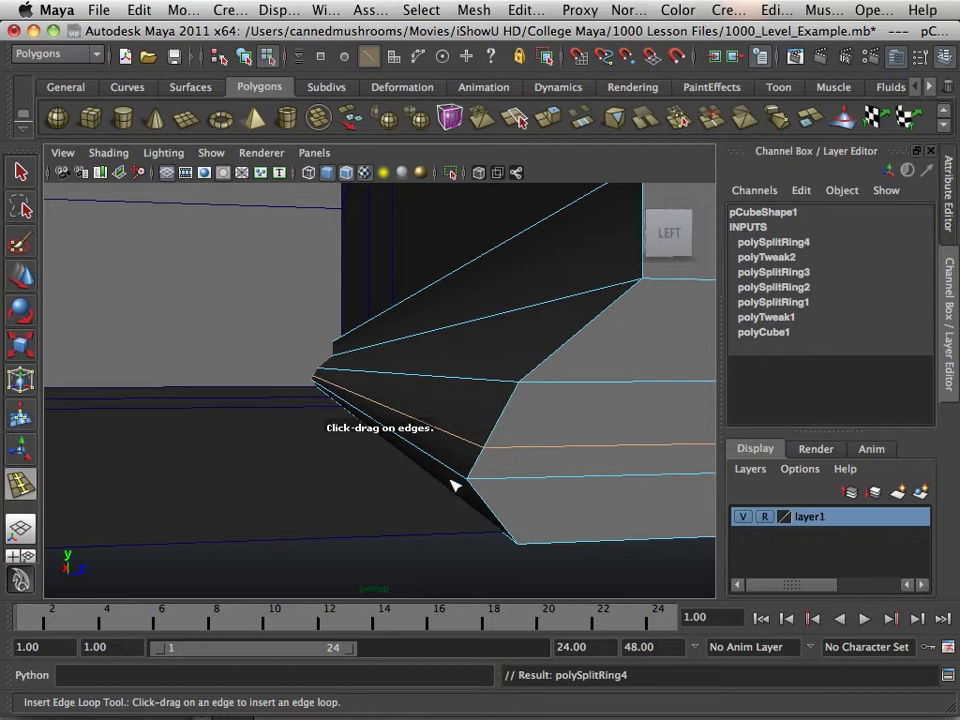
left_click_drag(489, 511, 489, 510)
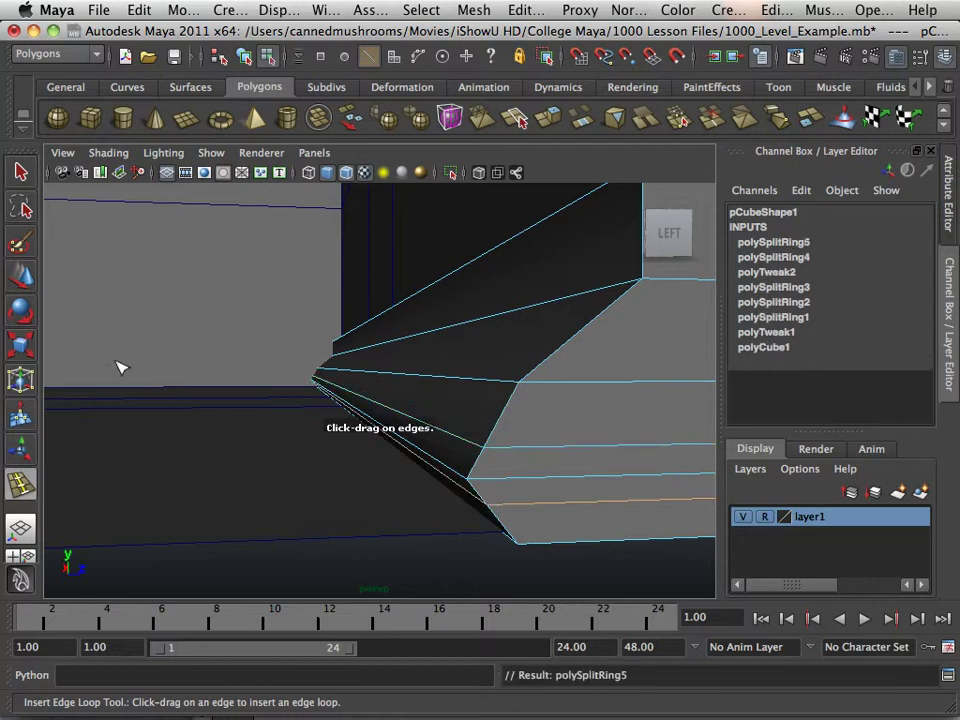
Move the front edge between the two new loops inward toward the wall to form a groove along the trim.
key("w")
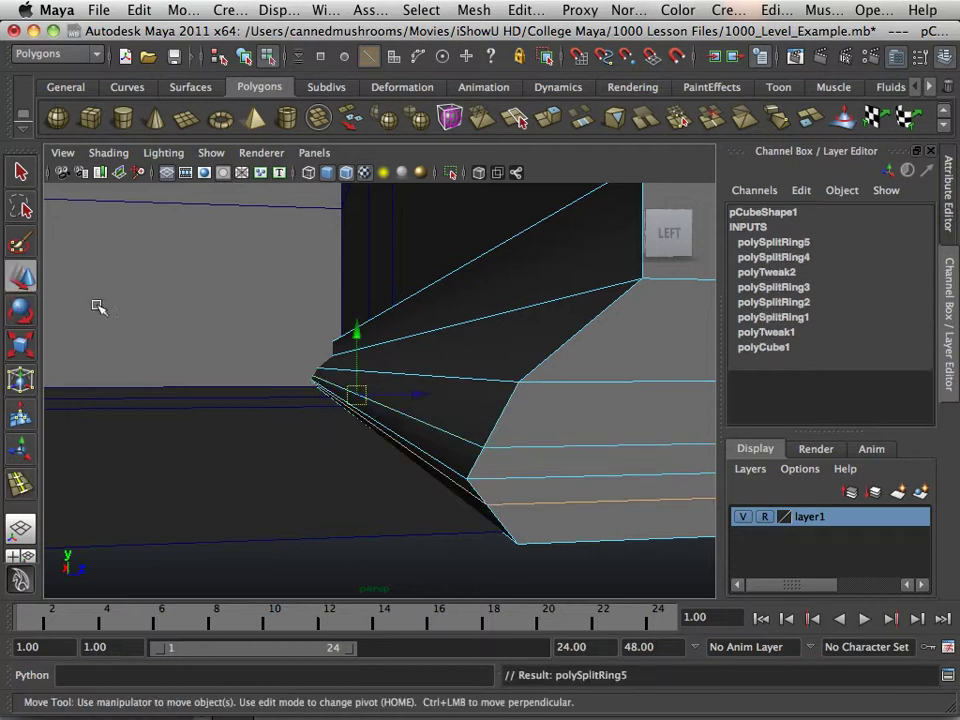
left_click(441, 463)
middle_click_drag(385, 388, 401, 390)
scroll(388, 381, "down", 10)
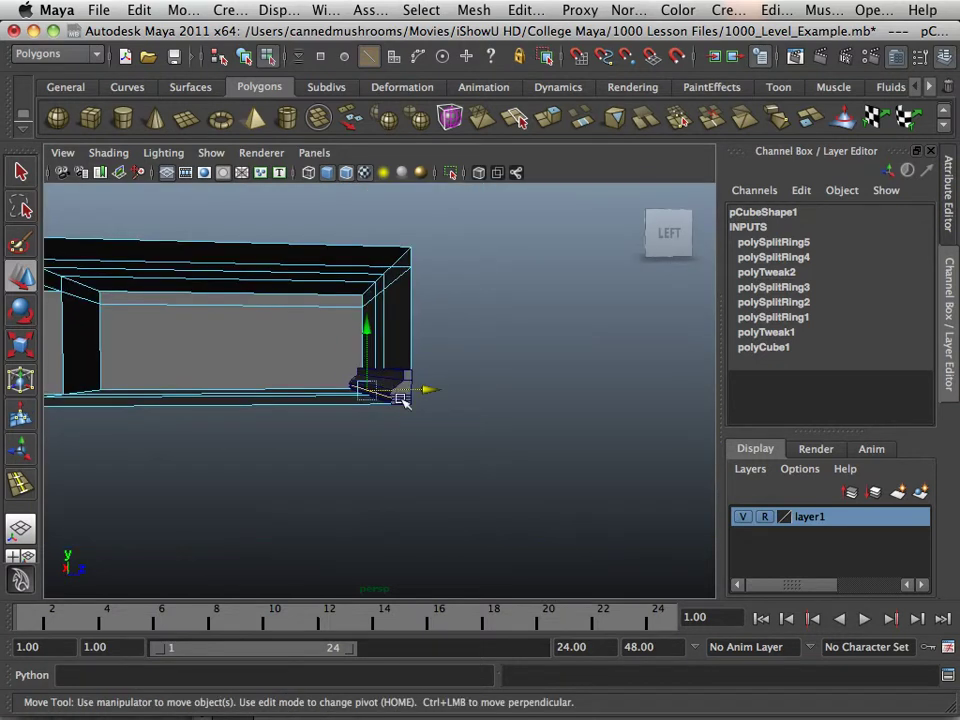
Select the whole trim in object mode and move it along Z to about 40.37, inside the back wall.
left_click_drag(453, 427, 469, 433, "alt")
right_click_drag(469, 433, 706, 475, "alt")
right_click_drag(634, 343, 676, 321)
left_click(568, 387)
left_click_drag(568, 387, 339, 339, "alt")
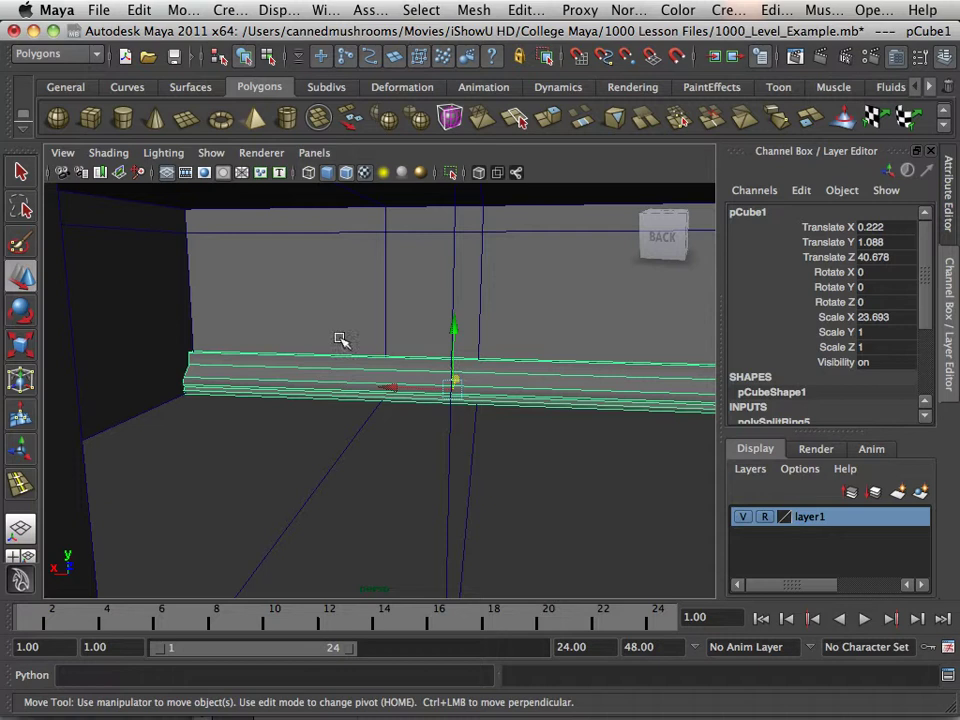
right_click_drag(339, 339, 401, 421, "alt")
left_click(354, 394)
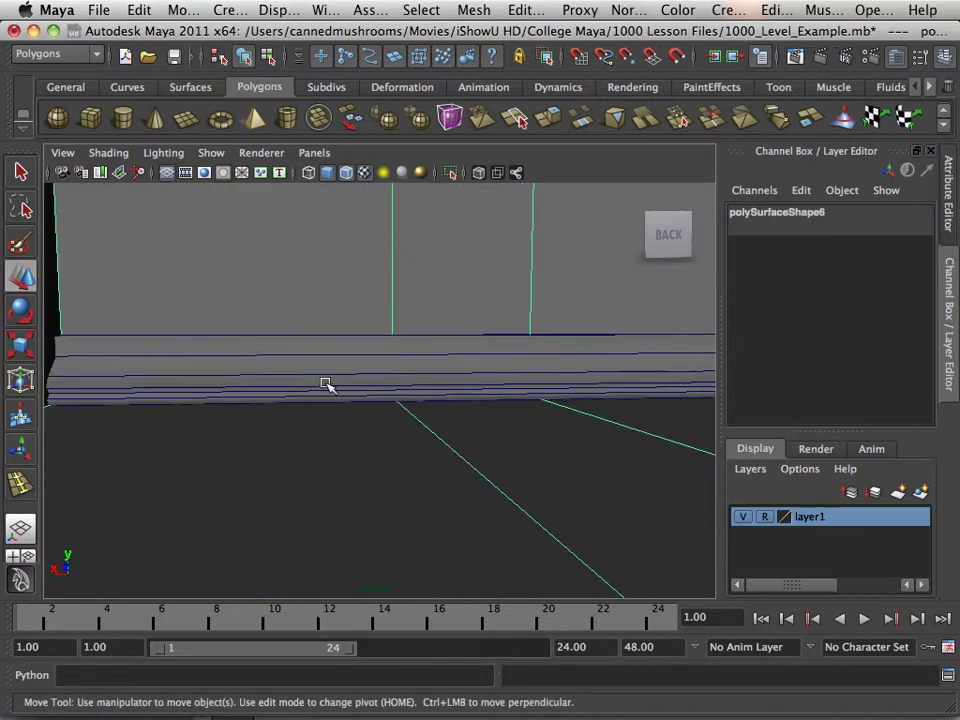
left_click_drag(328, 384, 317, 413, "alt")
left_click(387, 416)
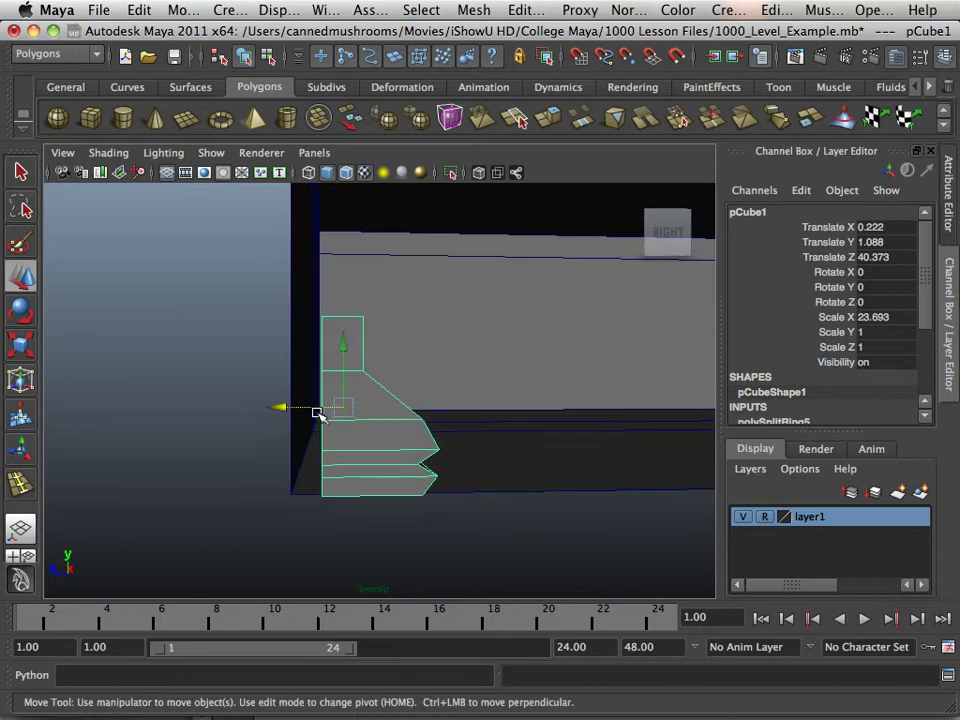
Try to move the vertices on the trim's back side along Z.
right_click_drag(330, 424, 251, 366)
left_click_drag(206, 291, 349, 585)
left_click_drag(311, 392, 566, 403)
key("ctrl+z")
In the top view, select only the trim's back row of vertices and move it slightly along Z toward the back wall.
key("space")
key("space")
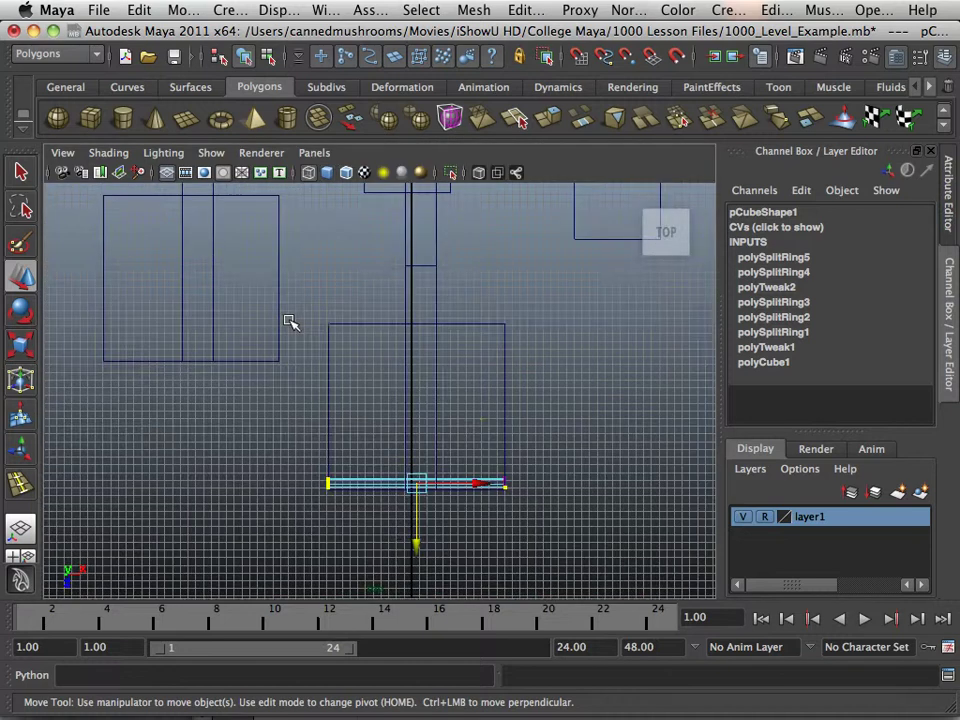
middle_click_drag(291, 321, 289, 244, "alt")
right_click_drag(289, 244, 428, 414, "alt")
middle_click_drag(428, 414, 330, 396, "alt")
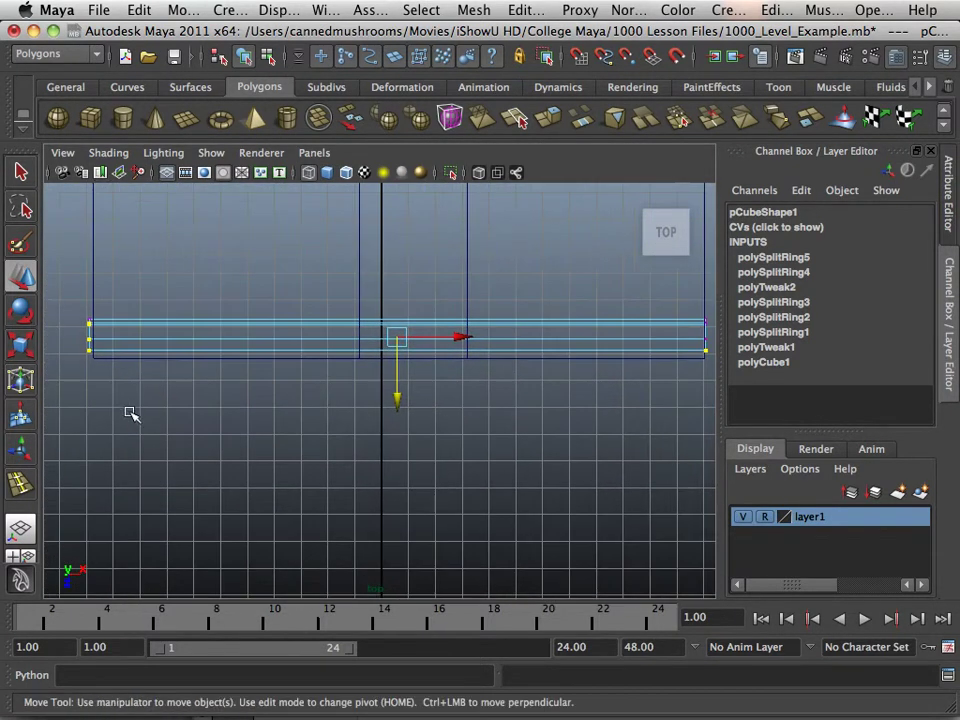
left_click_drag(663, 381, 718, 357)
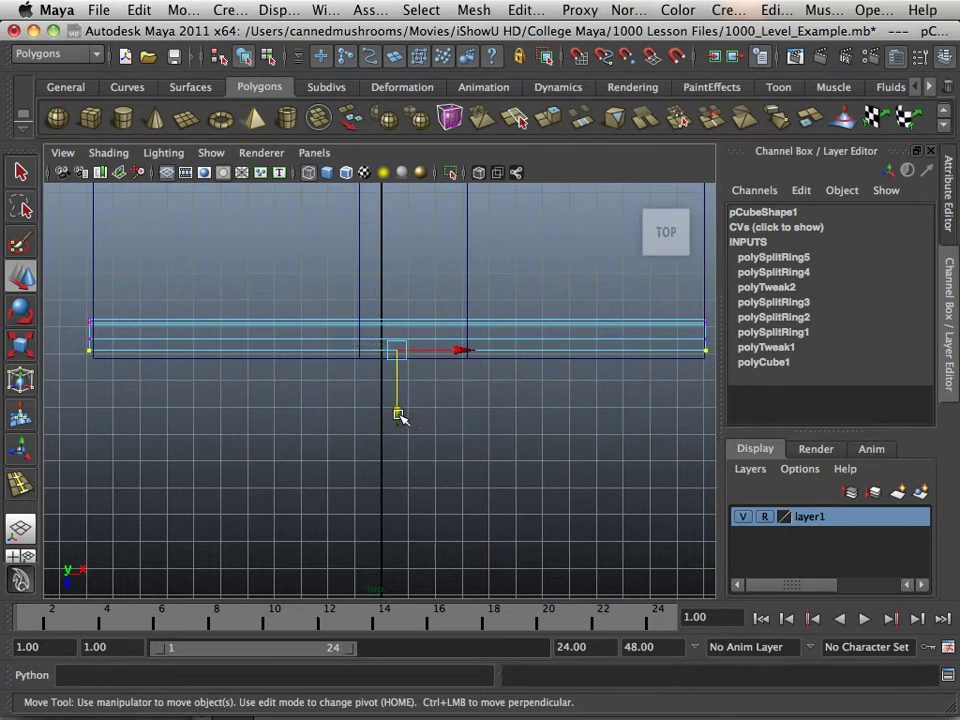
left_click_drag(399, 417, 401, 424)
key("space")
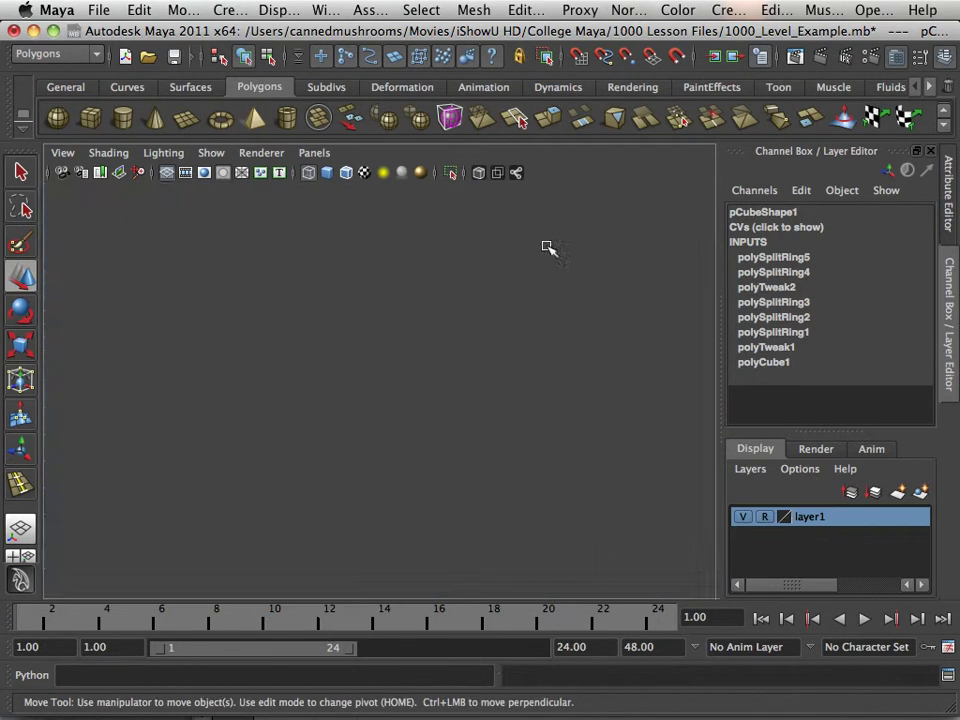
key("space")
left_click_drag(574, 332, 573, 360, "alt")
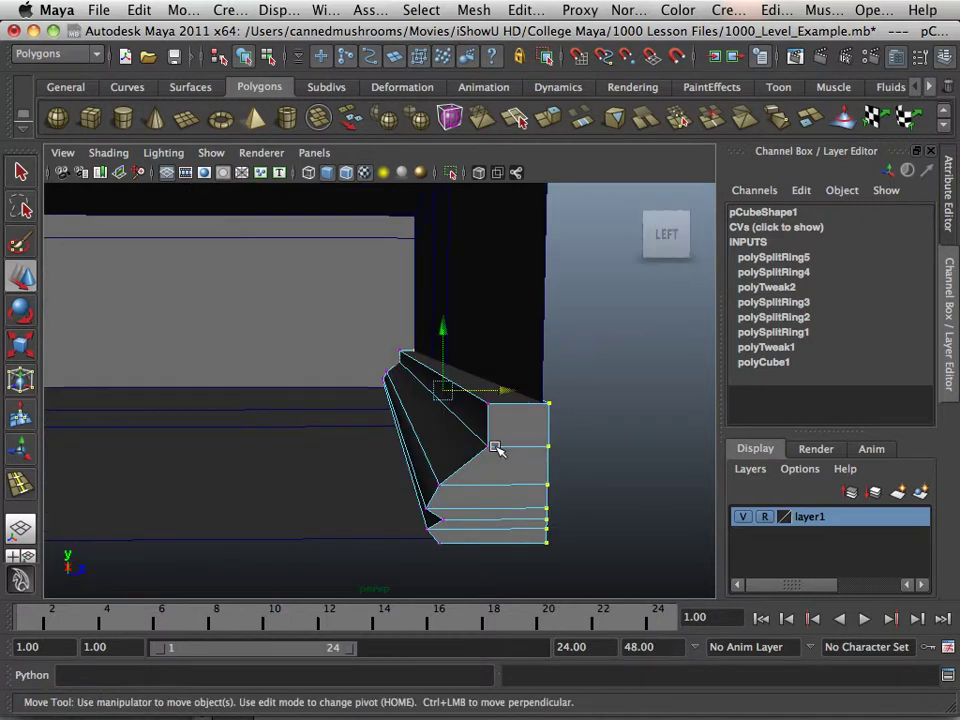
Return to object mode, duplicate the whole trim and move the copy along Z into the room, to about 32.7.
right_click_drag(493, 345, 579, 322)
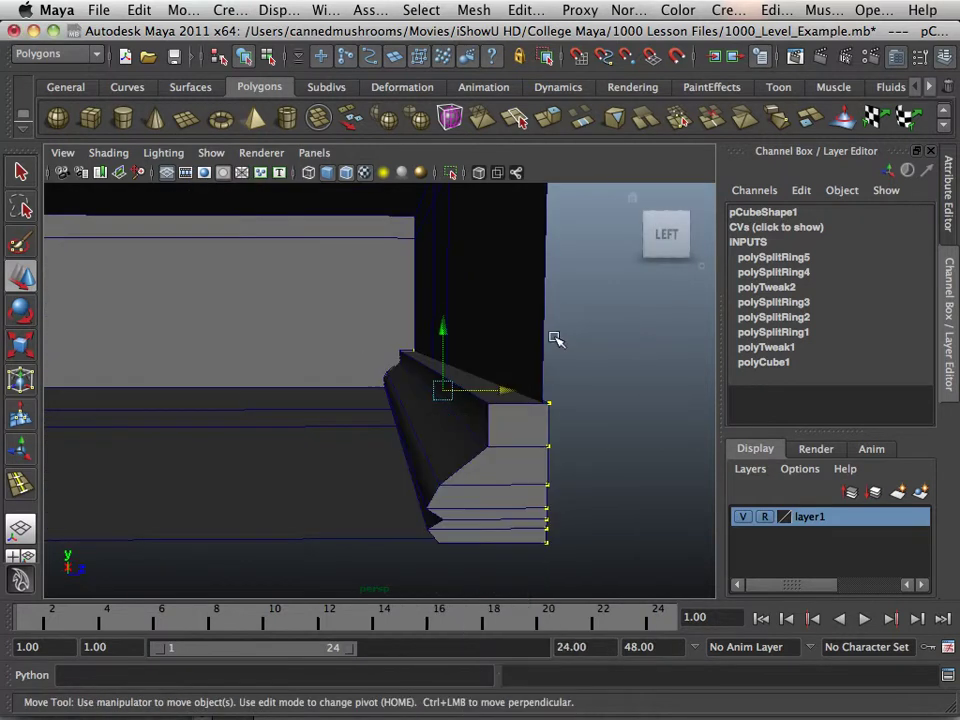
left_click(485, 450)
left_click_drag(491, 448, 229, 370, "alt")
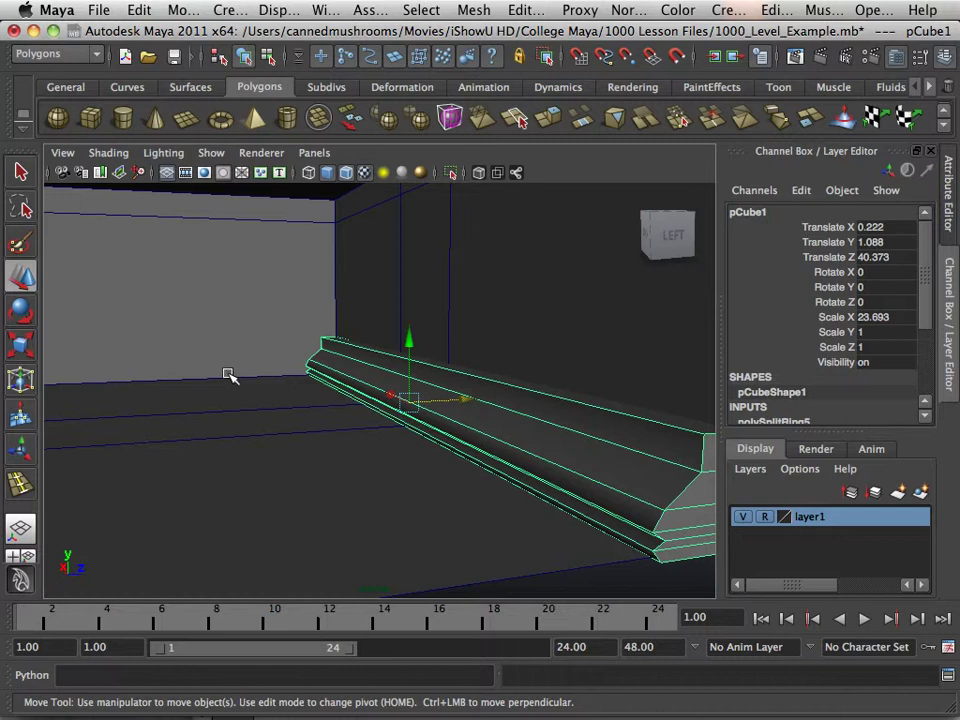
scroll(204, 399, "down", 3)
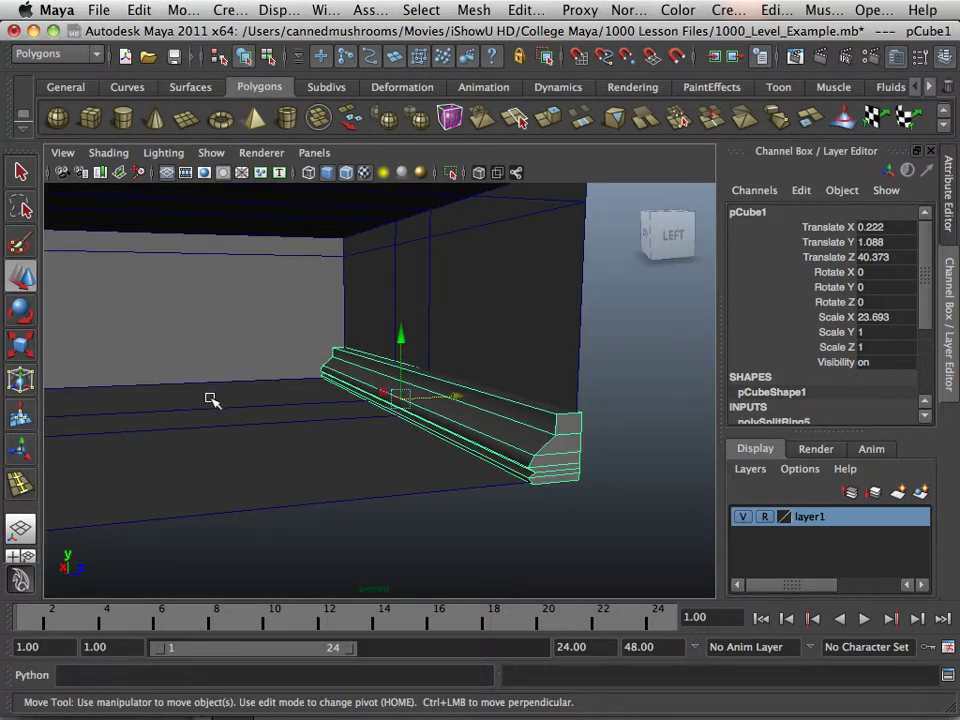
left_click_drag(220, 432, 480, 478, "alt")
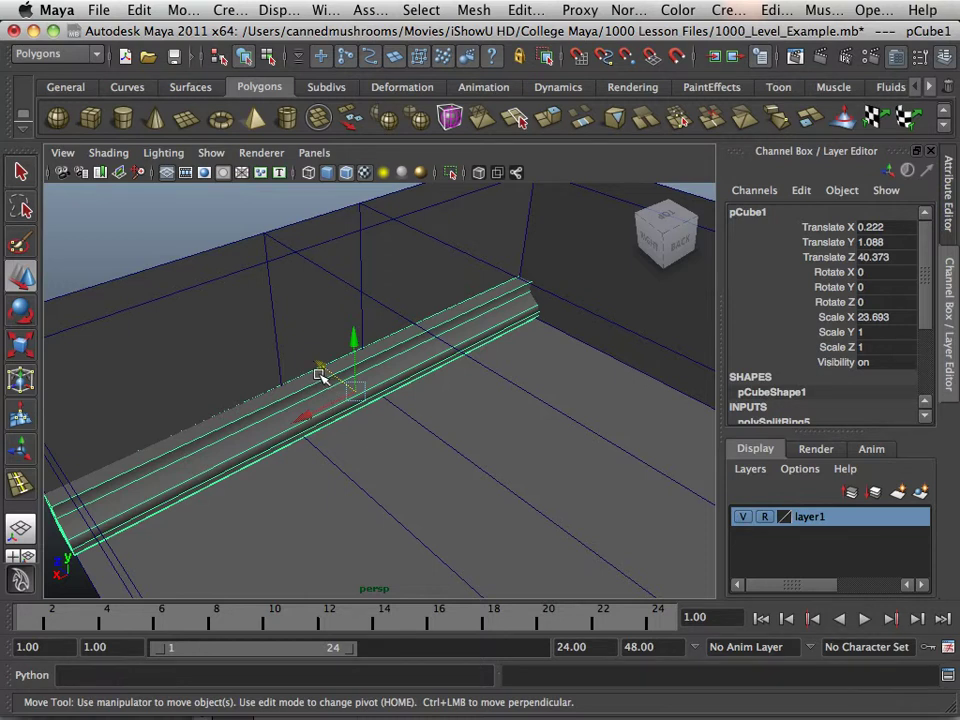
key("ctrl+d")
left_click_drag(322, 366, 321, 476)
right_click_drag(321, 476, 307, 461, "alt")
mouse_move(307, 461)
left_mouse_down("alt")
mouse_move(317, 439)
mouse_move(307, 449)
left_mouse_up("alt")
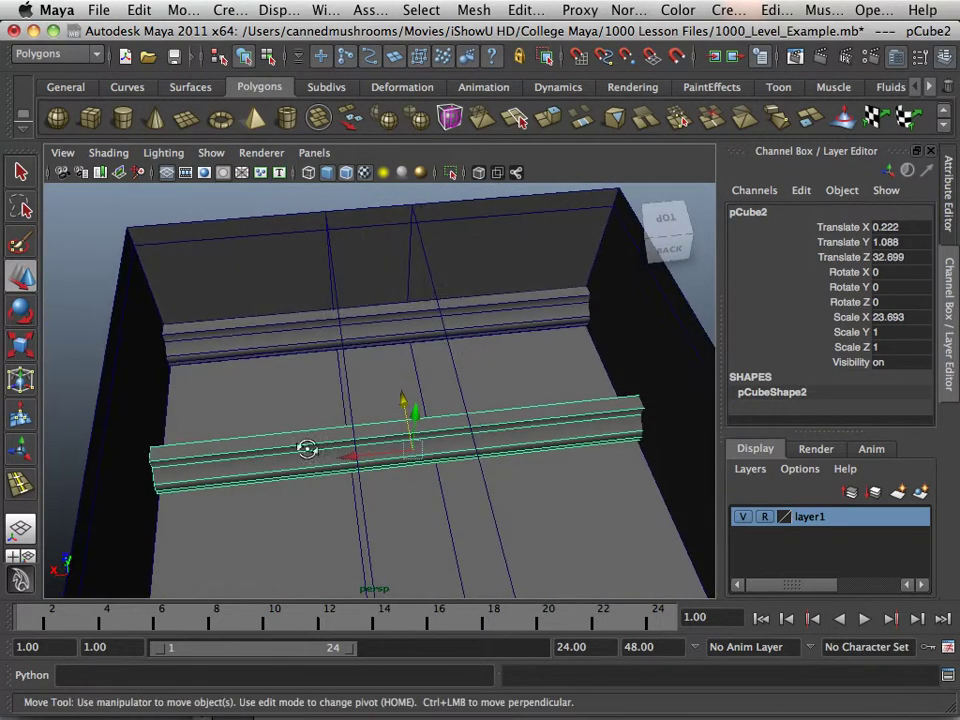
Set the copied trim's Rotate Y to 90 and move it along X to about 11.52, against the side wall.
double_click(918, 318)
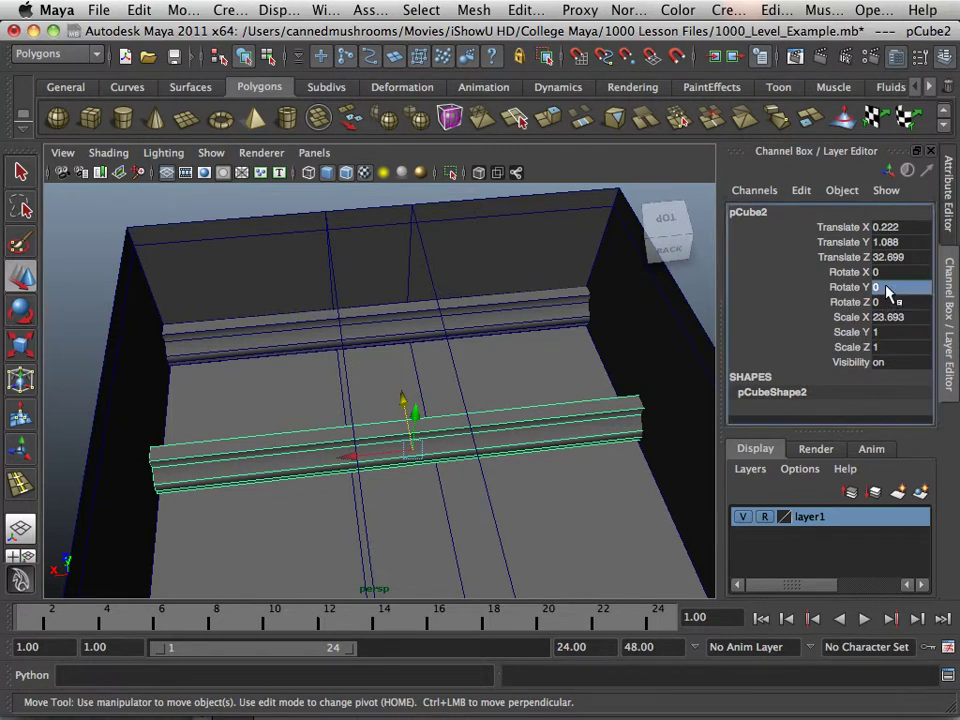
double_click(888, 288)
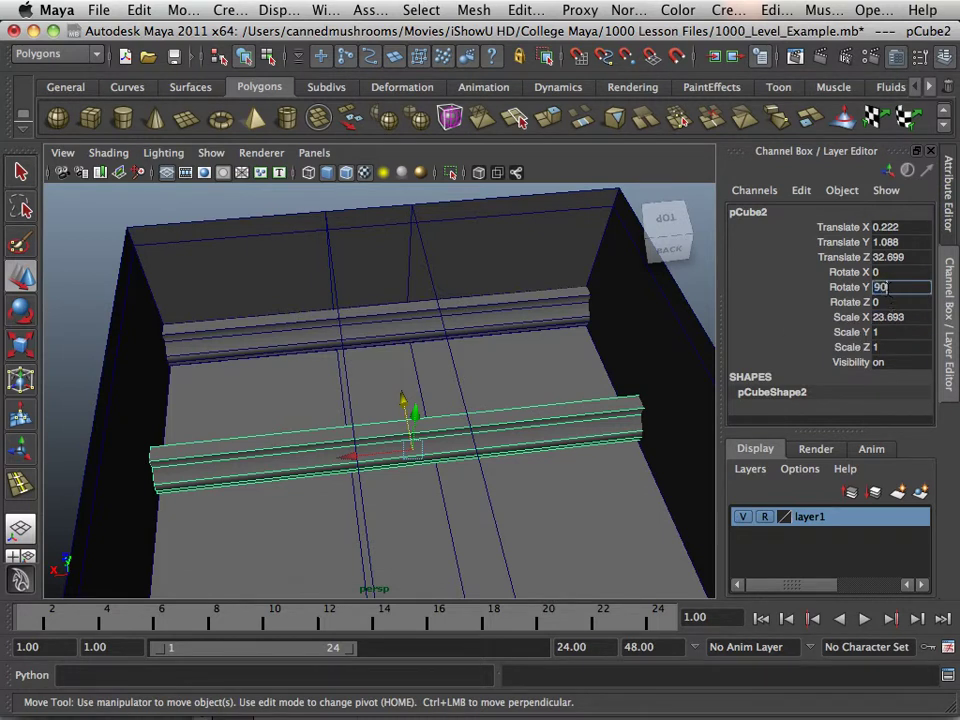
key("Return")
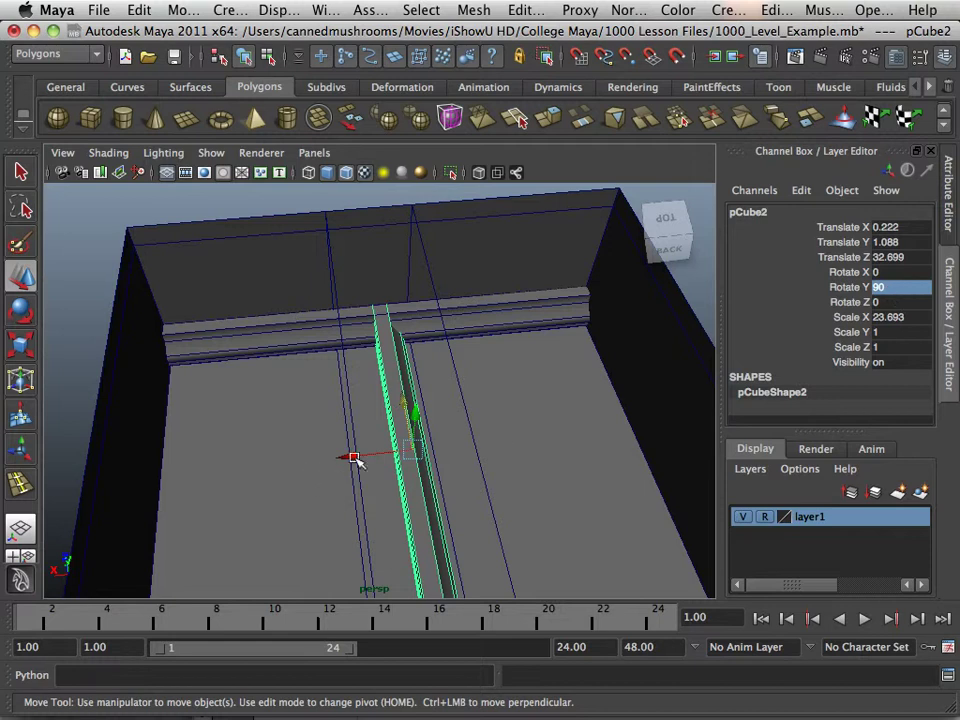
left_click_drag(357, 461, 104, 446)
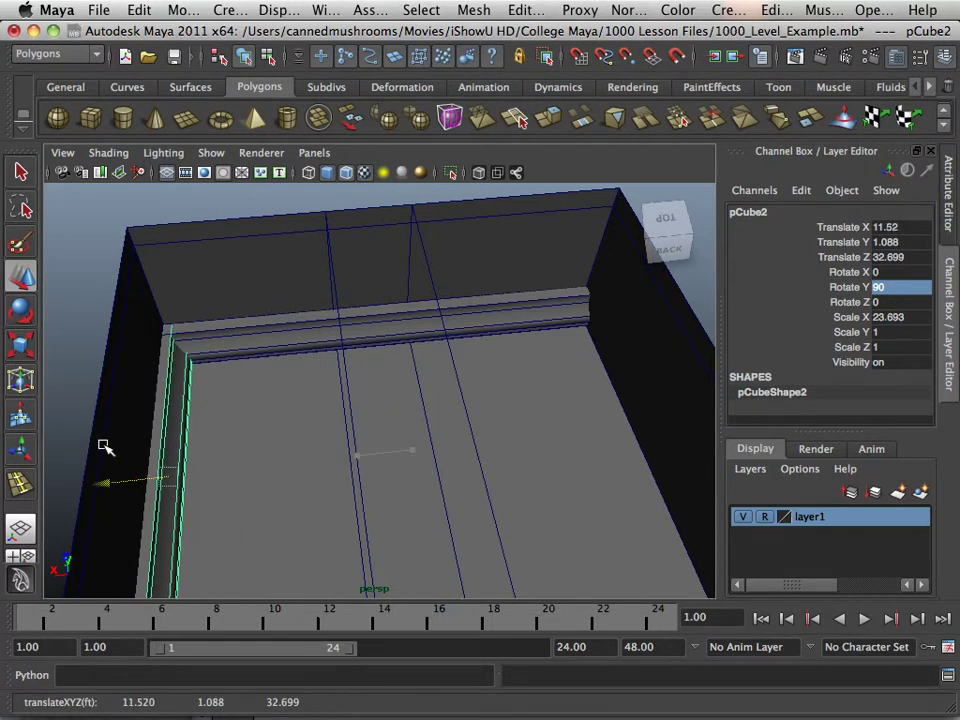
Scale the side trim lengthwise to about 26.4 and move it along Z to about 30.57 to span the side wall.
middle_click_drag(176, 476, 309, 328, "alt")
left_click_drag(309, 328, 152, 372, "alt")
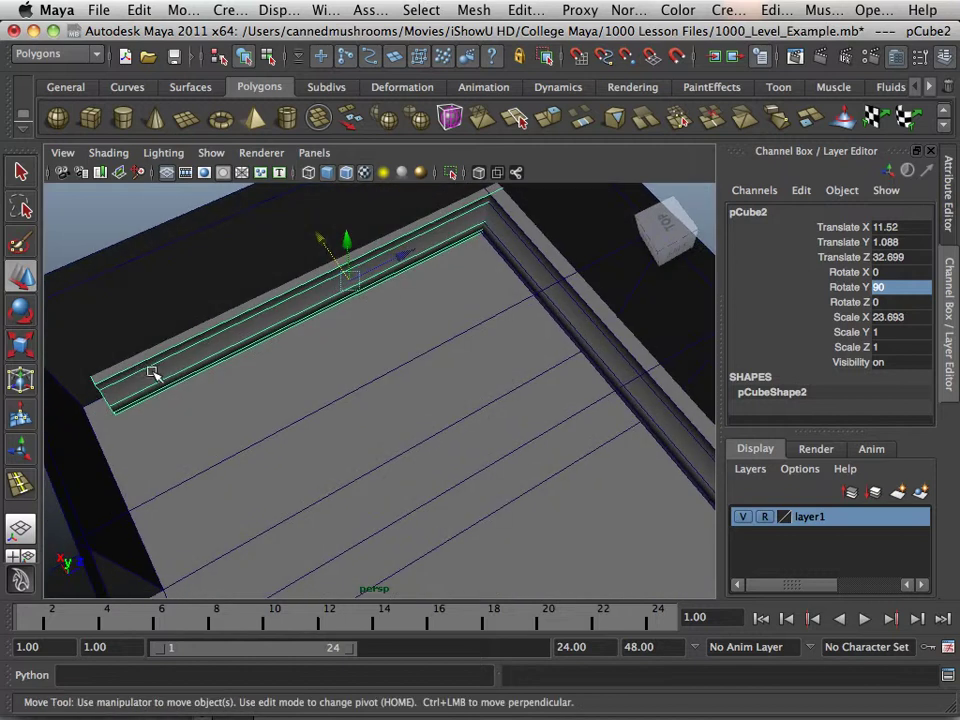
left_click(21, 343)
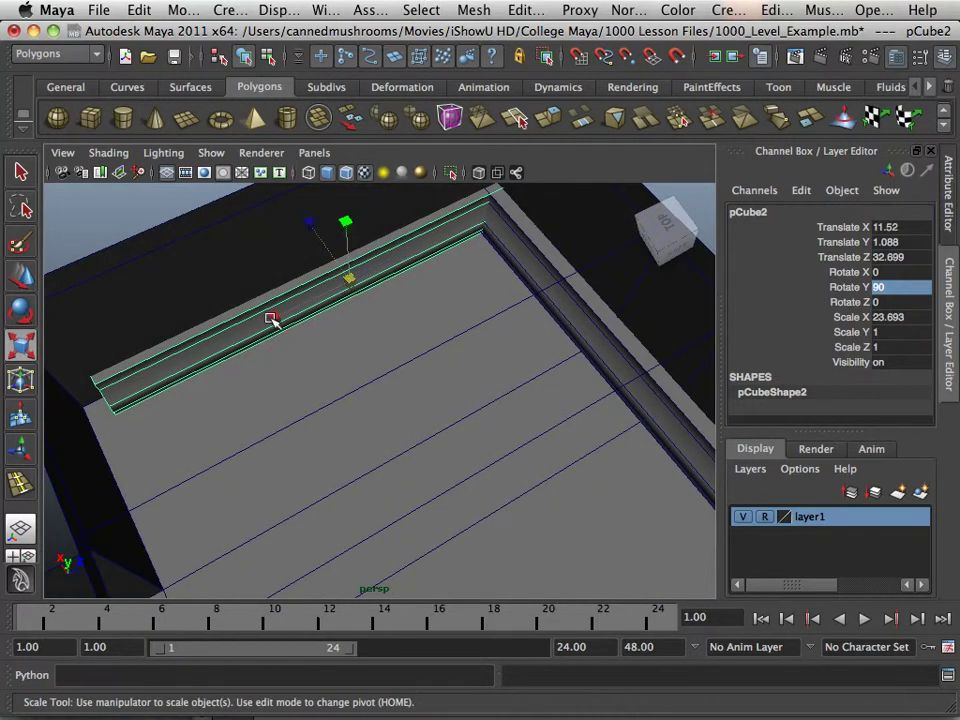
left_click_drag(273, 320, 69, 356)
middle_click_drag(69, 356, 188, 368, "alt")
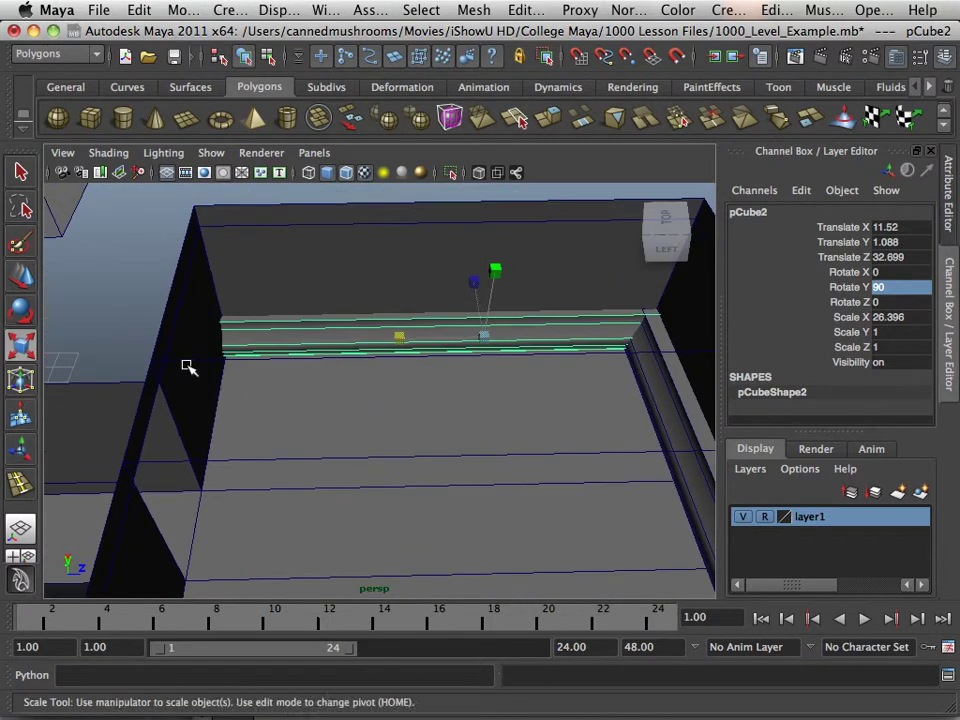
left_click(17, 279)
left_click_drag(564, 349, 514, 343)
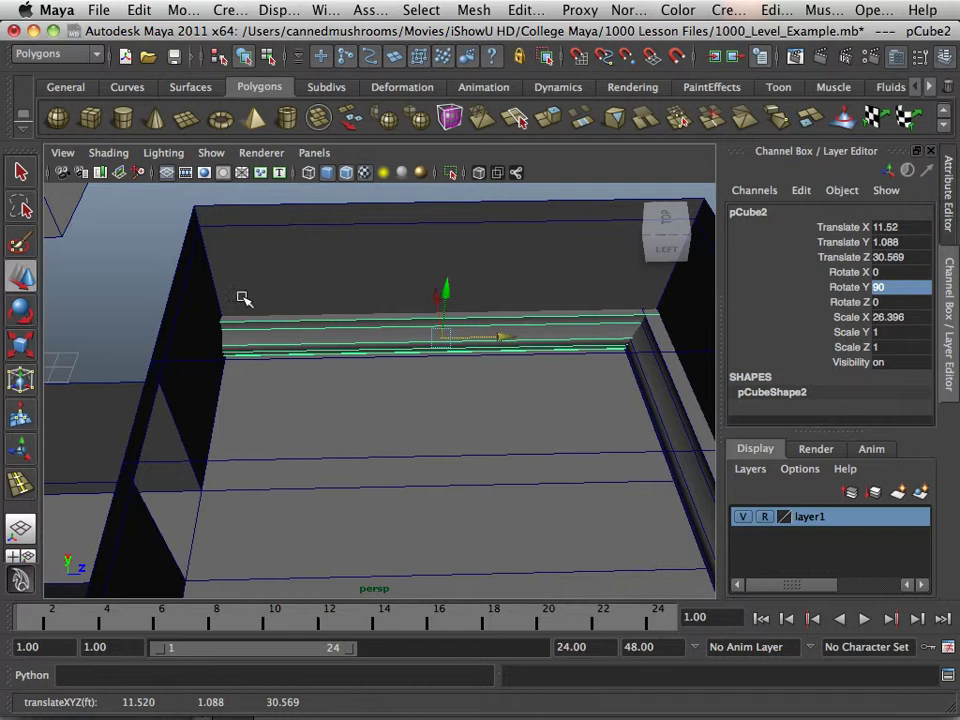
Shorten the side trim to a Scale X of about 23.44 and move it along X to about 11.18.
left_click(22, 343)
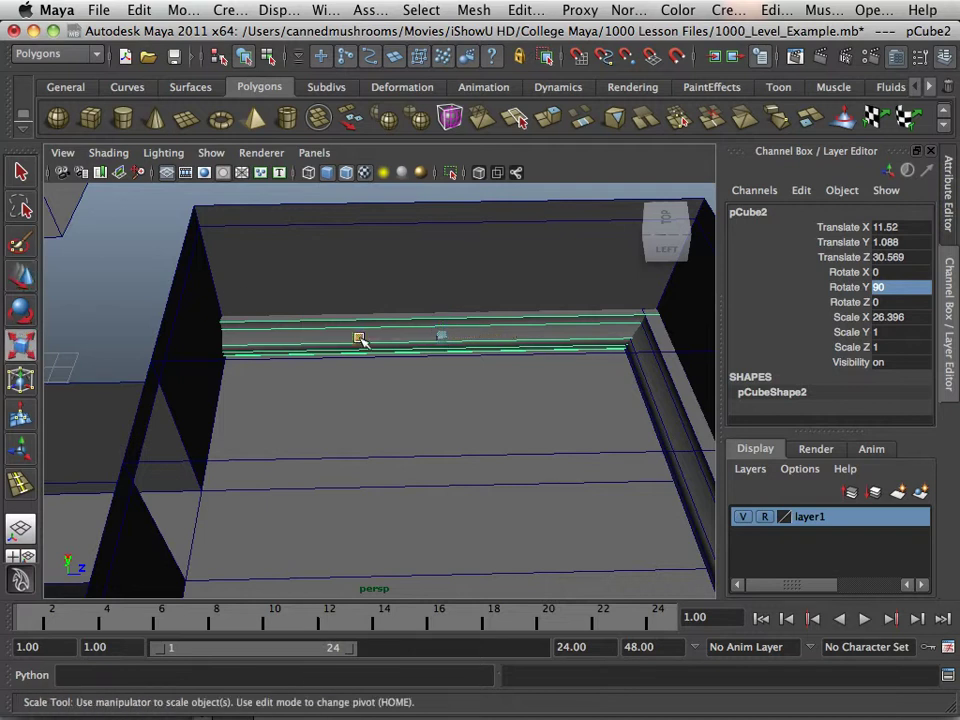
left_click_drag(360, 339, 641, 347)
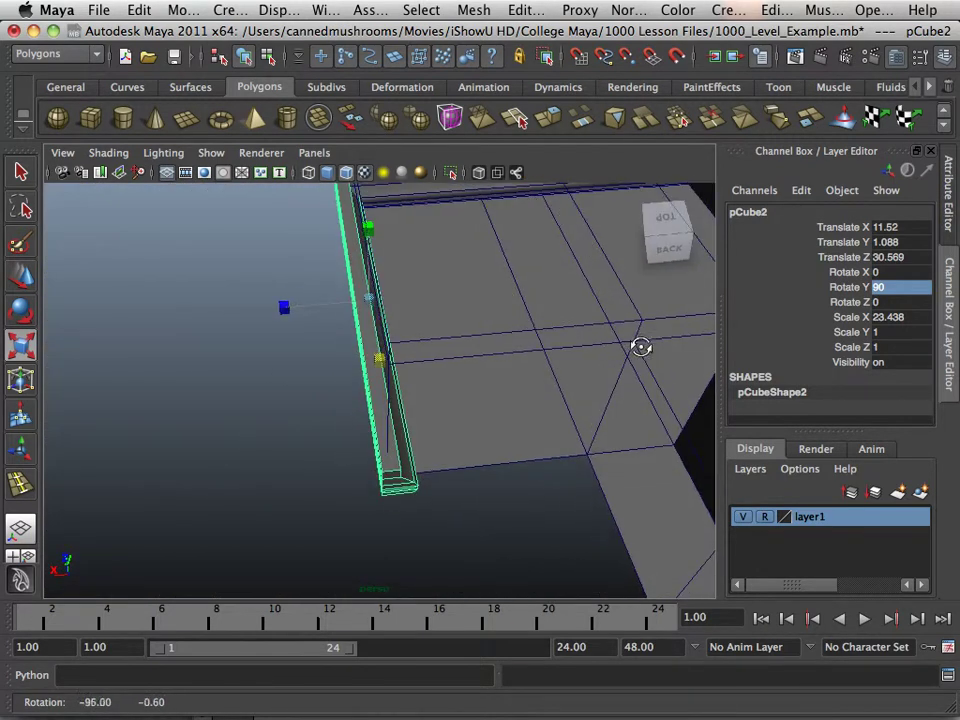
left_click(20, 276)
left_click(309, 307)
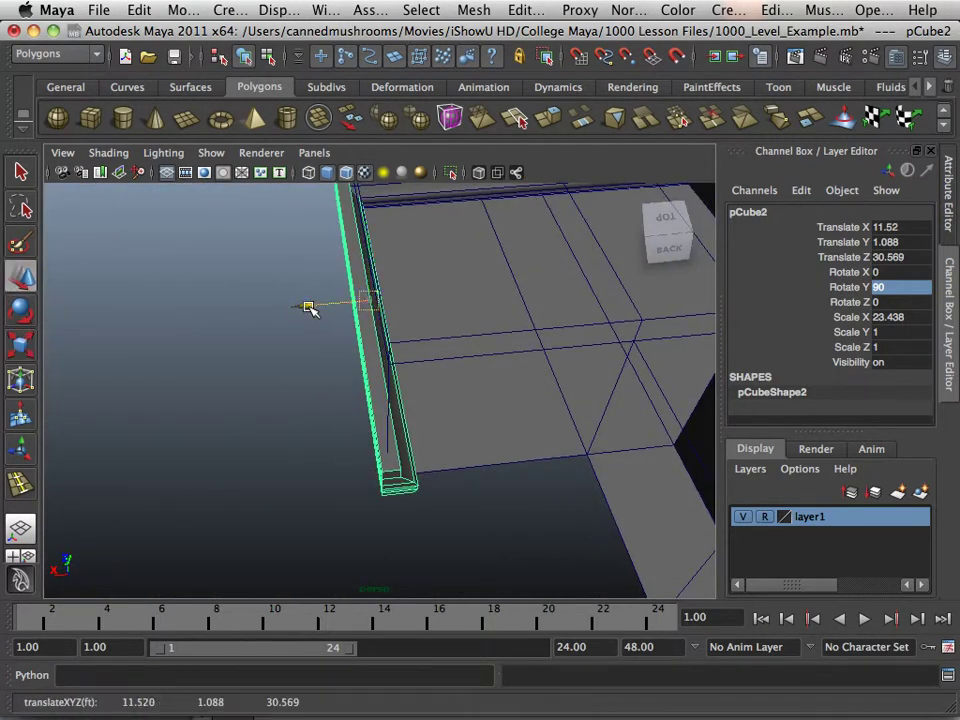
left_click_drag(309, 307, 184, 336)
Shorten the side trim lengthwise to a Scale X of about 22.68.
key("r")
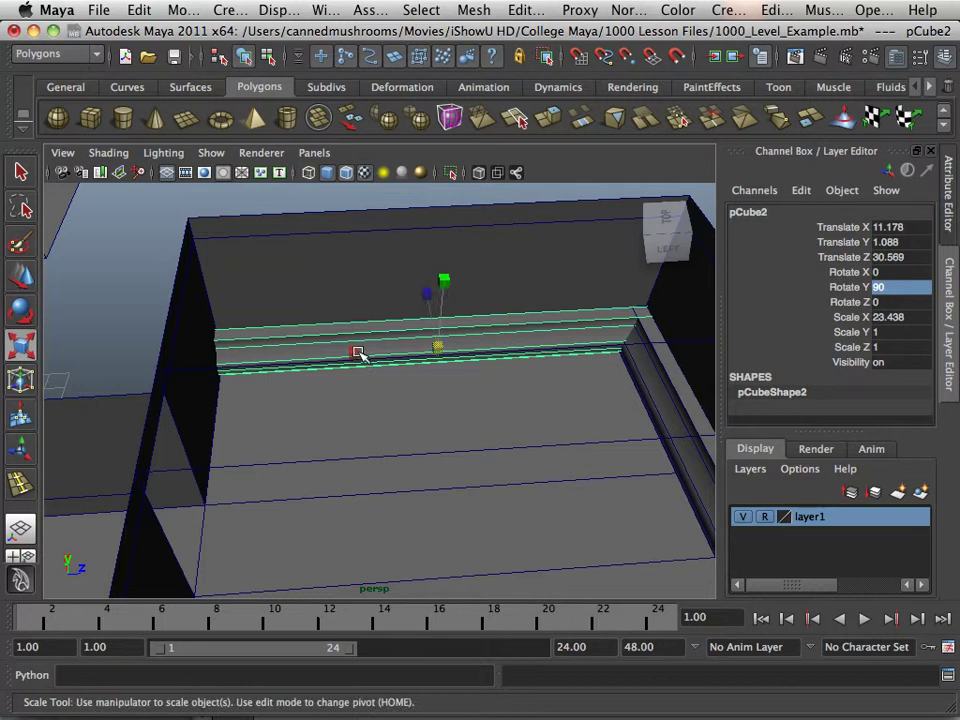
left_click(357, 352)
left_click_drag(362, 352, 359, 352)
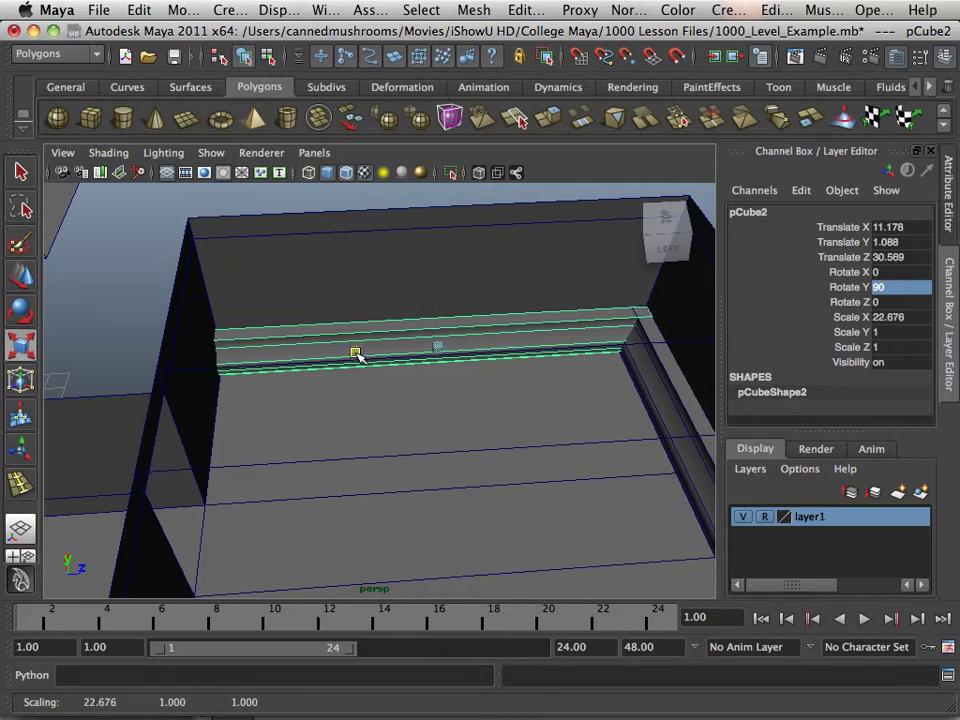
Move the side trim along X to about 11.2 so it sits tight against the side wall.
key("w")
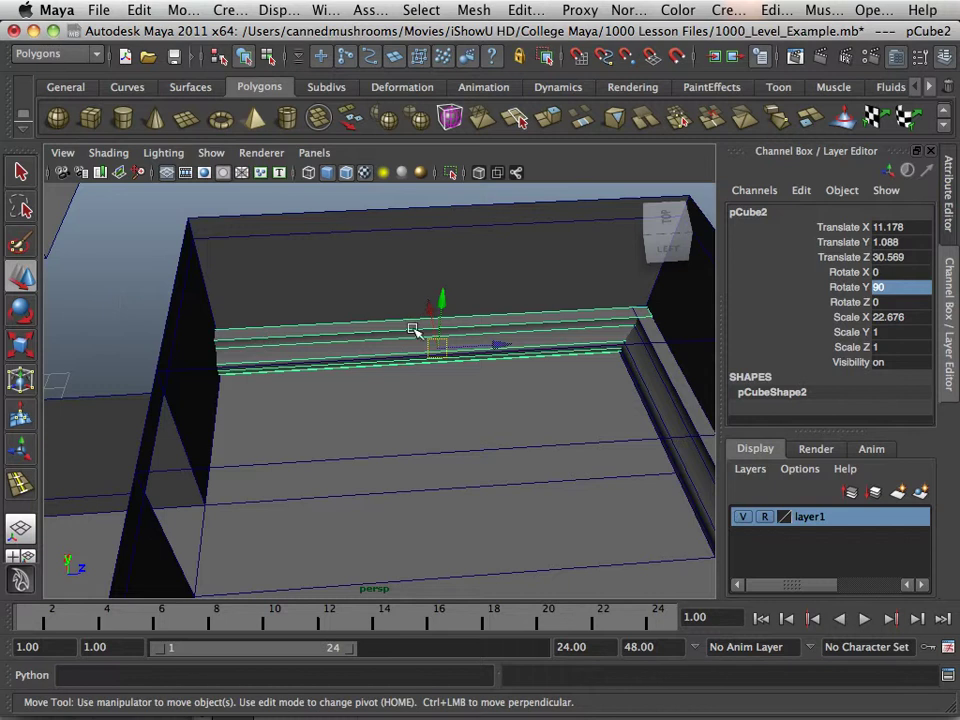
left_click_drag(433, 312, 433, 313)
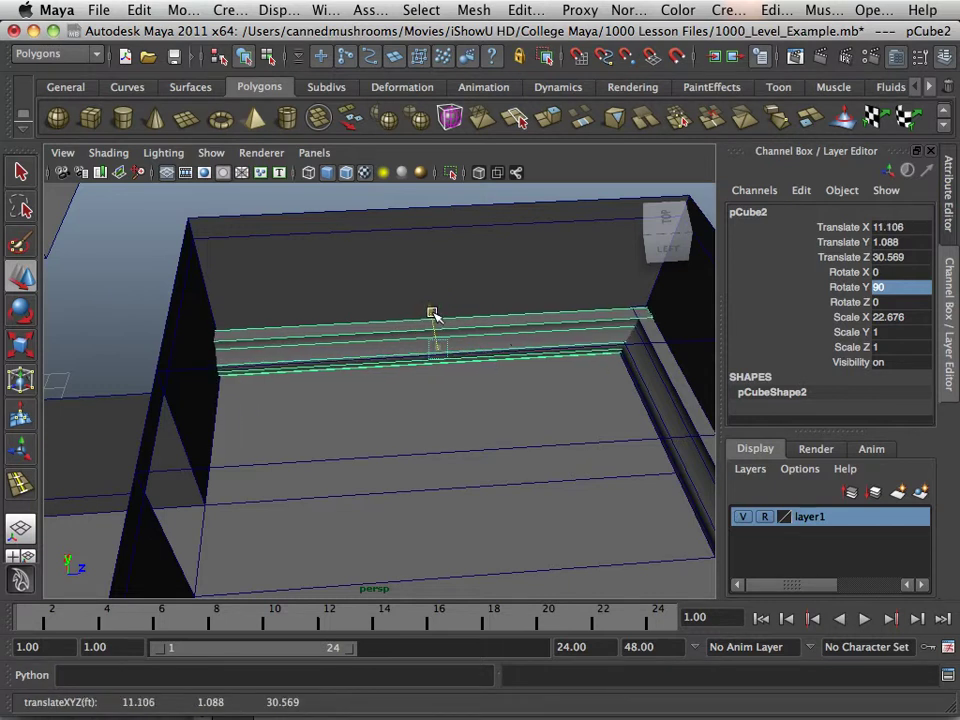
left_click_drag(475, 417, 347, 380, "alt")
left_click_drag(443, 331, 440, 329)
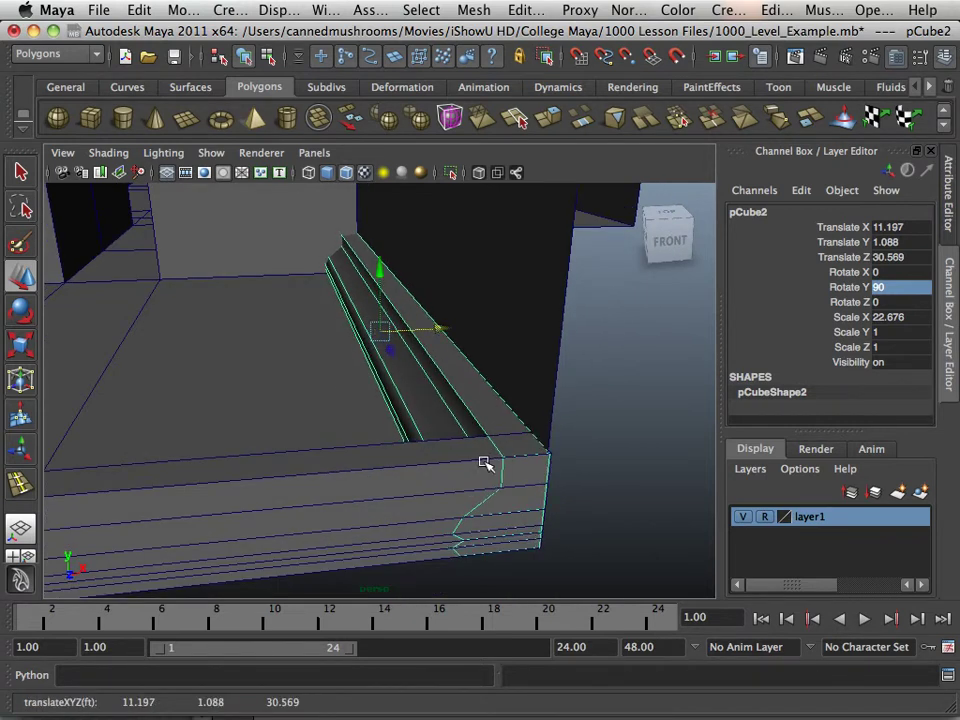
right_click_drag(484, 463, 461, 433, "alt")
left_click_drag(461, 433, 388, 454, "alt")
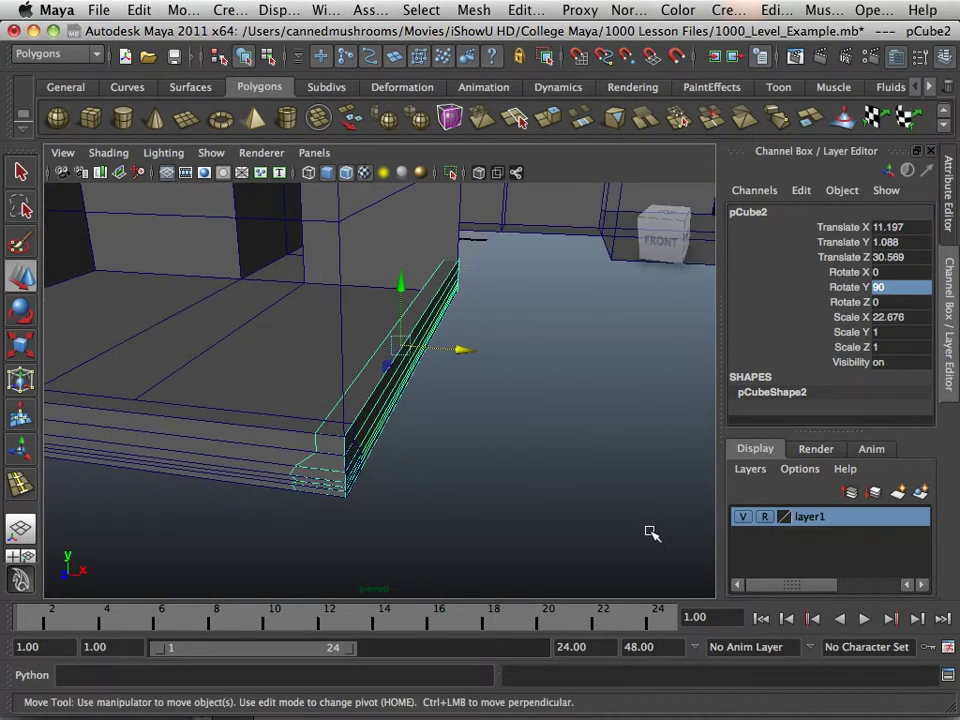
Duplicate the side trim, set the copy's Rotate Y to -90, and move it along X to about -9.93 against the opposite side wall.
left_click_drag(454, 465, 510, 495, "alt")
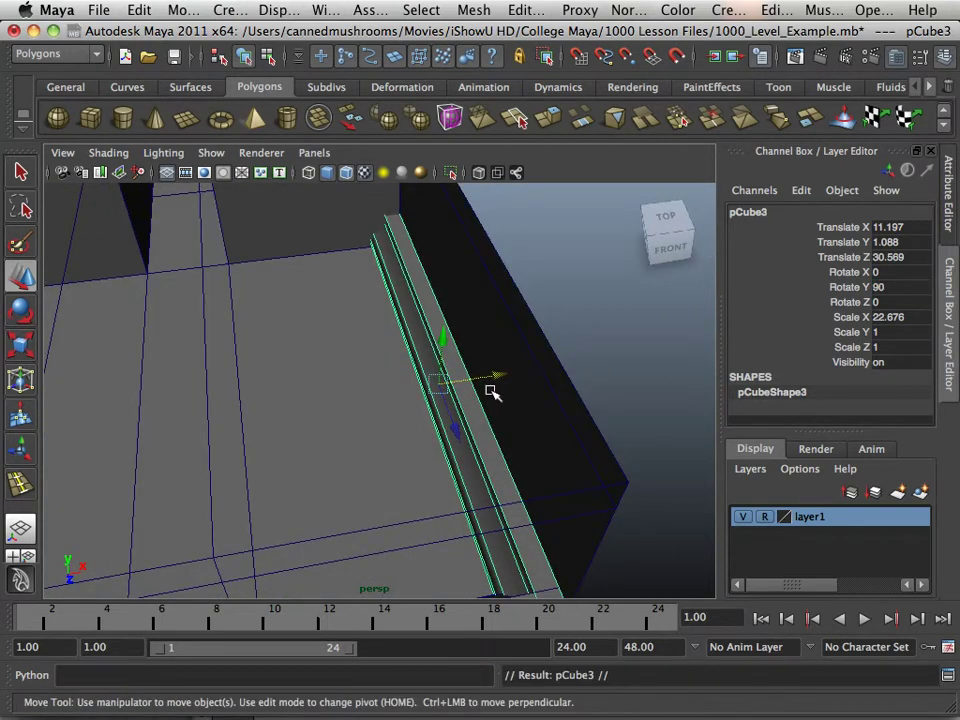
left_click_drag(496, 380, 302, 395)
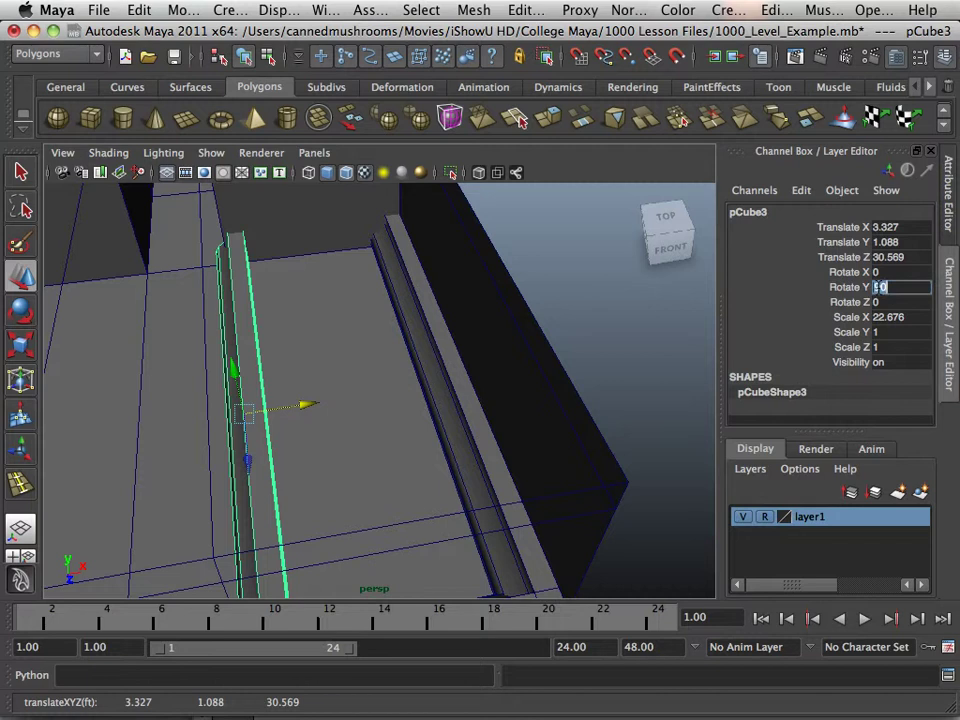
type("-90")
key("Return")
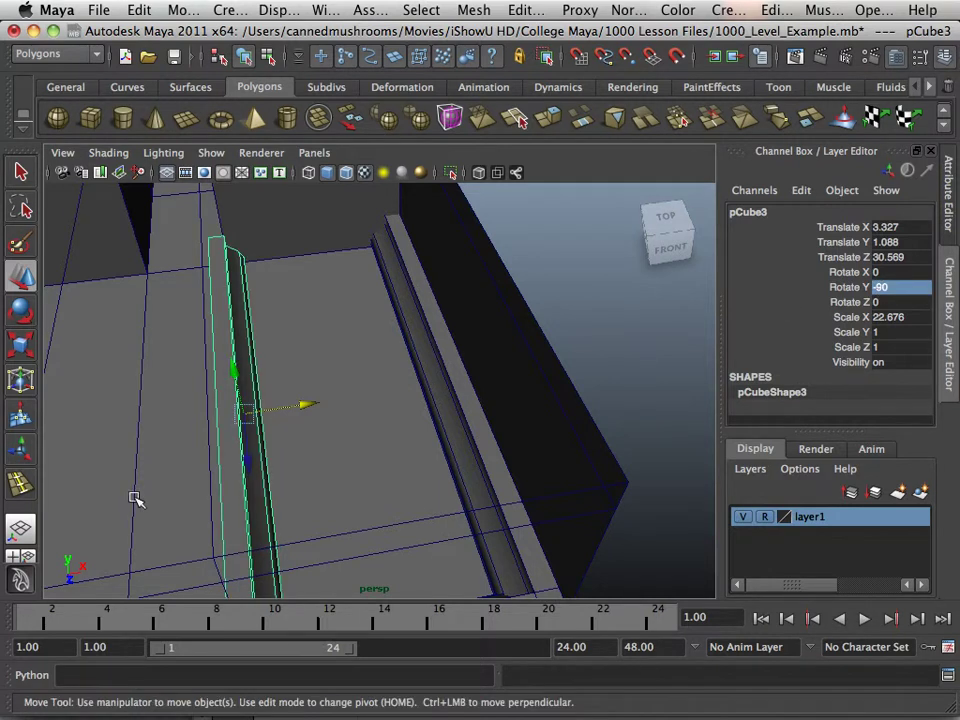
left_click_drag(129, 497, 438, 410, "alt")
left_click_drag(540, 348, 150, 375)
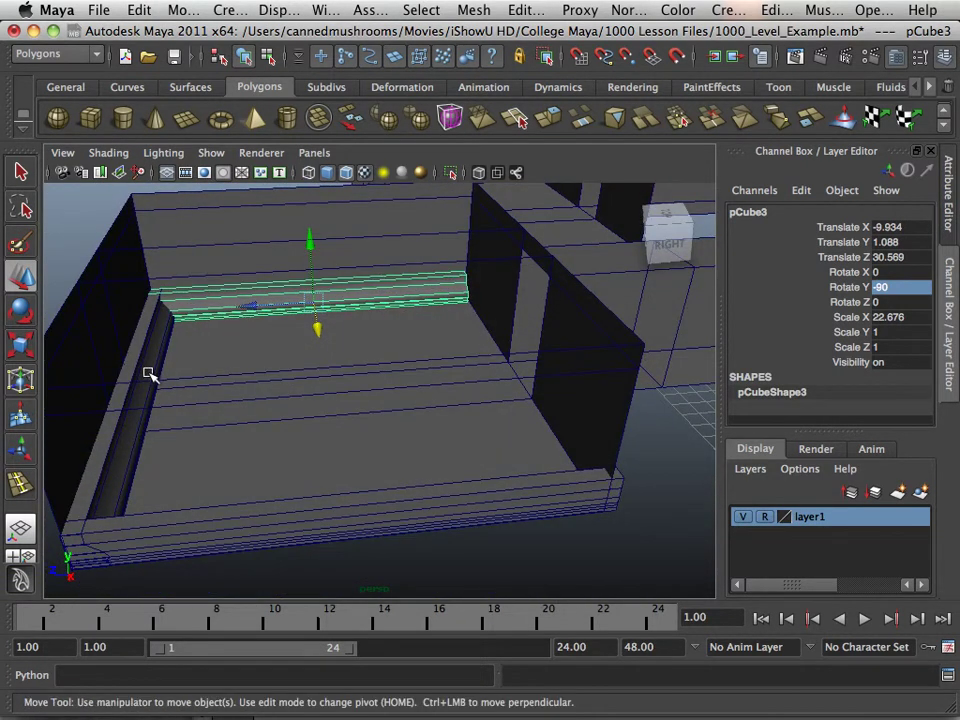
Duplicate the 23.693-long trim that joins the two side trims and move the copy along Z to about 35.25.
left_click(148, 381)
right_click_drag(143, 403, 361, 461, "alt")
middle_click_drag(225, 400, 553, 481, "alt")
left_click_drag(318, 412, 249, 422, "alt")
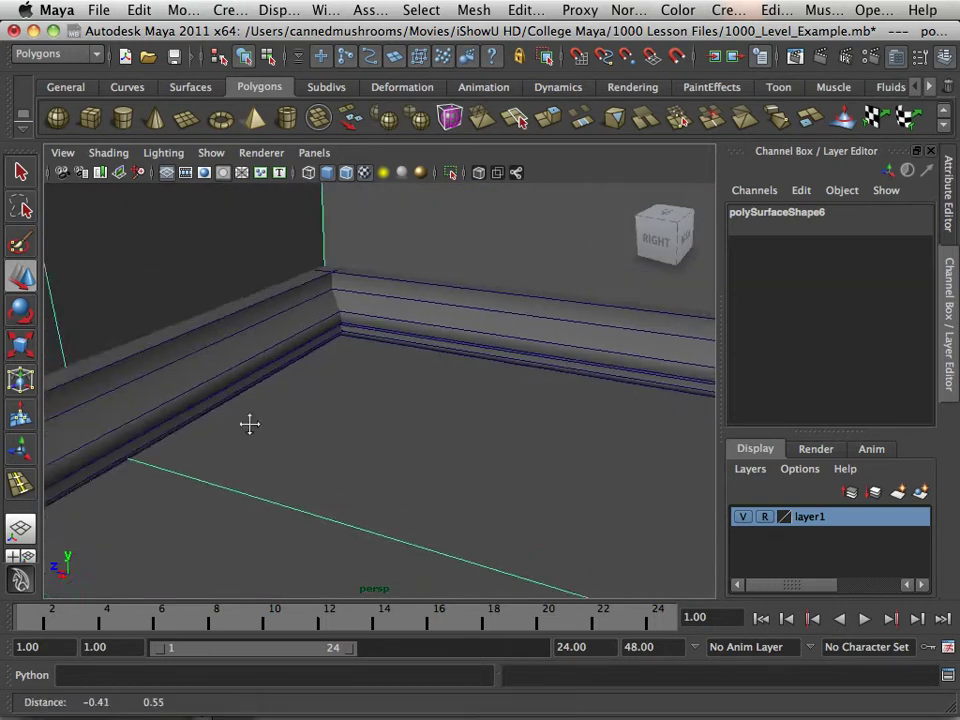
left_click(303, 420)
key("ctrl+d")
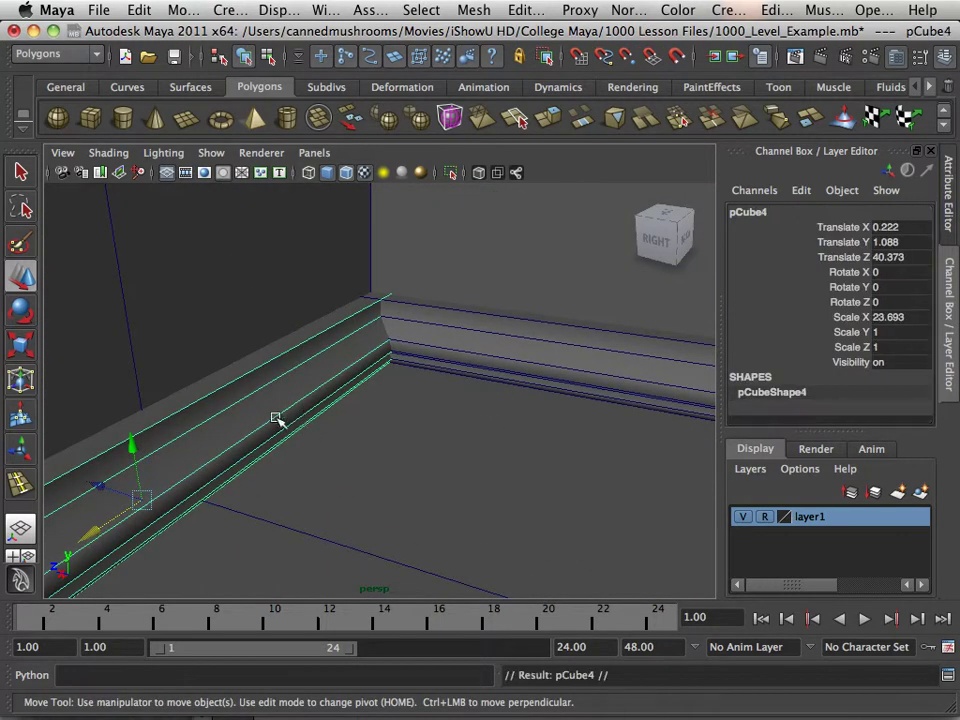
left_click_drag(116, 480, 370, 526)
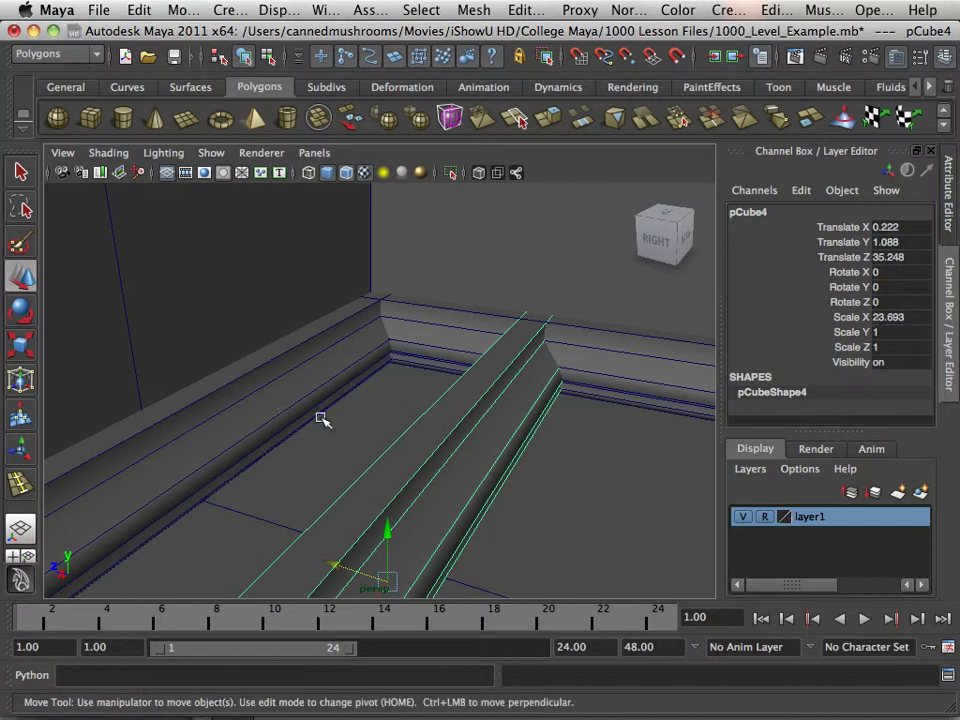
Mirror the copied trim with a Scale Z of -1 and move it along Z to about 20.57, against the doorway wall.
left_click_drag(89, 373, 666, 430, "alt")
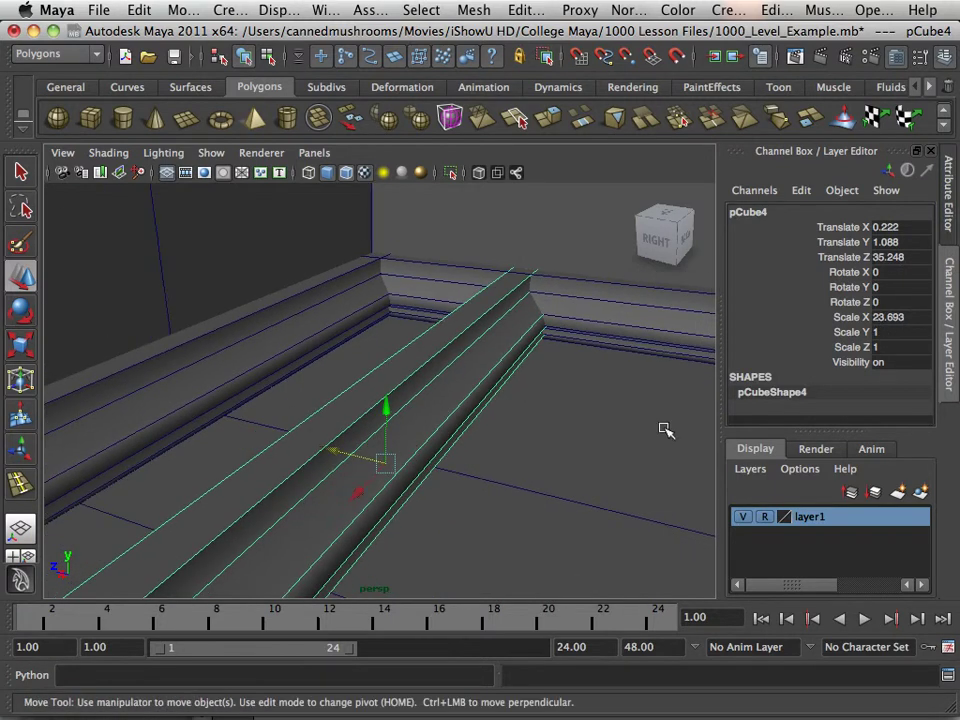
left_click(881, 347)
type("-1")
key("Return")
left_click_drag(330, 480, 505, 483, "alt")
In the top view, shorten the doorway-wall trim to a Scale X of about 13.93 and move it along X to about -7.04.
key("space")
key("space")
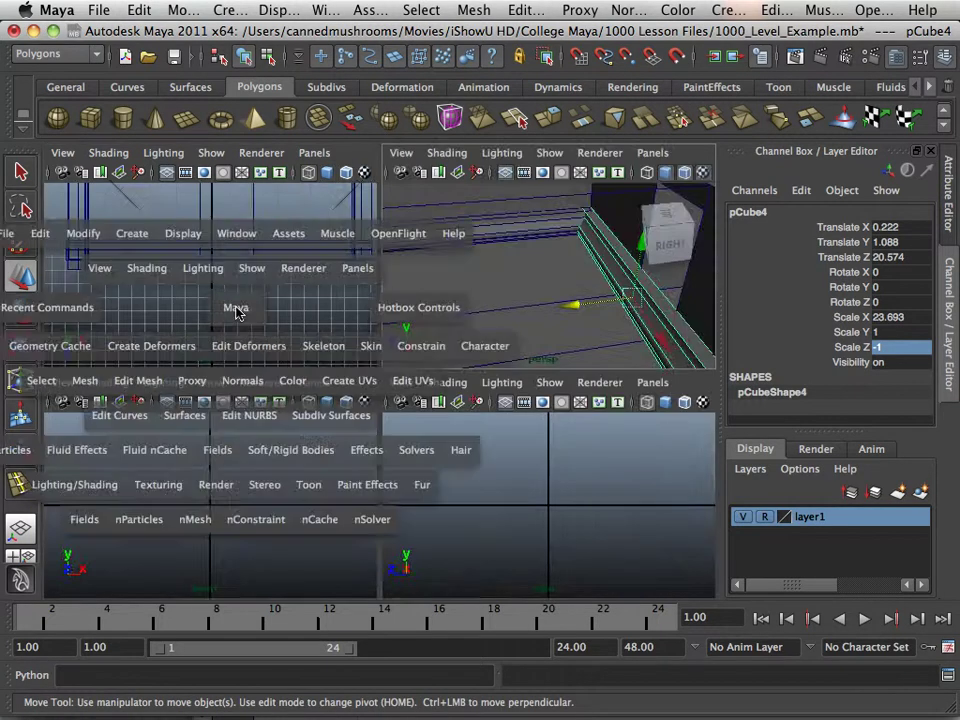
key("f")
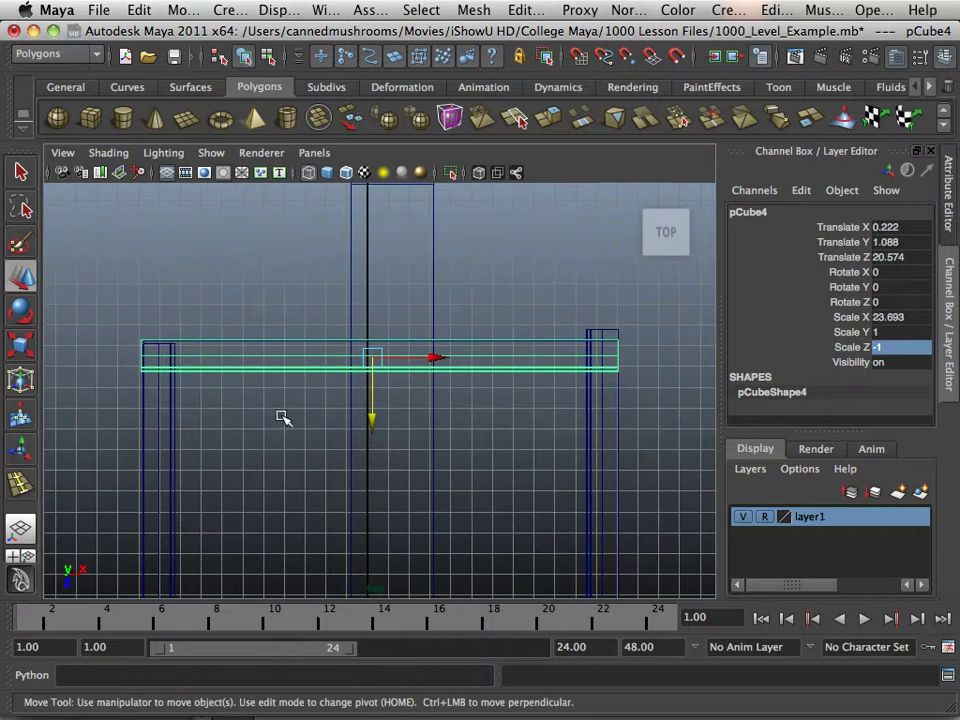
middle_click_drag(349, 420, 349, 411, "alt")
left_click(26, 352)
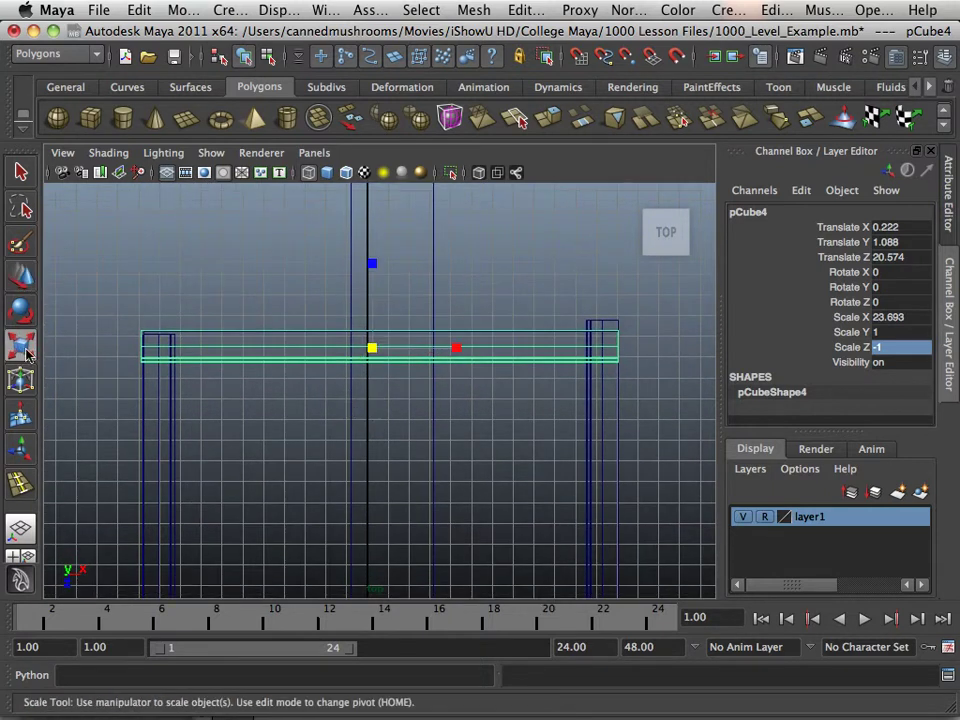
left_click_drag(446, 352, 287, 355)
left_click(14, 276)
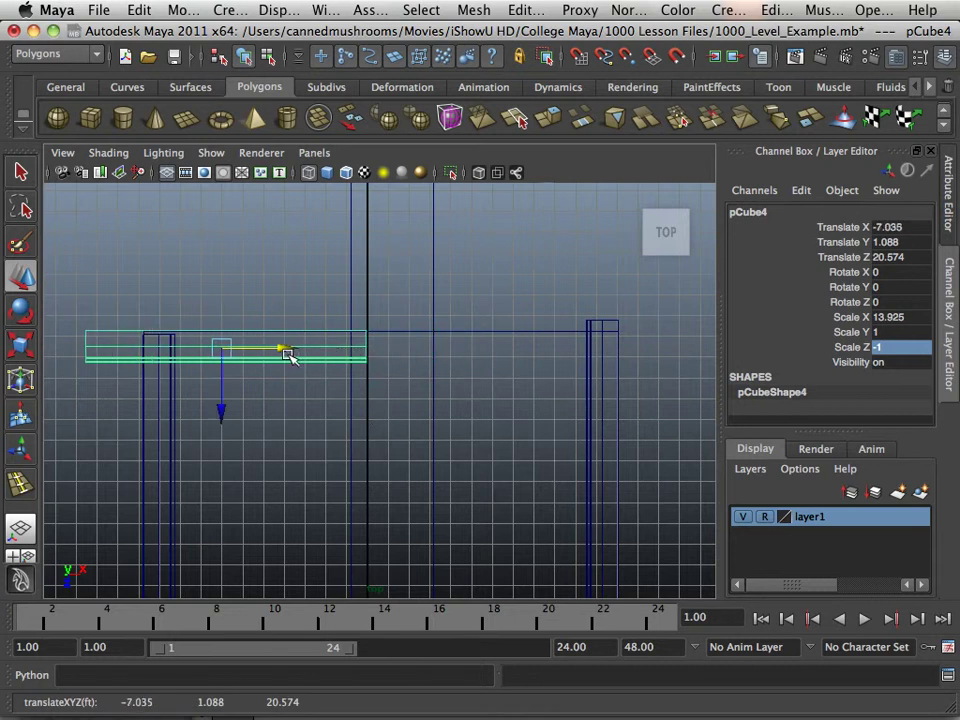
middle_click_drag(241, 362, 354, 355, "alt")
right_click_drag(354, 355, 456, 401, "alt")
middle_click_drag(351, 361, 412, 431, "alt")
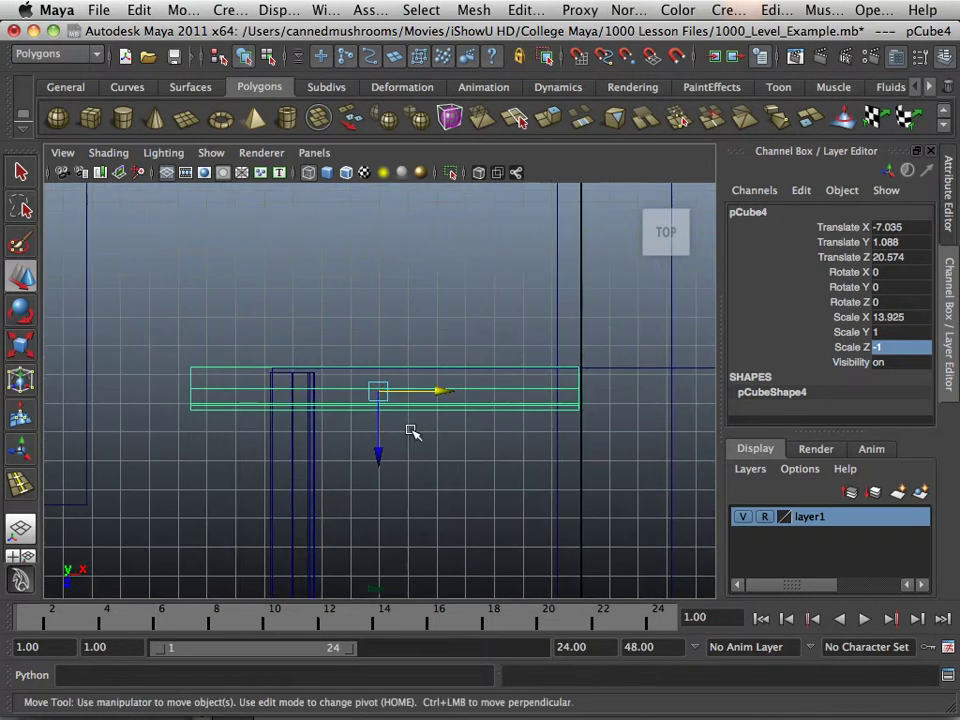
Move the trim's pivot to the corner at its doorway end and shorten the trim to a Scale X of about 11.25.
key("Home")
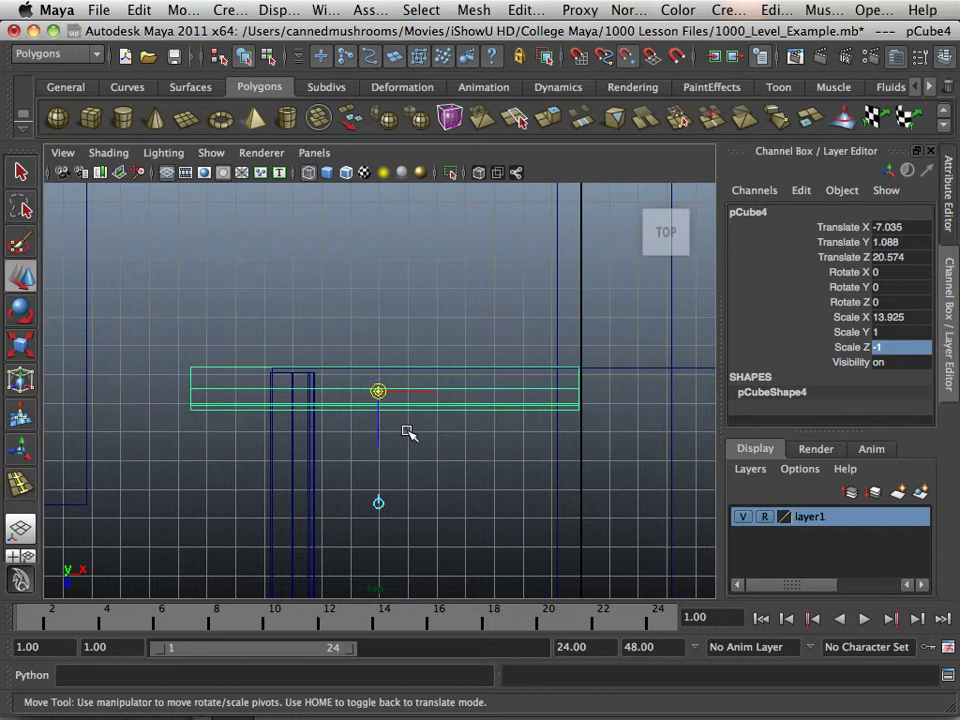
left_click_drag(390, 397, 575, 362)
key("Home")
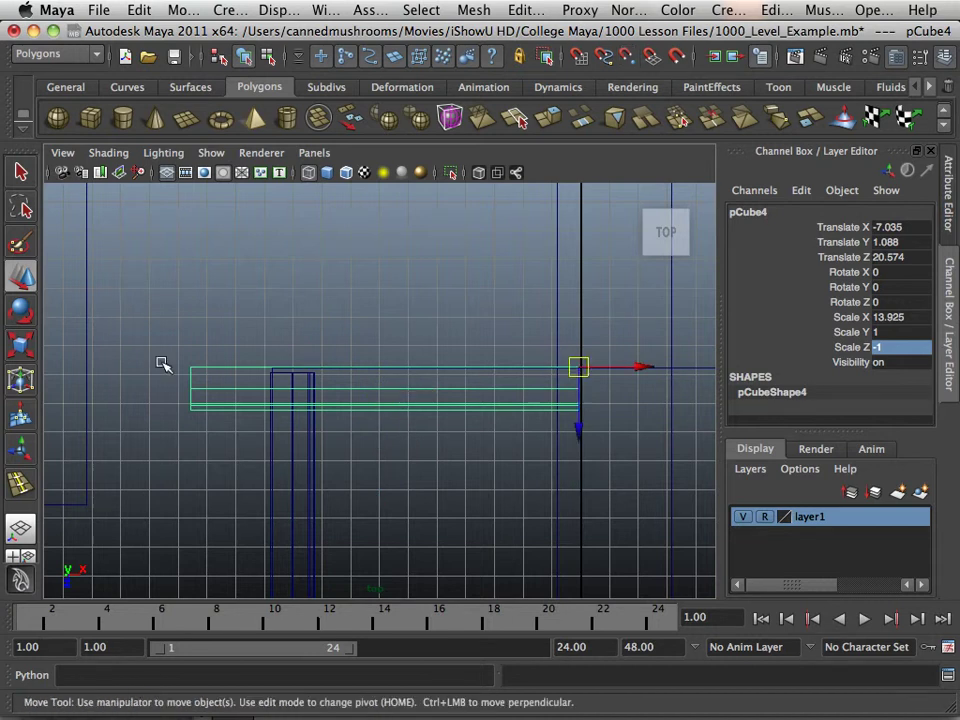
left_click(22, 345)
left_click_drag(672, 373, 645, 370)
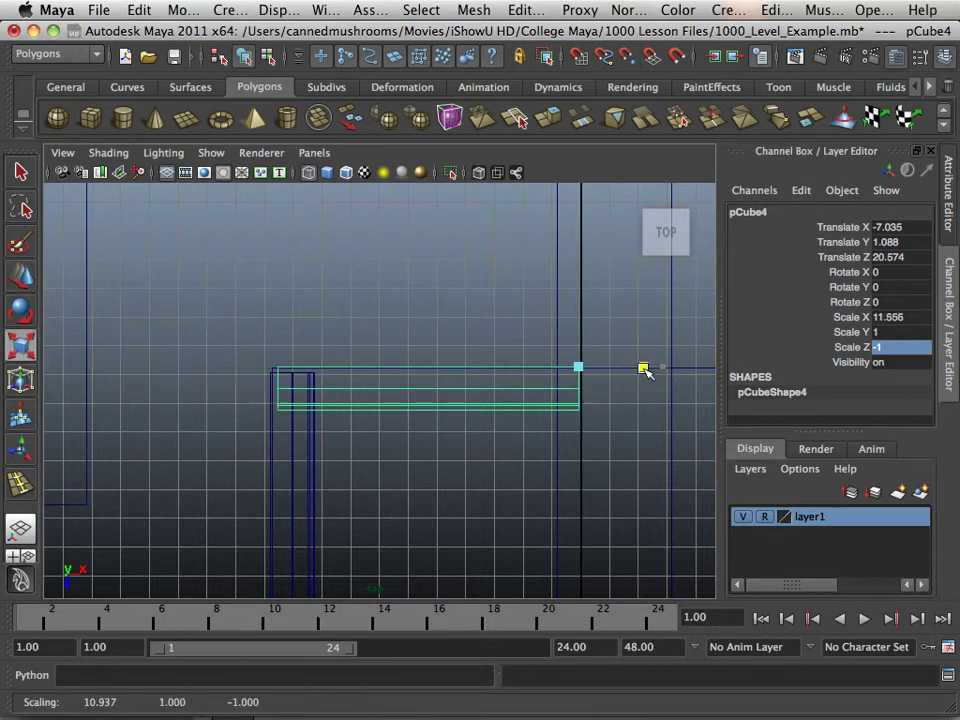
middle_click_drag(648, 370, 350, 437, "alt")
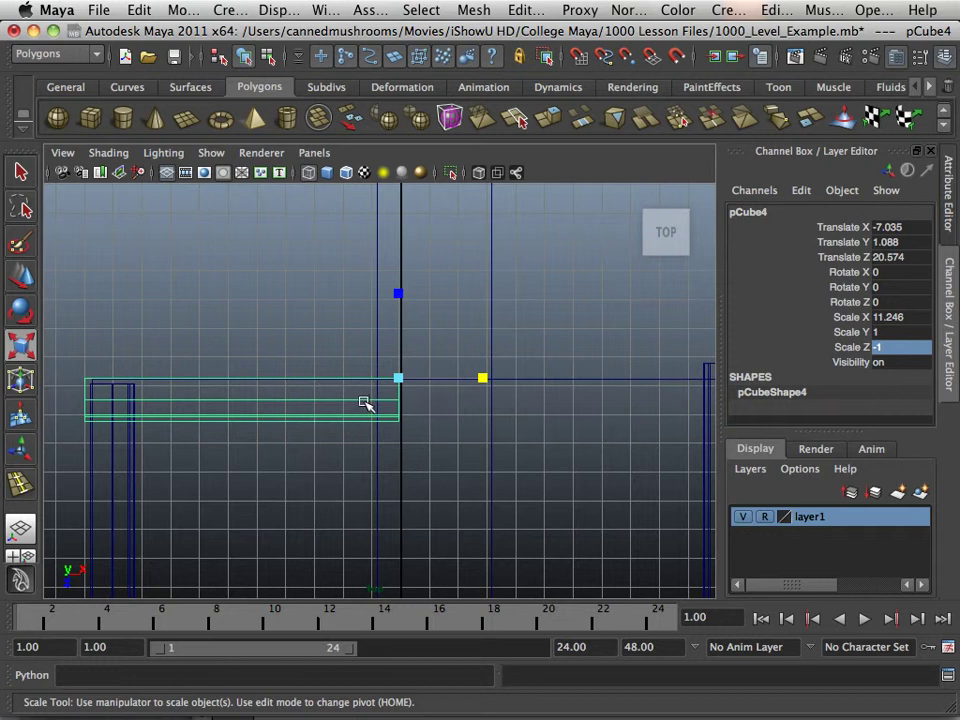
Duplicate the shortened doorway-wall trim and move the copy along X to about 7.41, on the other side of the doorway.
left_click(22, 277)
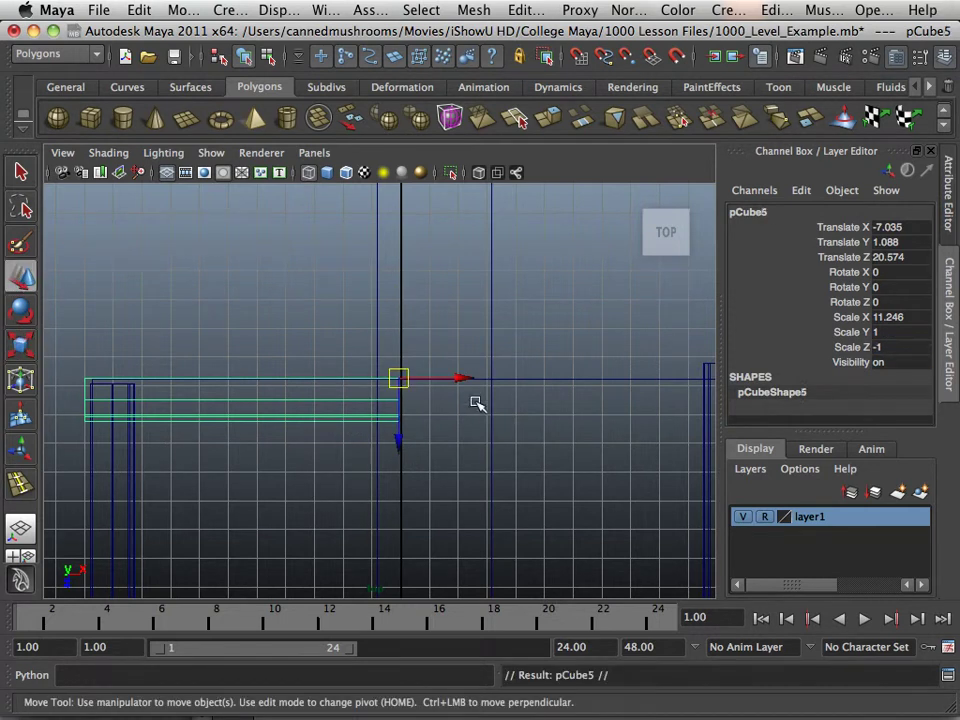
left_click_drag(459, 377, 774, 378)
middle_click_drag(725, 395, 391, 414, "alt")
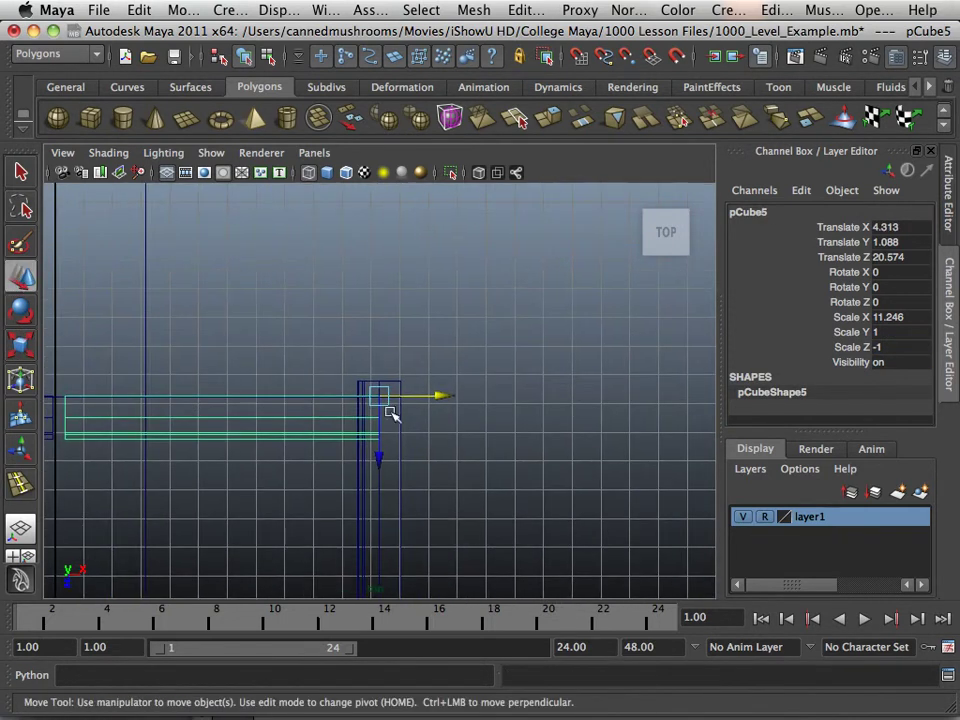
left_click_drag(460, 390, 589, 463)
key("space")
key("space")
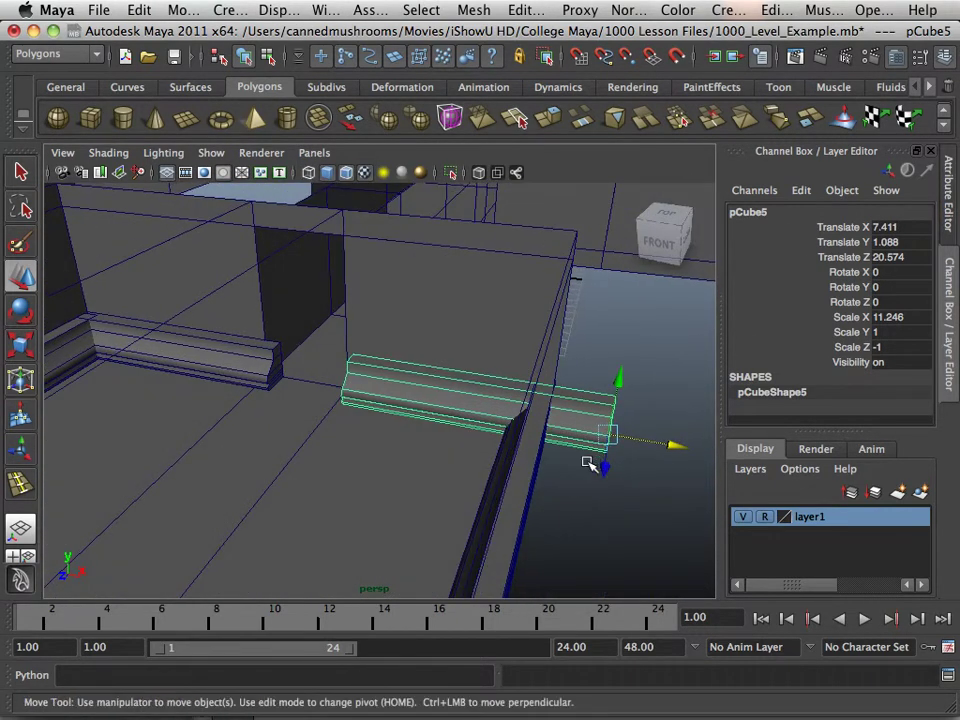
Shorten the second doorway-wall trim to a Scale X of about 8.66 and move it along X to about 4.56.
left_click(22, 345)
left_click_drag(696, 452, 682, 449)
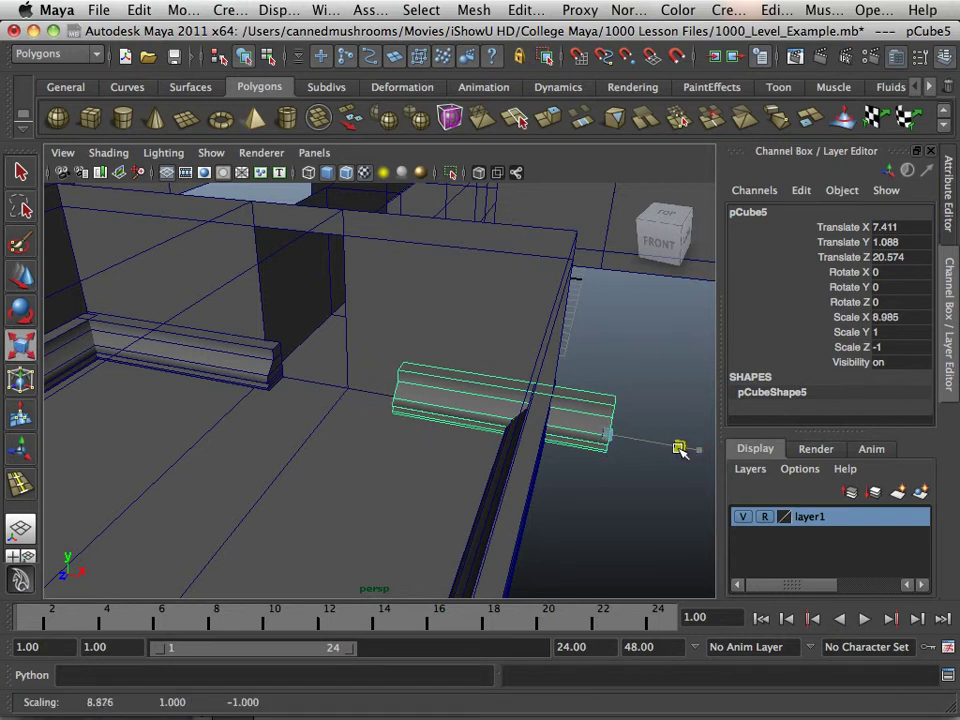
left_click(22, 280)
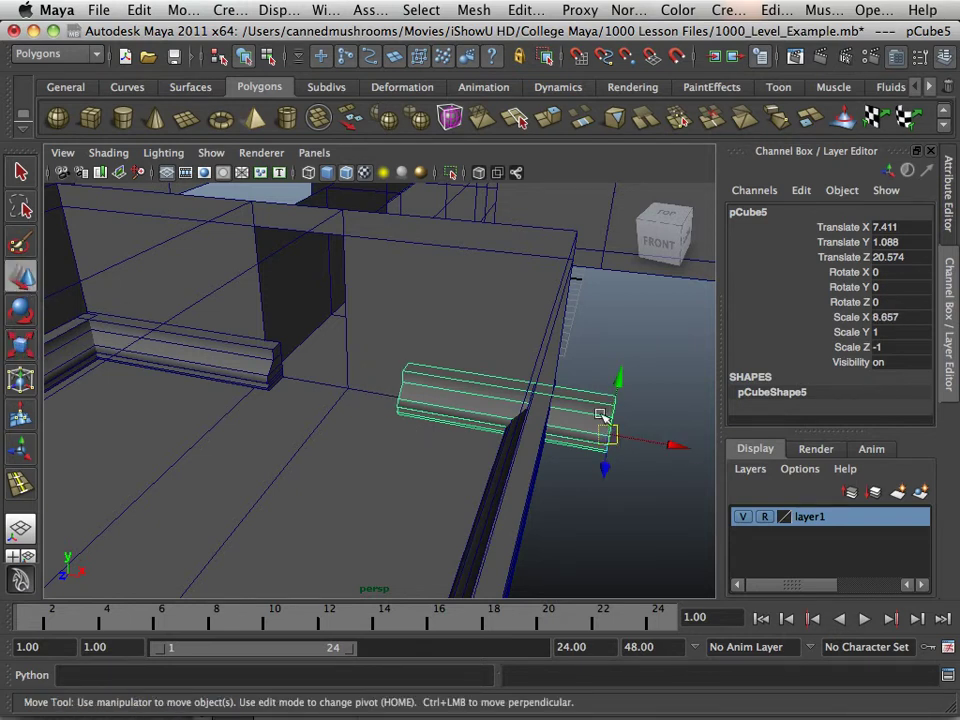
left_click_drag(672, 445, 594, 432)
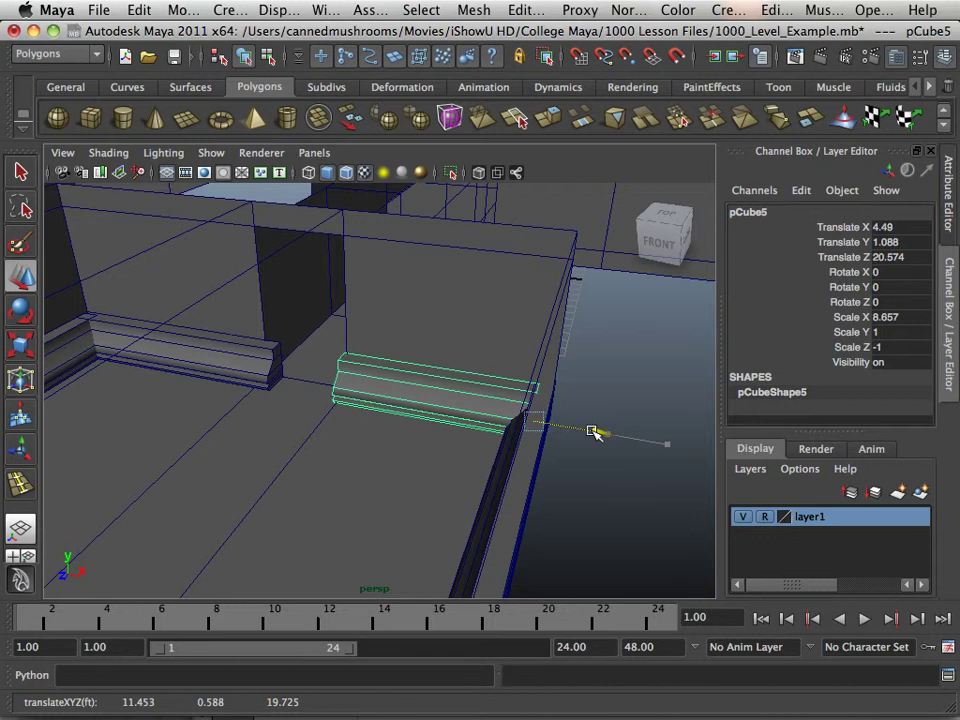
right_click_drag(594, 432, 660, 461, "alt")
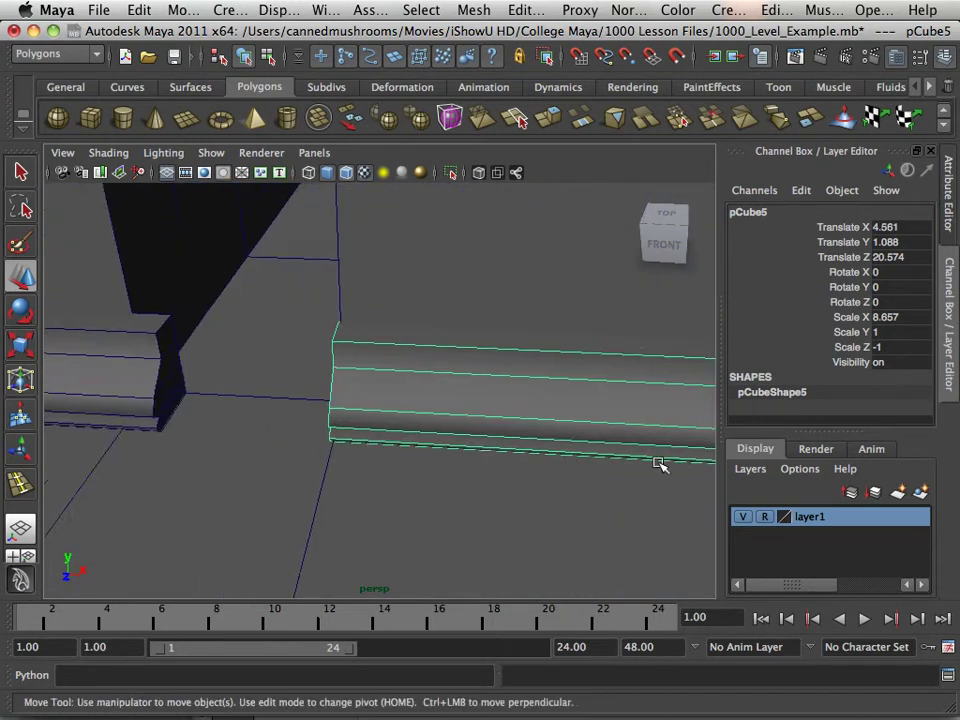
Lengthen the second doorway-wall trim to a Scale X of about 9.73 and move it along X to about 5.63, into the corner.
middle_click_drag(660, 461, 420, 445, "alt")
left_click(22, 346)
right_click_drag(210, 372, 182, 364, "alt")
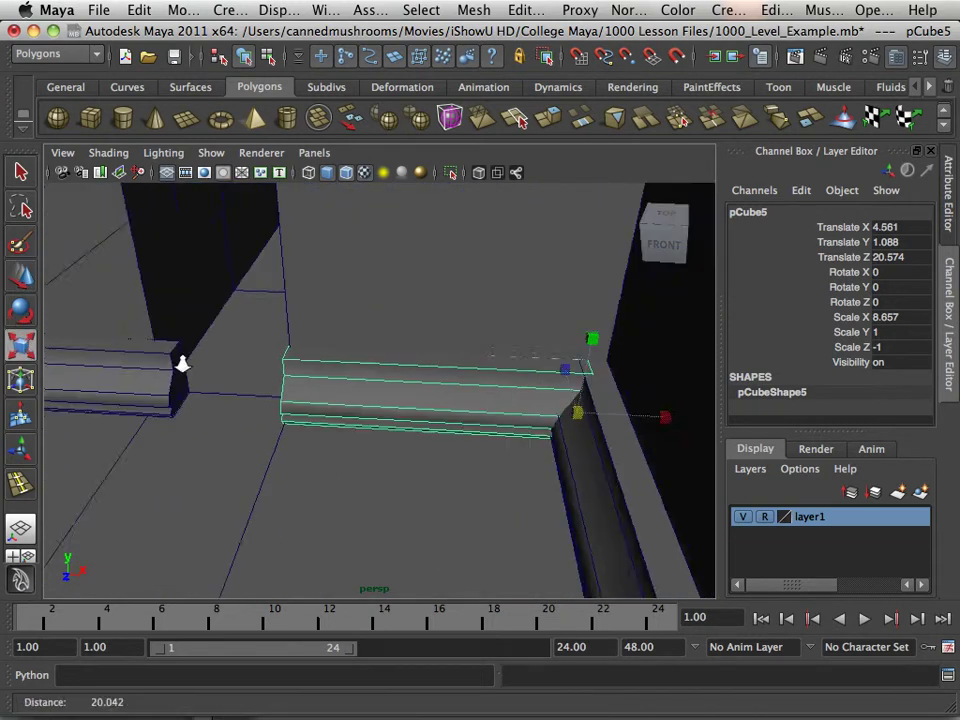
left_click_drag(182, 364, 280, 397, "alt")
left_click_drag(617, 417, 609, 420)
left_click(20, 277)
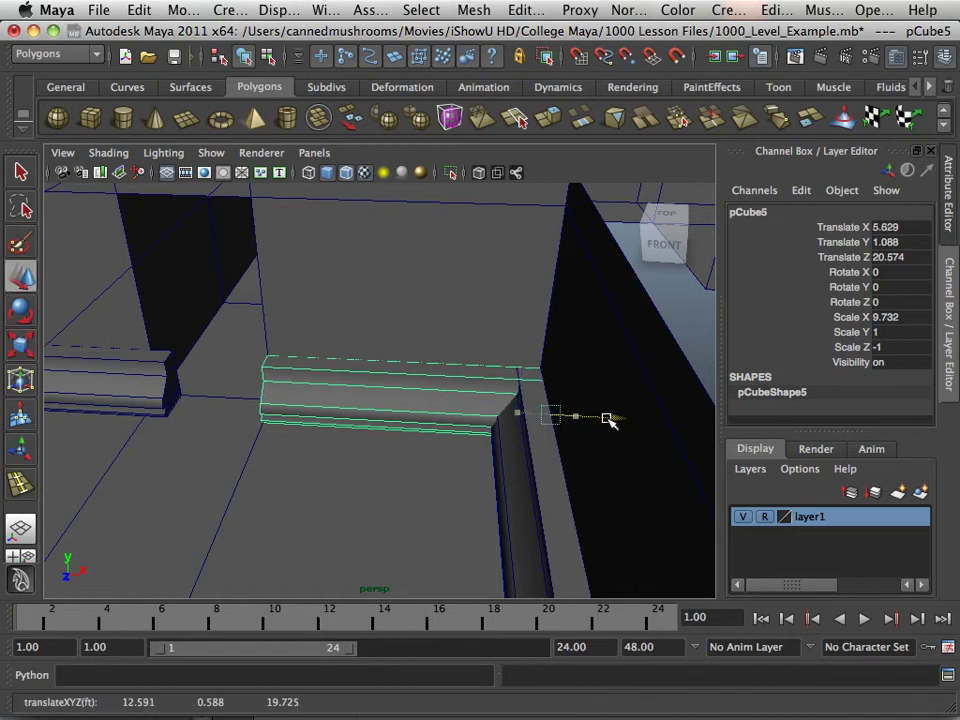
Move the doorway-end vertices of the first doorway-wall trim along X to line up with the edge of the opening.
left_click_drag(411, 425, 506, 394, "alt")
left_click(506, 394)
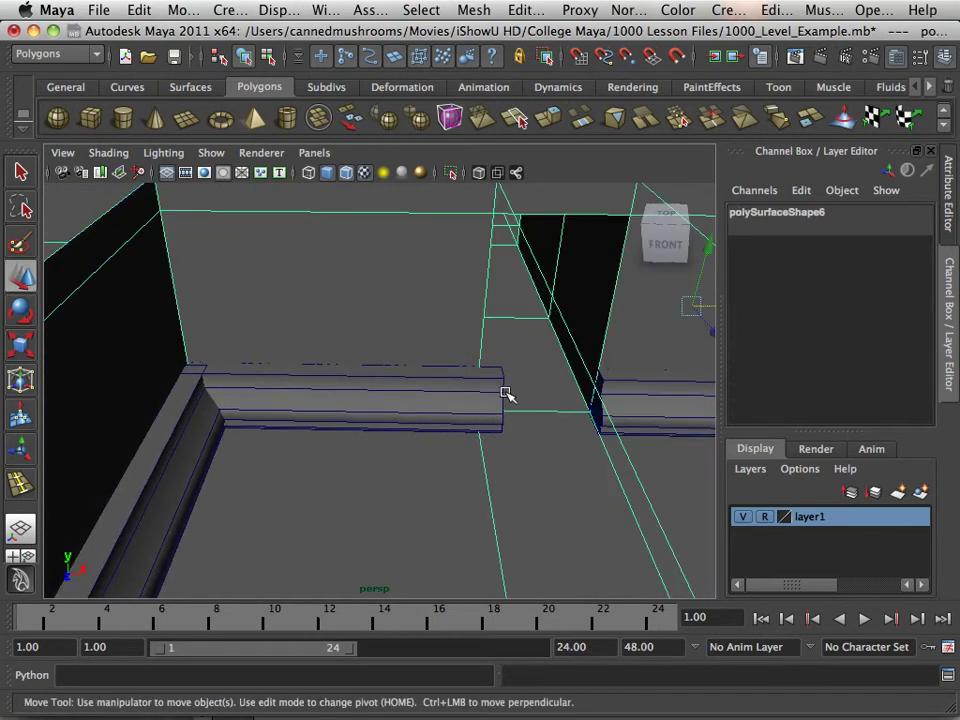
right_click_drag(500, 385, 579, 443, "alt")
left_click_drag(579, 443, 596, 443, "alt")
left_click(604, 396)
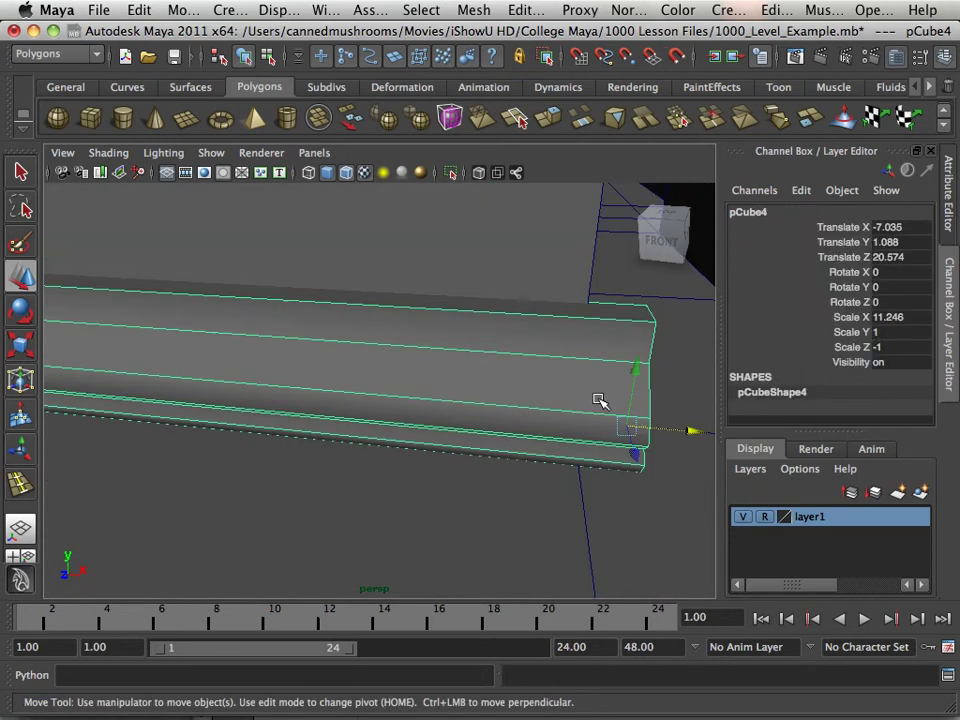
right_click_drag(609, 346, 533, 345)
left_click_drag(561, 257, 673, 474)
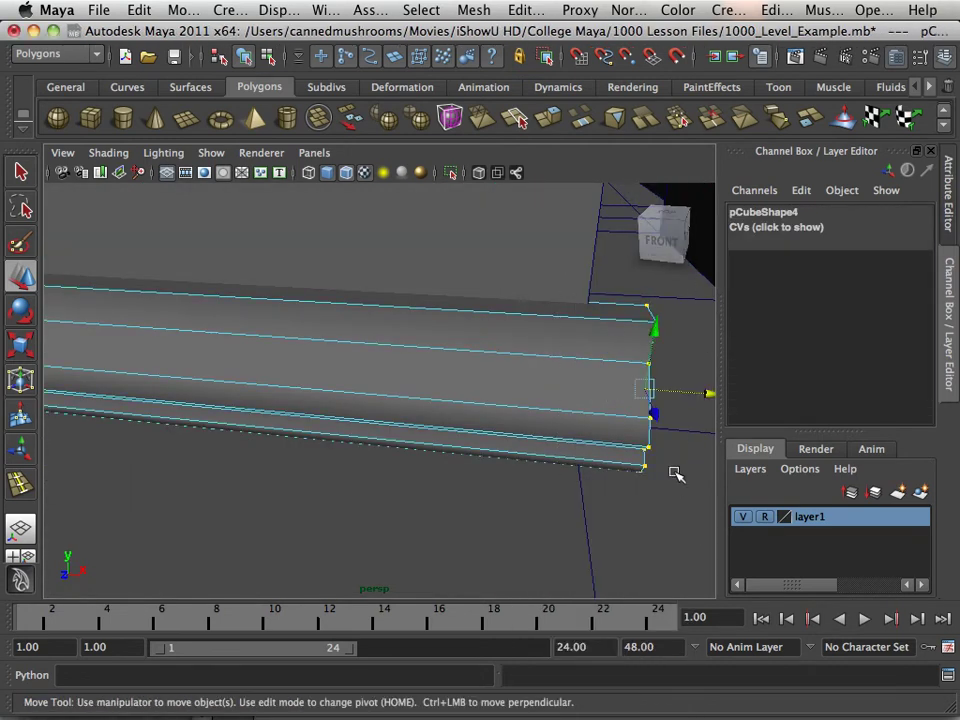
left_click_drag(557, 431, 503, 422)
middle_click_drag(541, 459, 405, 467, "alt")
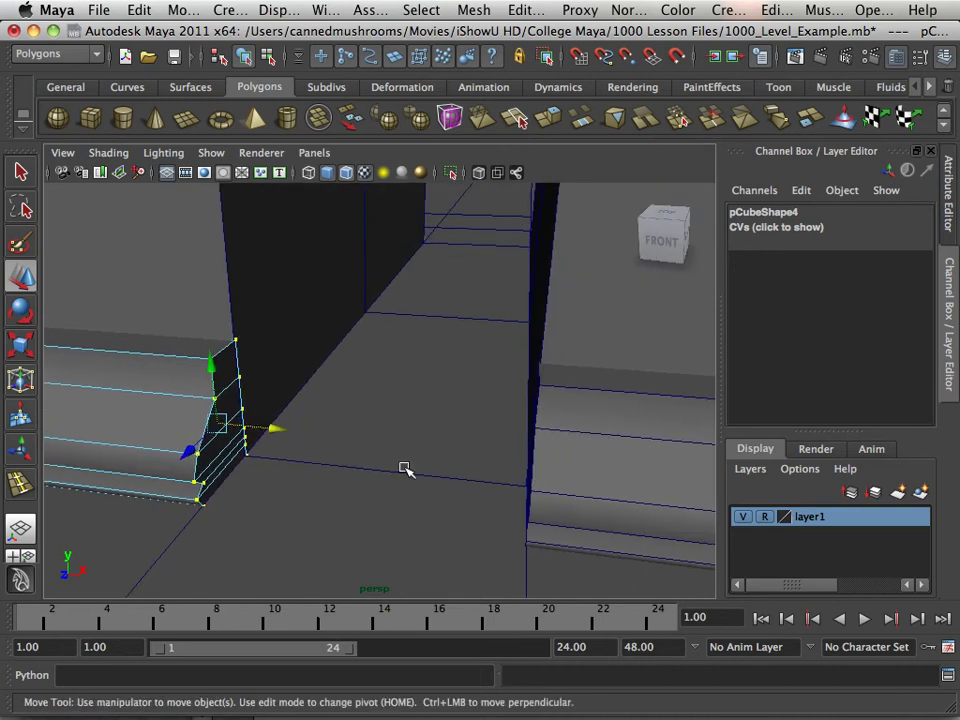
Examine the finished baseboard trims, their corners and the doorway ends from around the room.
right_click_drag(405, 467, 156, 435, "alt")
left_click_drag(156, 435, 298, 493, "alt")
left_click(345, 474)
key("f")
right_click_drag(298, 493, 602, 568, "alt")
left_click_drag(602, 568, 257, 536, "alt")
right_click_drag(257, 536, 257, 403, "alt")
left_click_drag(257, 403, 261, 369, "alt")
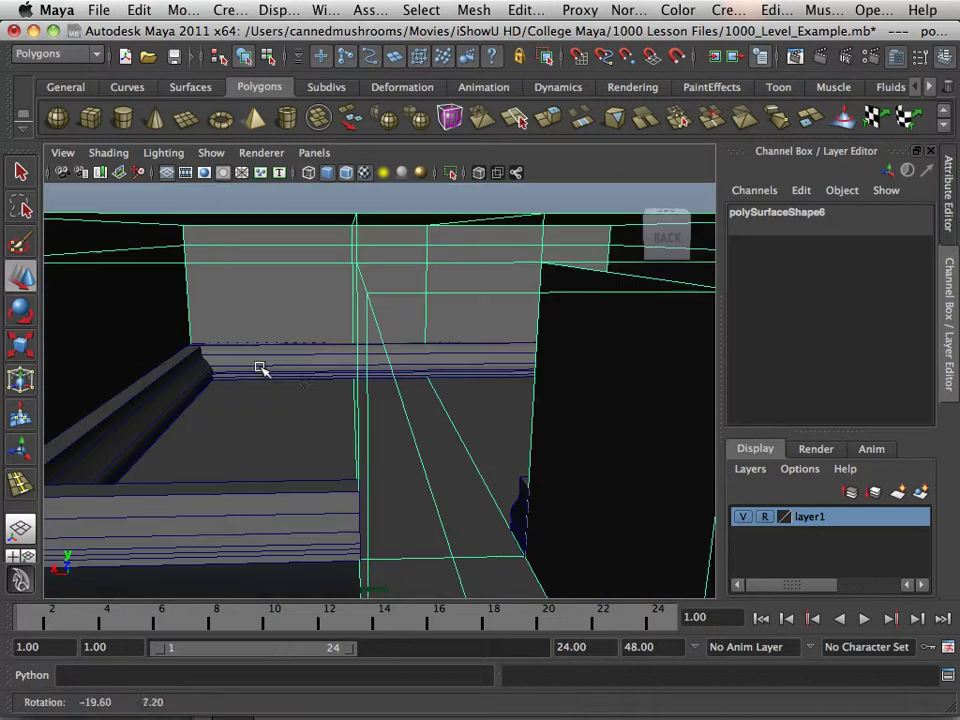
right_click_drag(261, 369, 388, 503, "alt")
left_click_drag(388, 503, 336, 459, "alt")
middle_click_drag(336, 459, 454, 510, "alt")
left_click_drag(454, 510, 560, 484, "alt")
left_click_drag(454, 484, 258, 490, "alt")
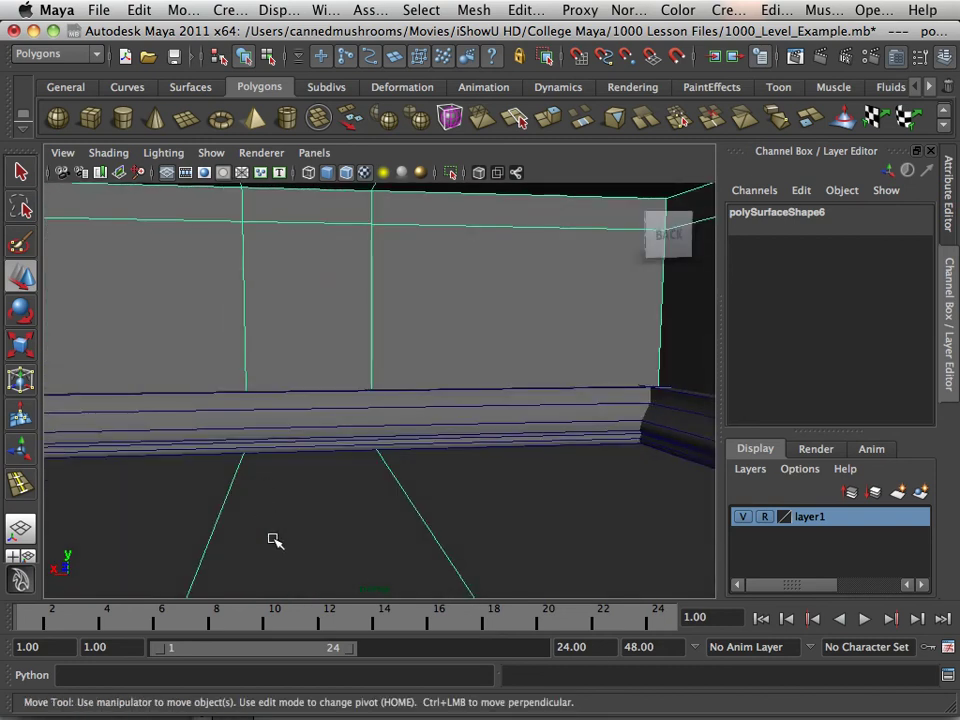